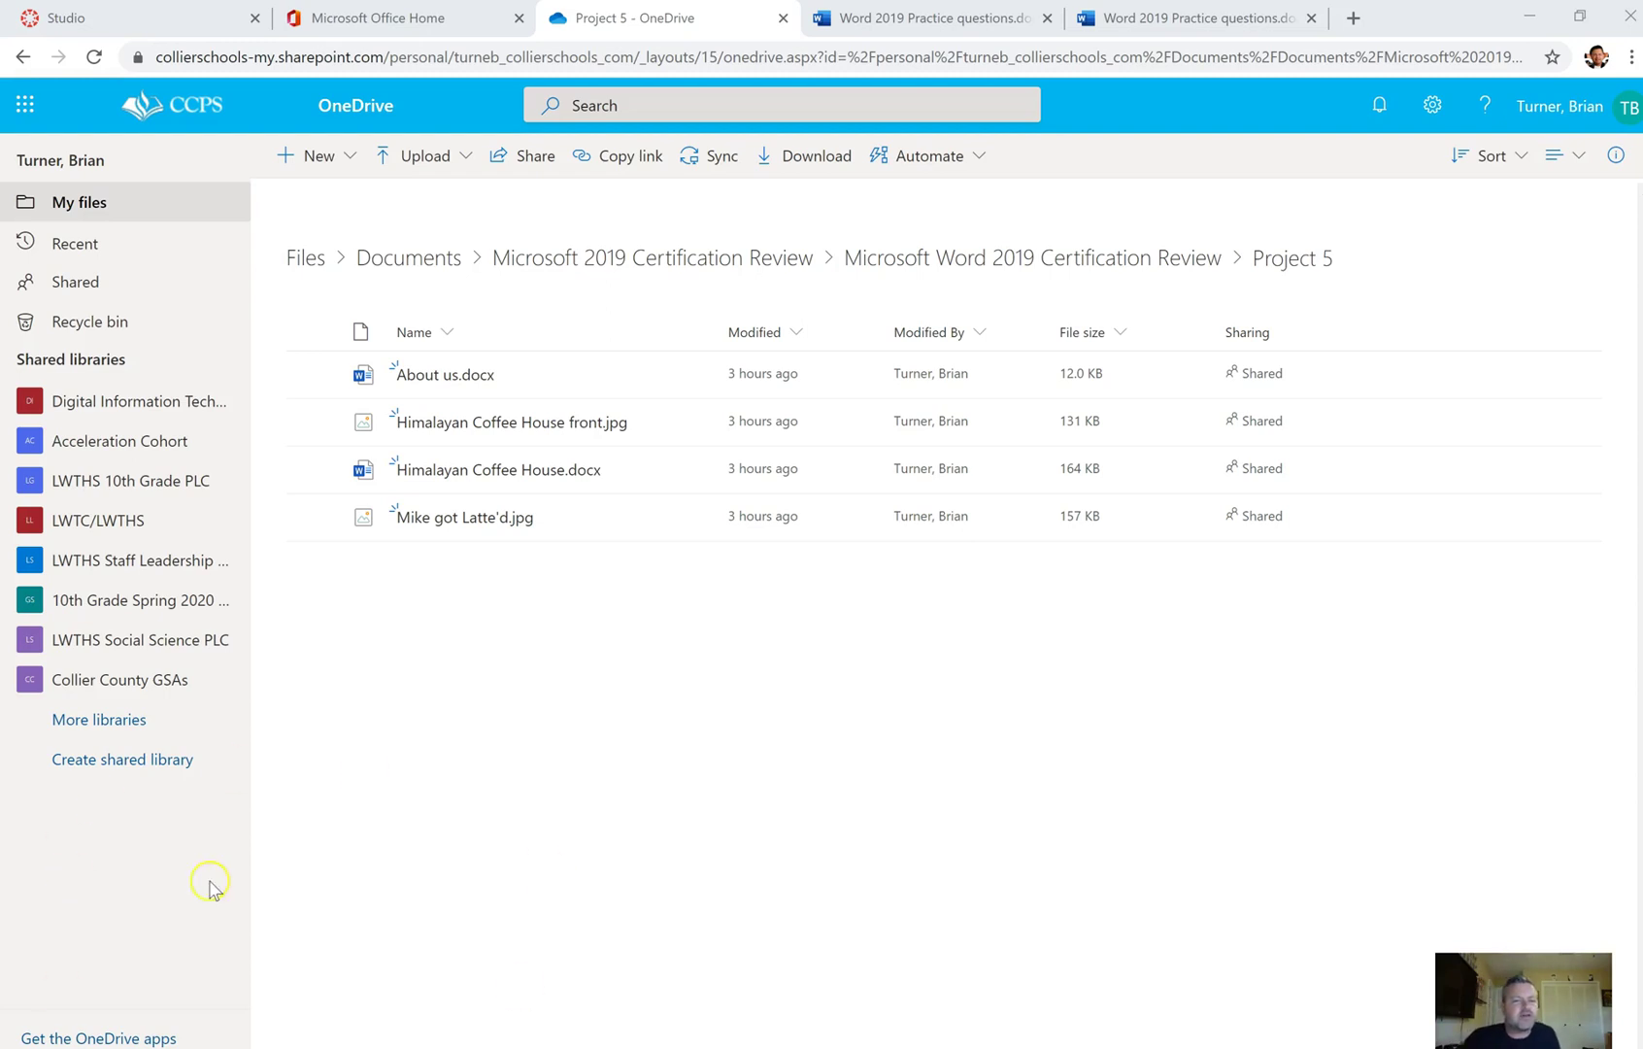
Open Himalayan Coffee House.docx from the OneDrive Project 5 folder in Word for the web.
mouse_move(447, 477)
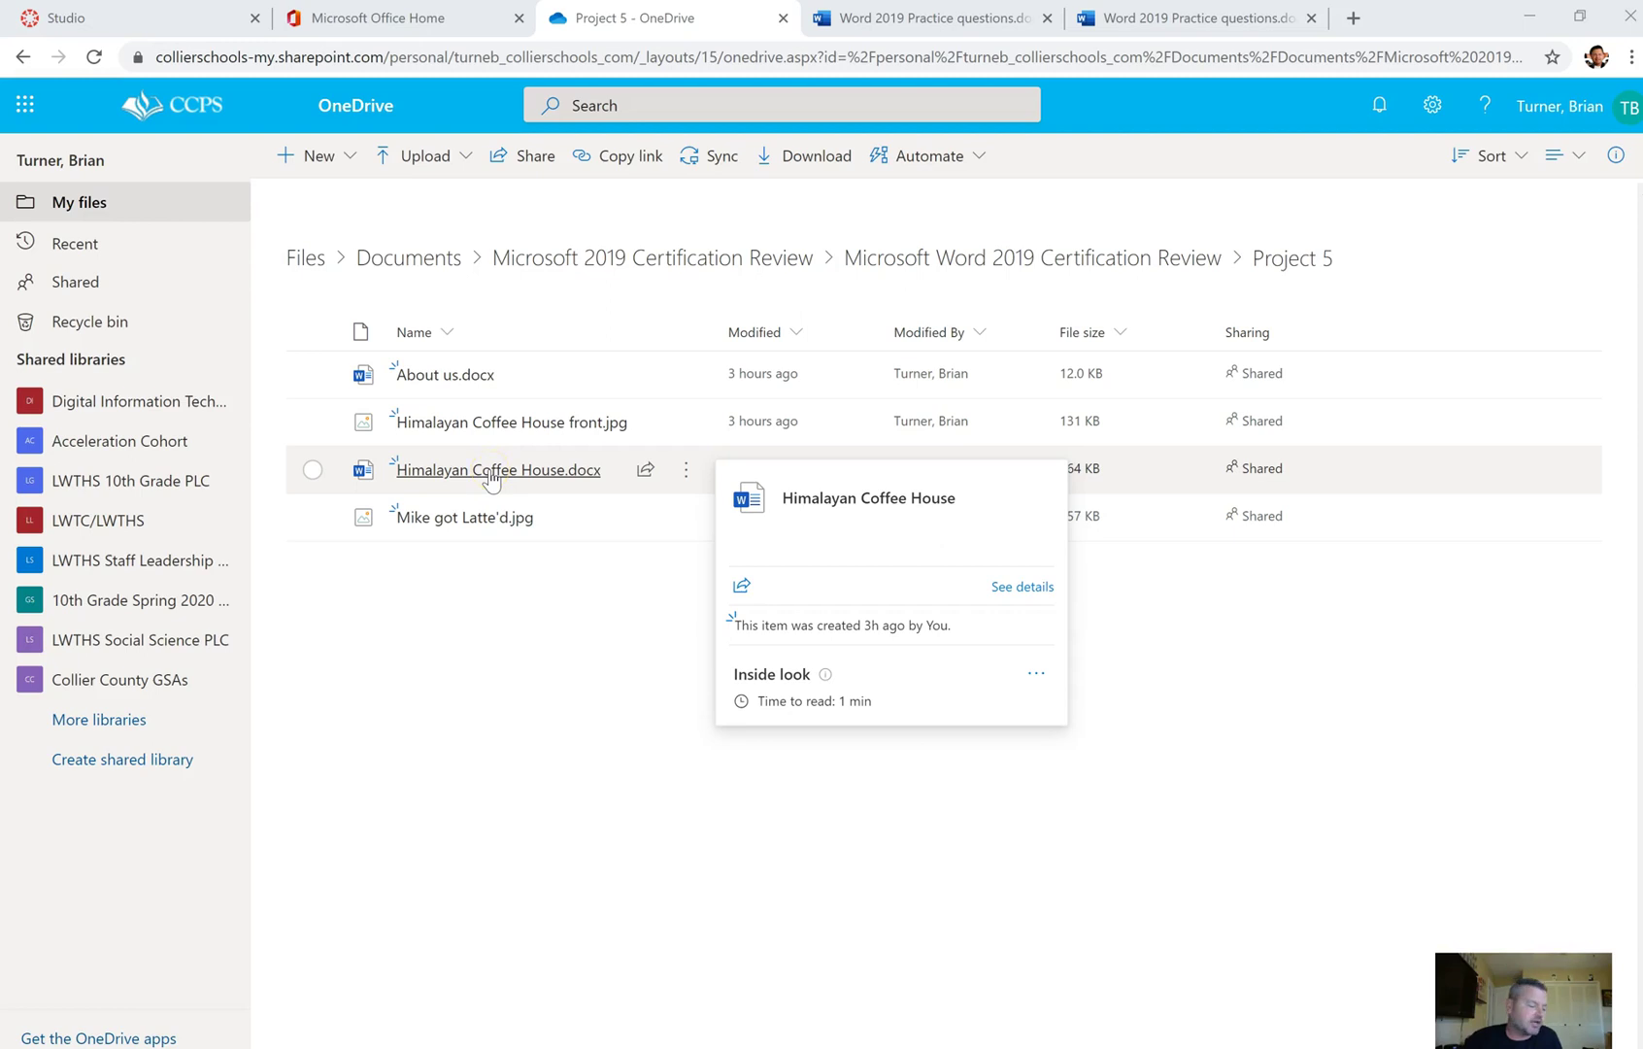
left_click(491, 470)
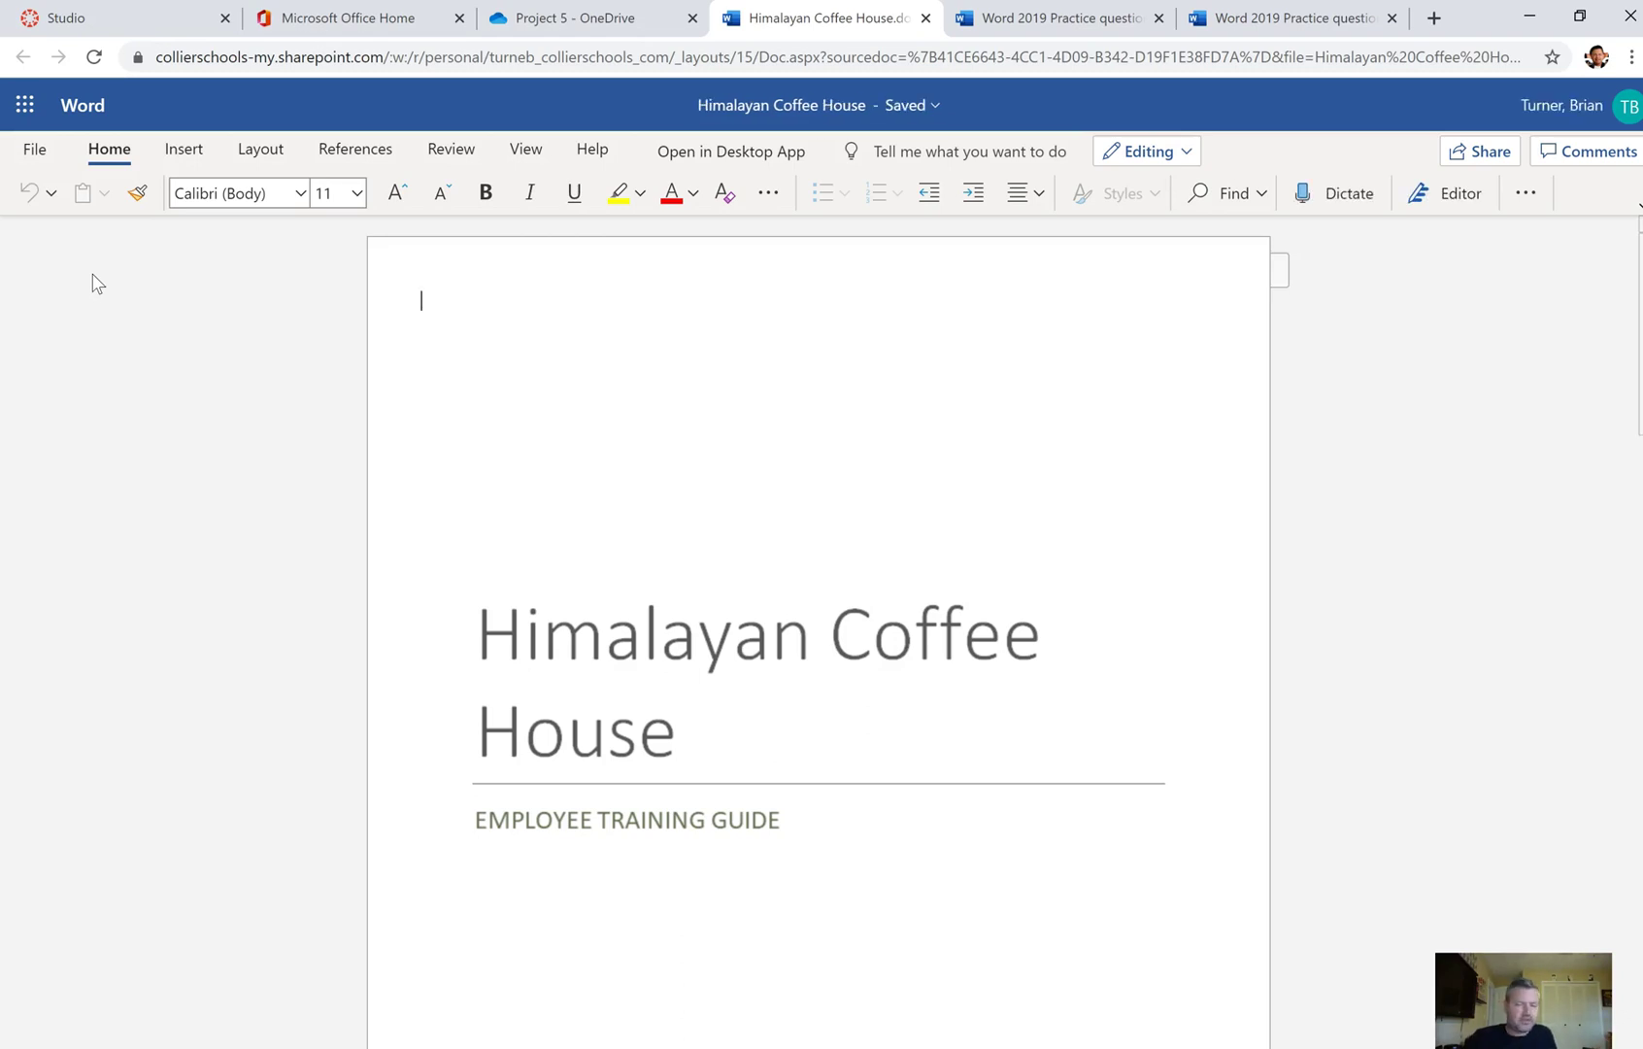
Download a copy of Himalayan Coffee House and save it to the Desktop.
left_click(12, 147)
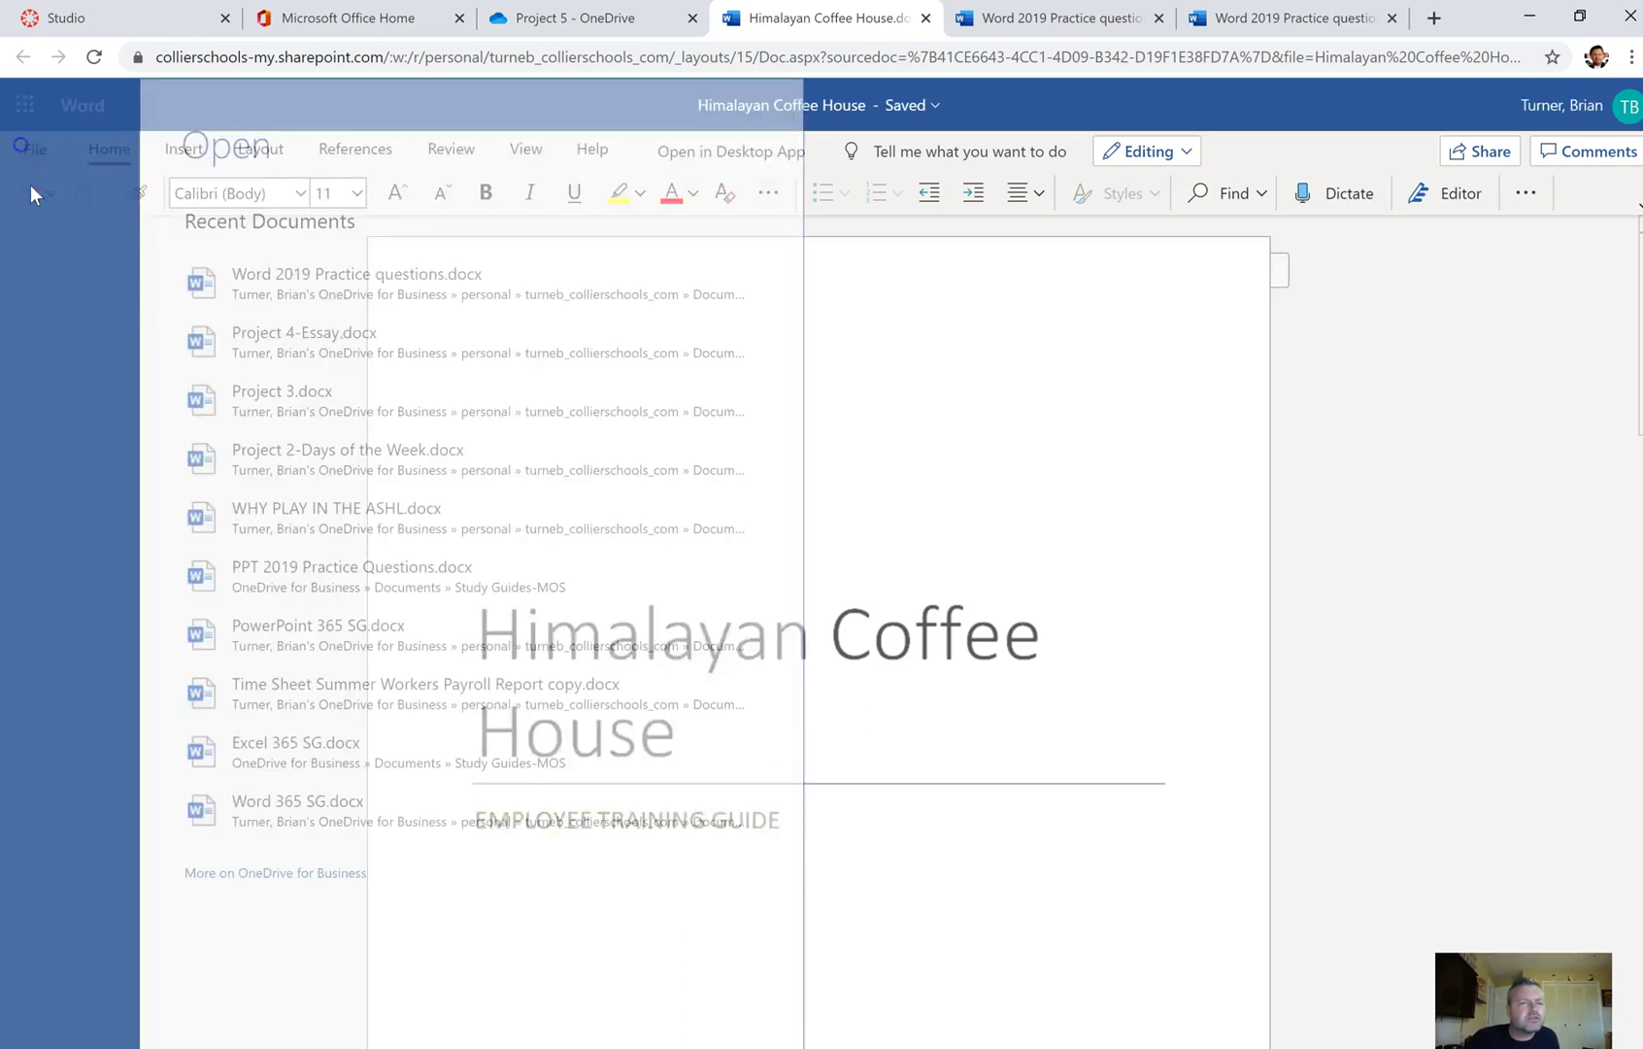
left_click(83, 354)
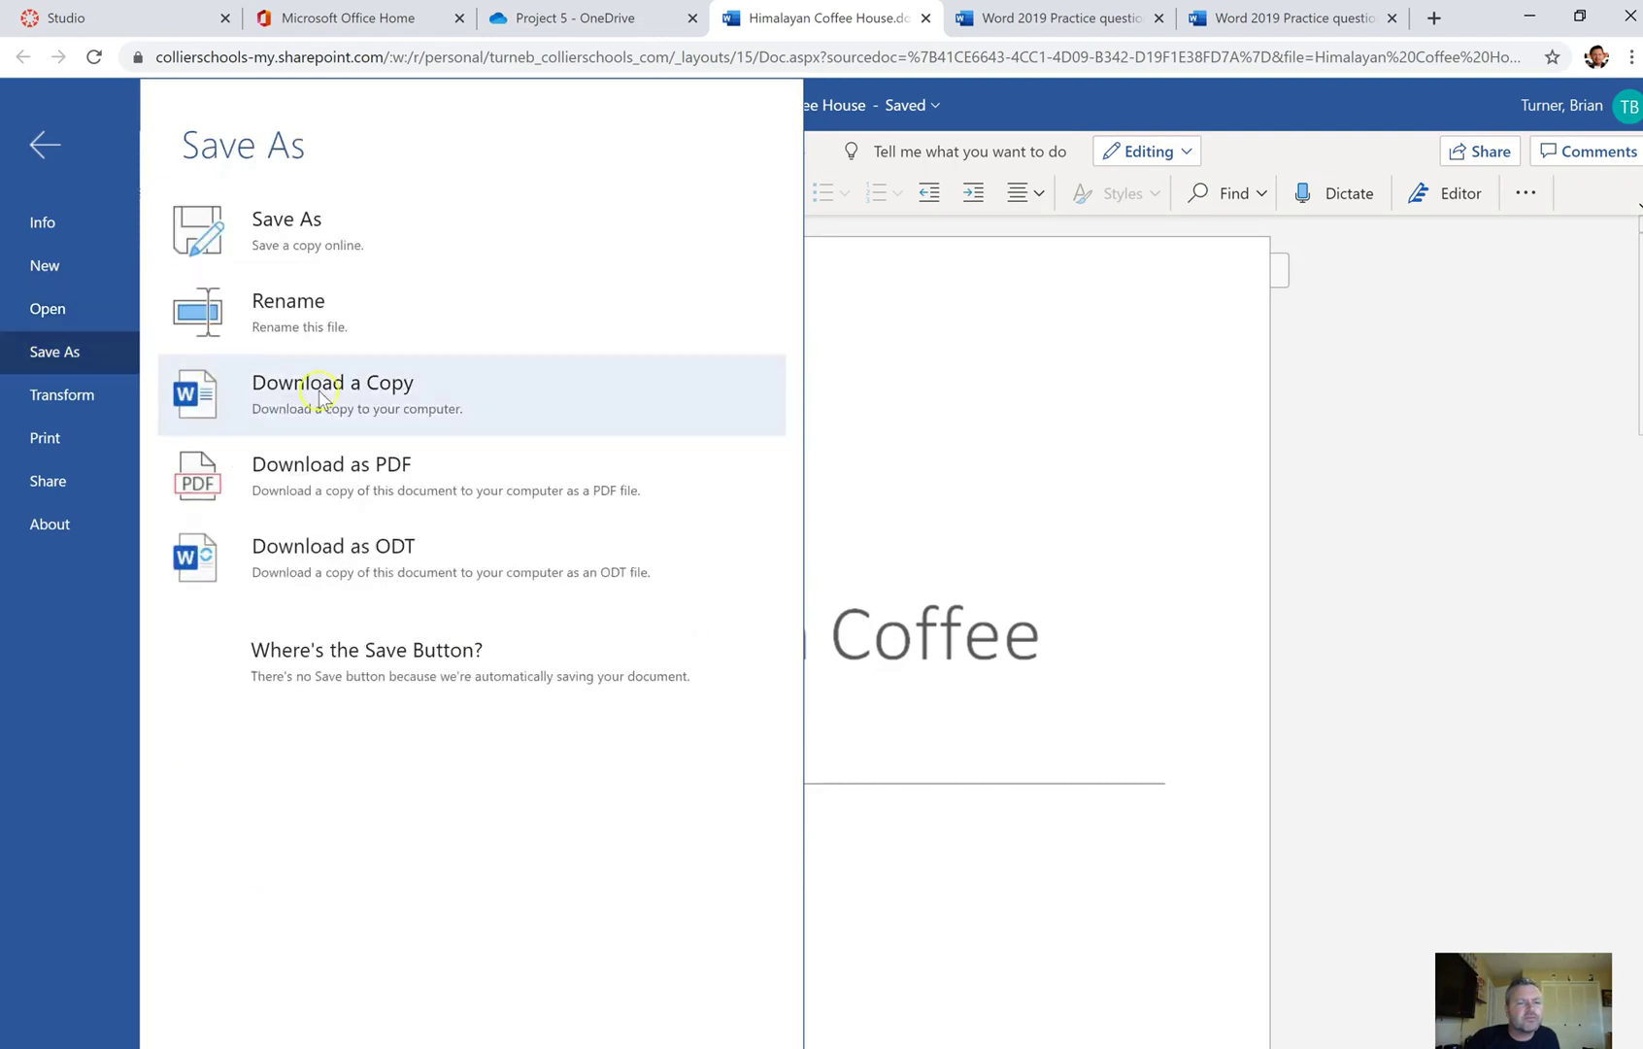
left_click(315, 388)
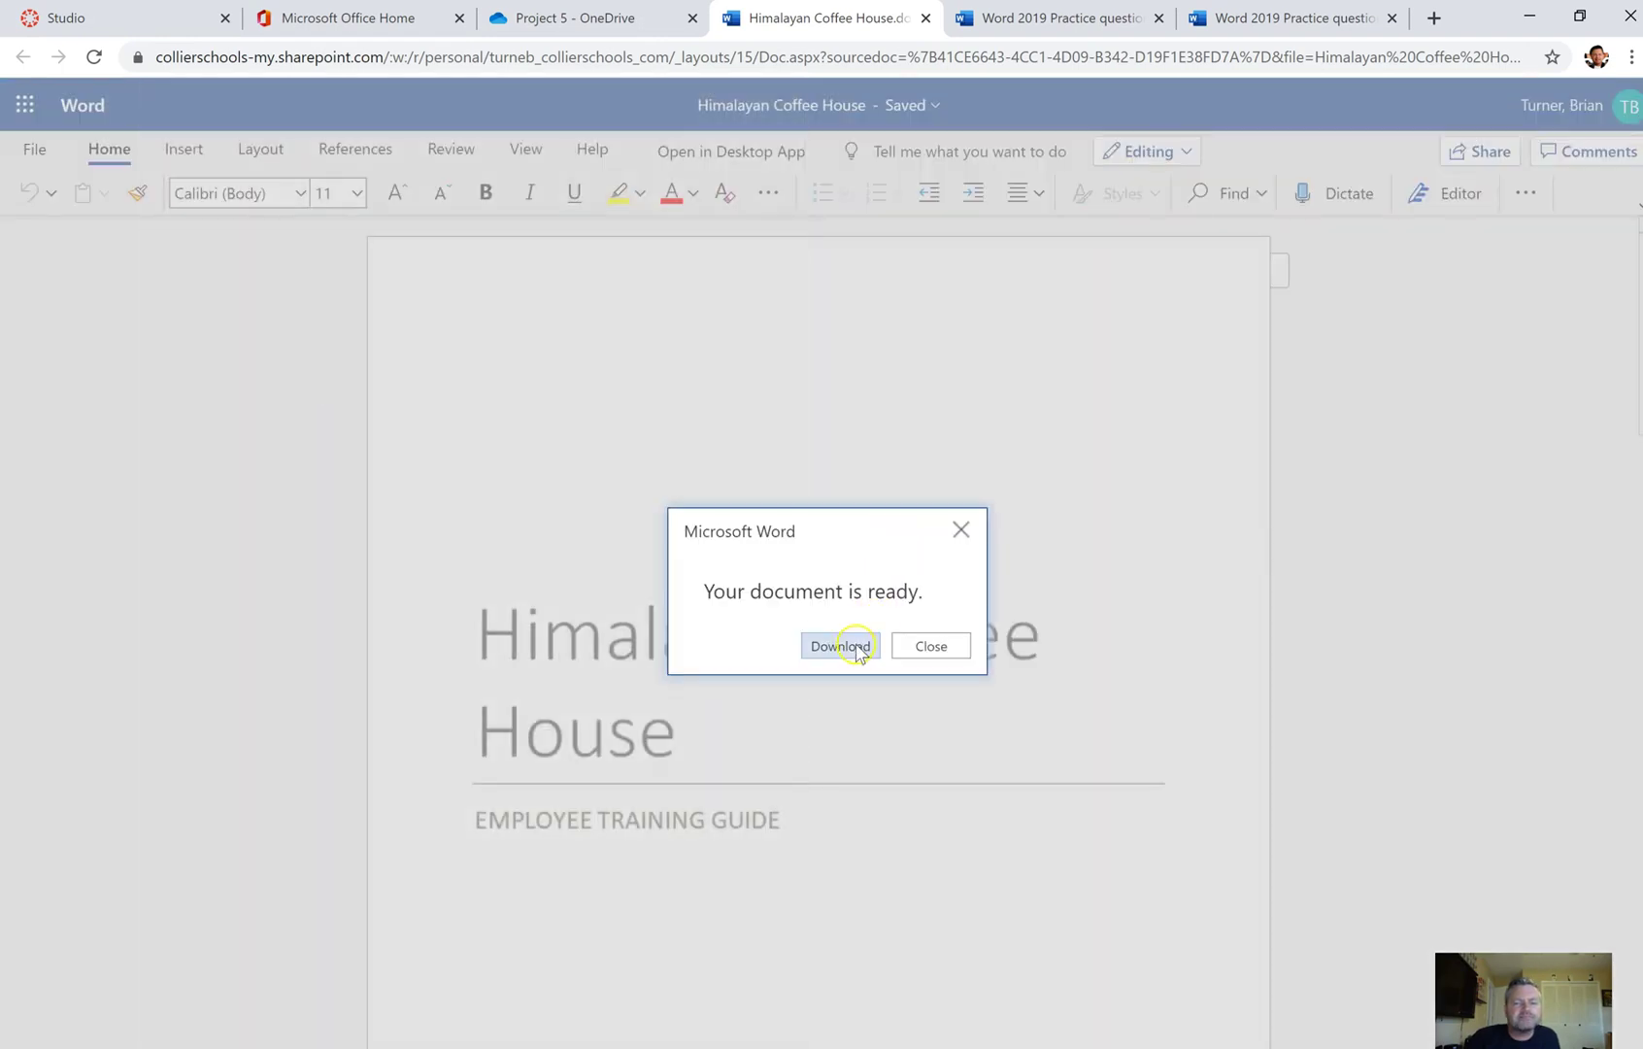
left_click(853, 648)
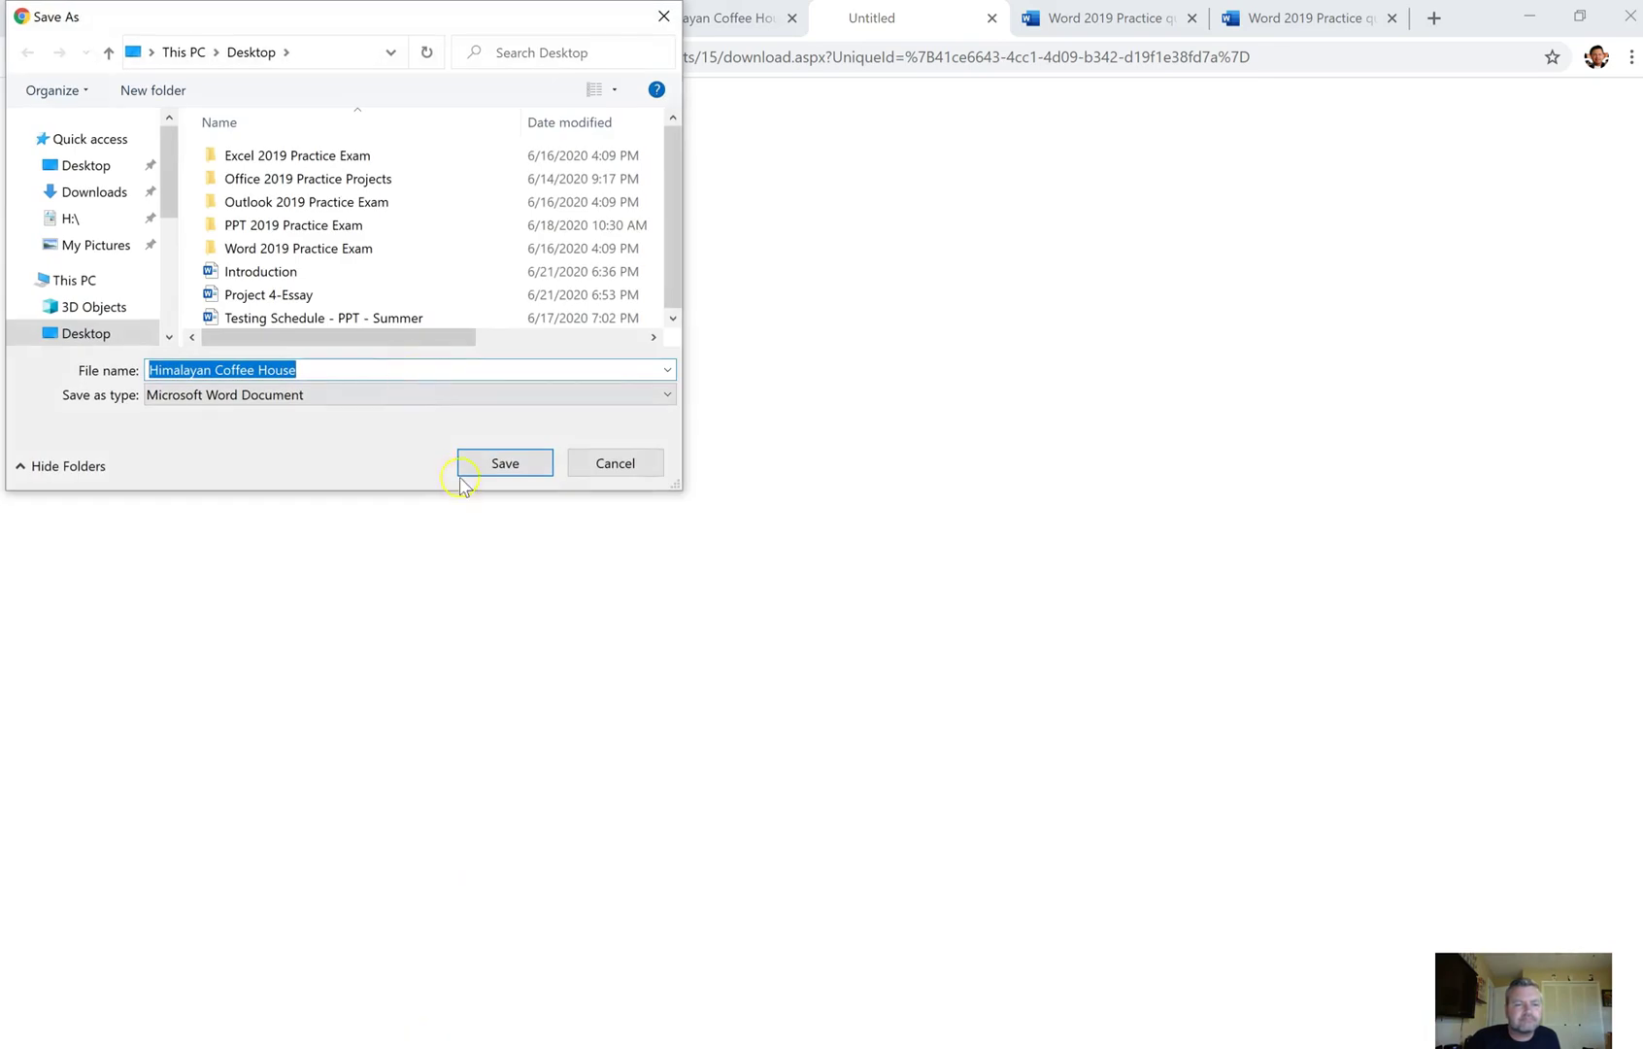
left_click(495, 466)
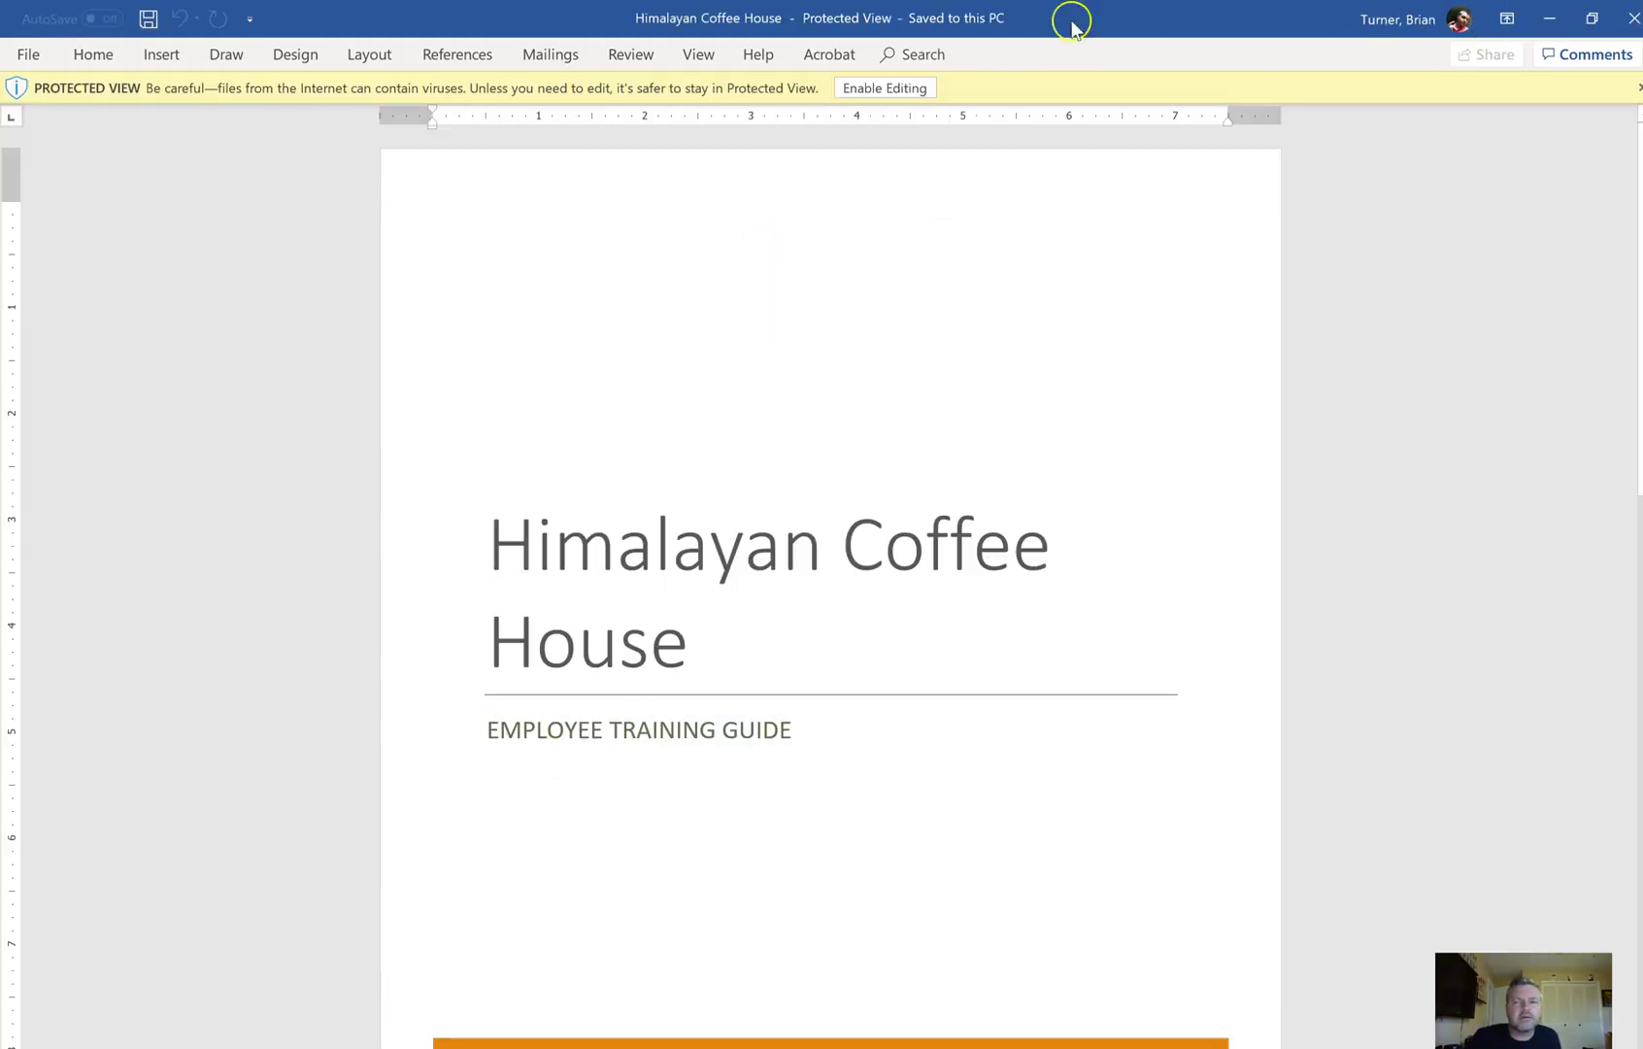
Enable editing on the downloaded copy, place the cursor under the title, and return to the browser.
left_click(913, 89)
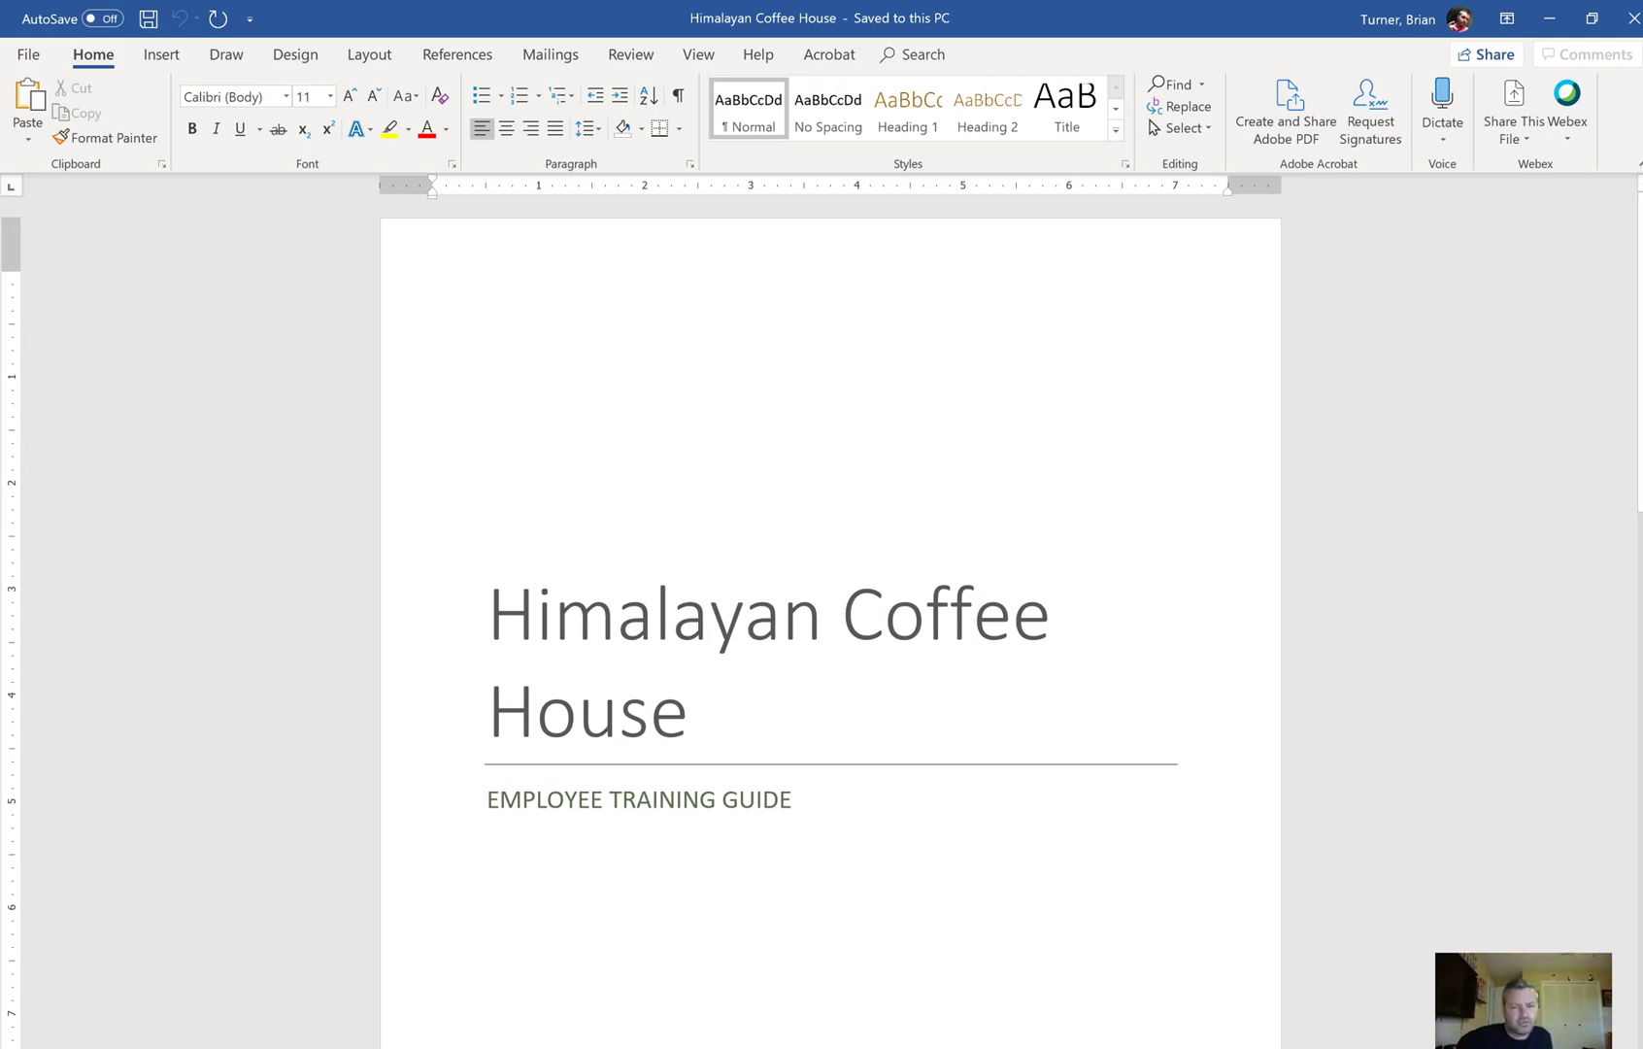
left_click_drag(1638, 582, 1638, 789)
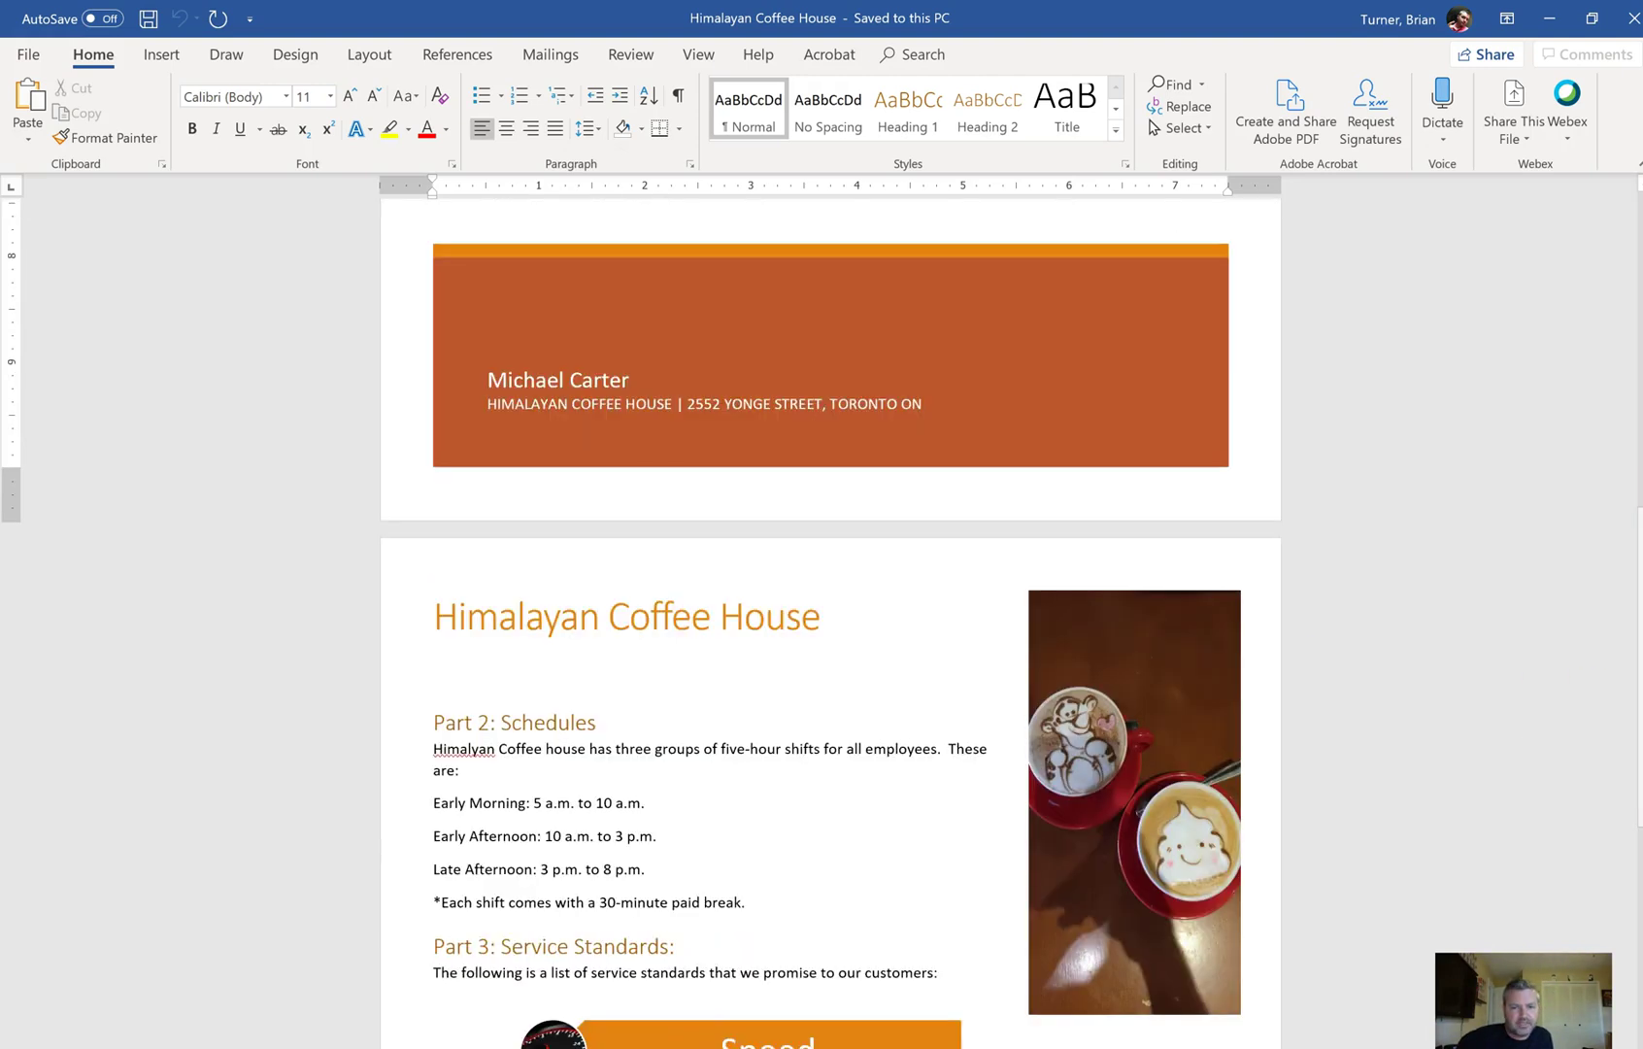
left_click(492, 654)
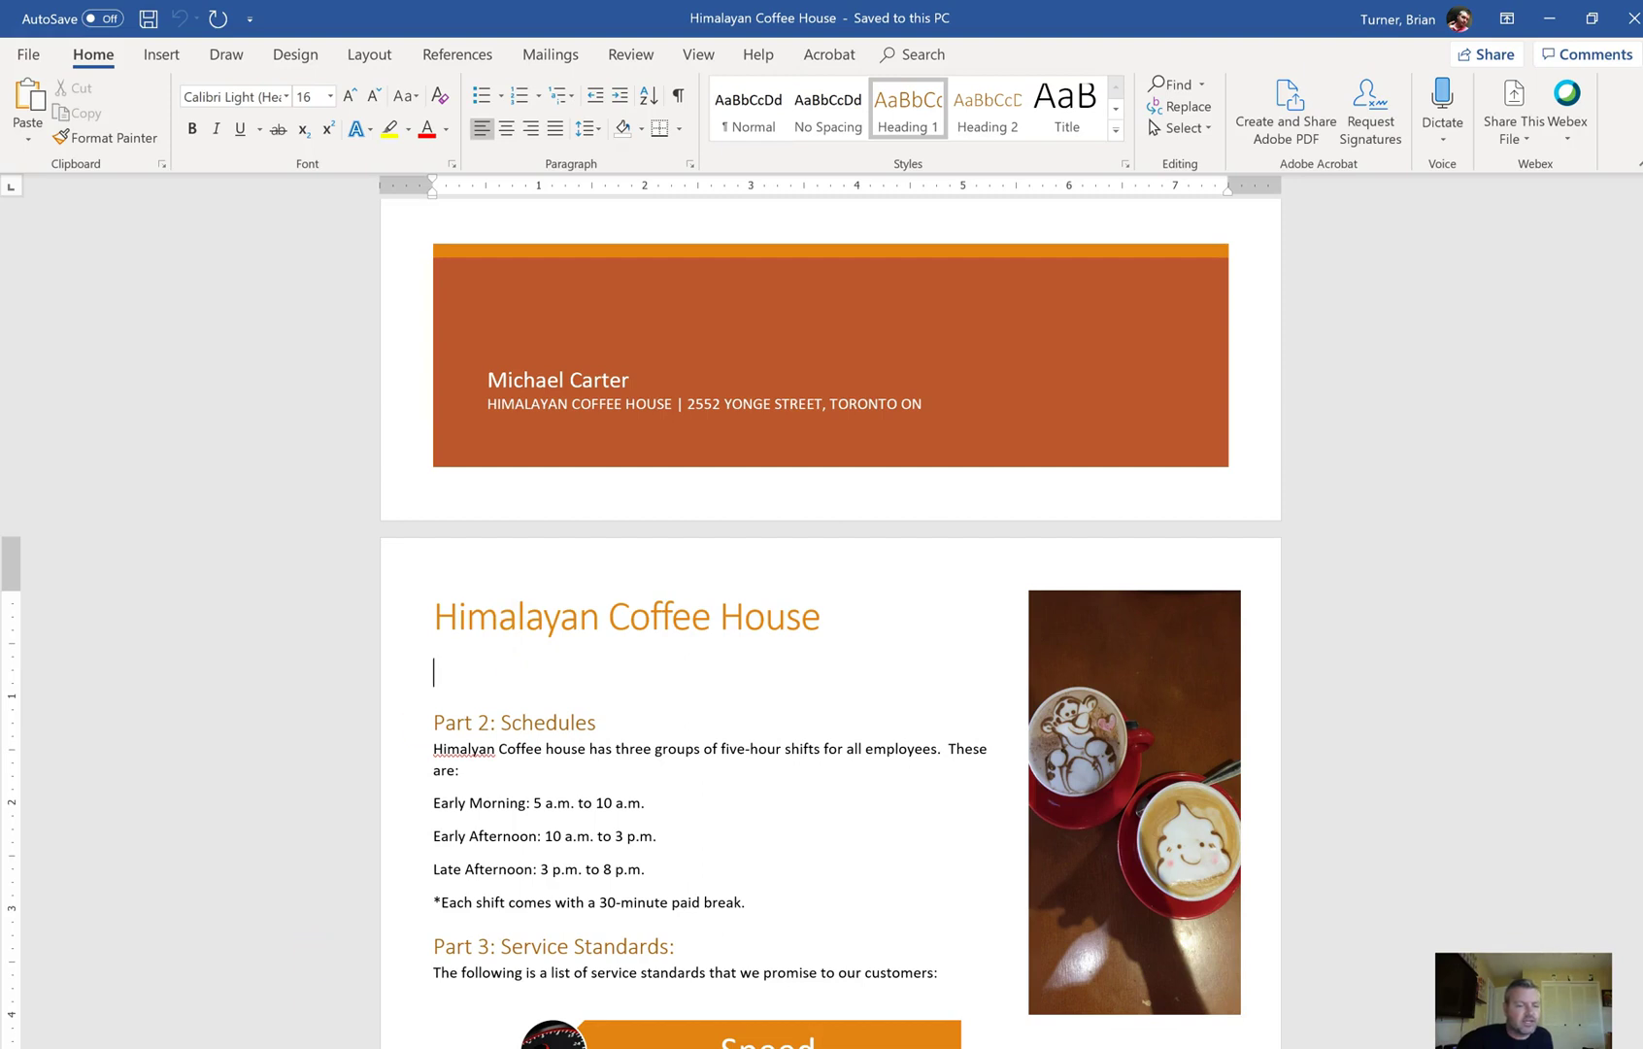
key("alt+Tab")
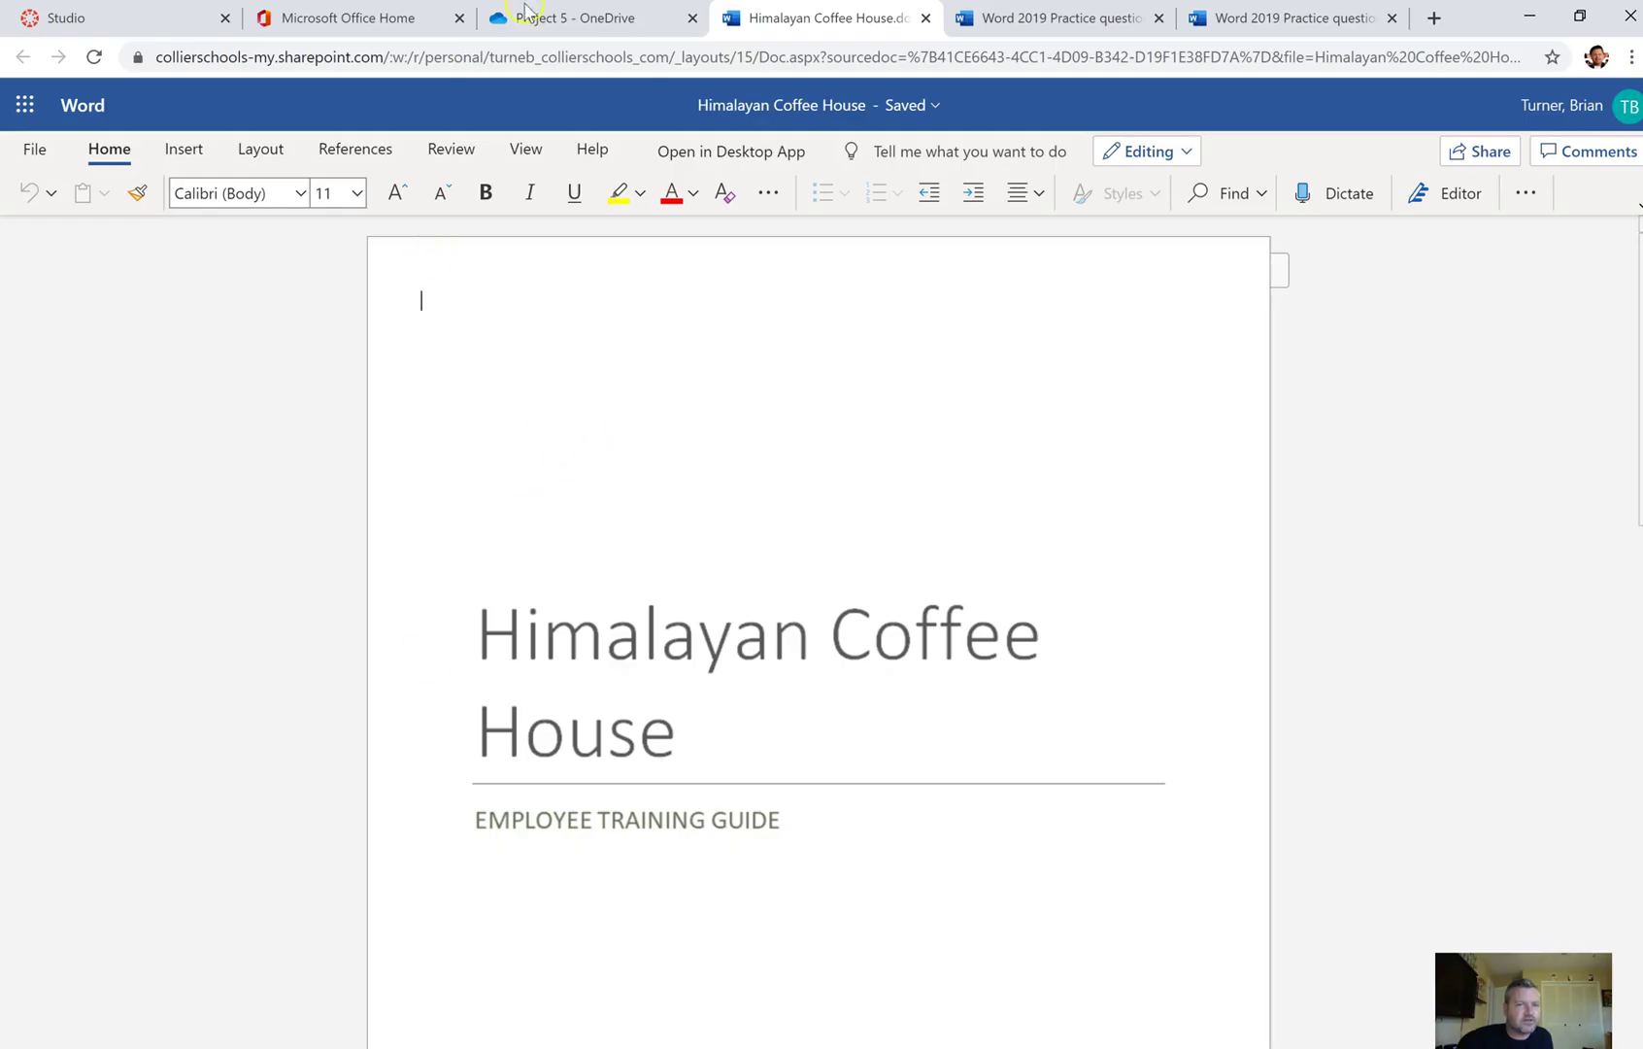
Download About us.docx, Himalayan Coffee House front.jpg and Mike got Latte'd.jpg to the Desktop, then return to Word.
left_click(544, 18)
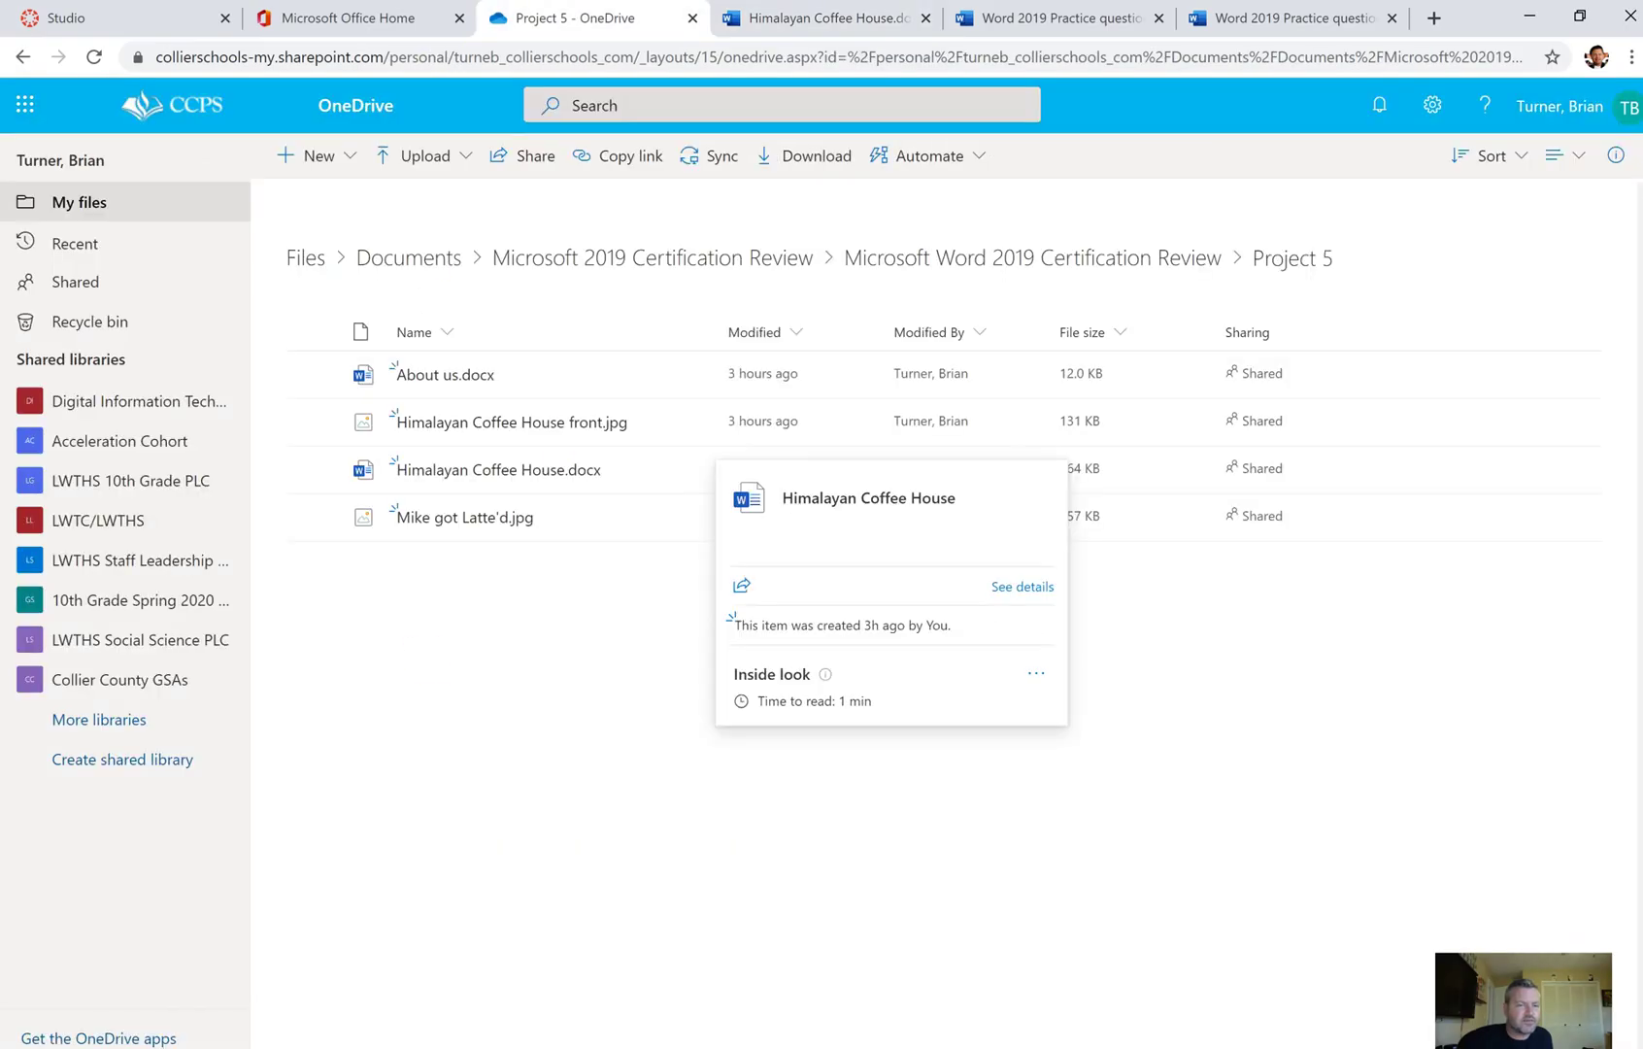
left_click(313, 375)
left_click(314, 425)
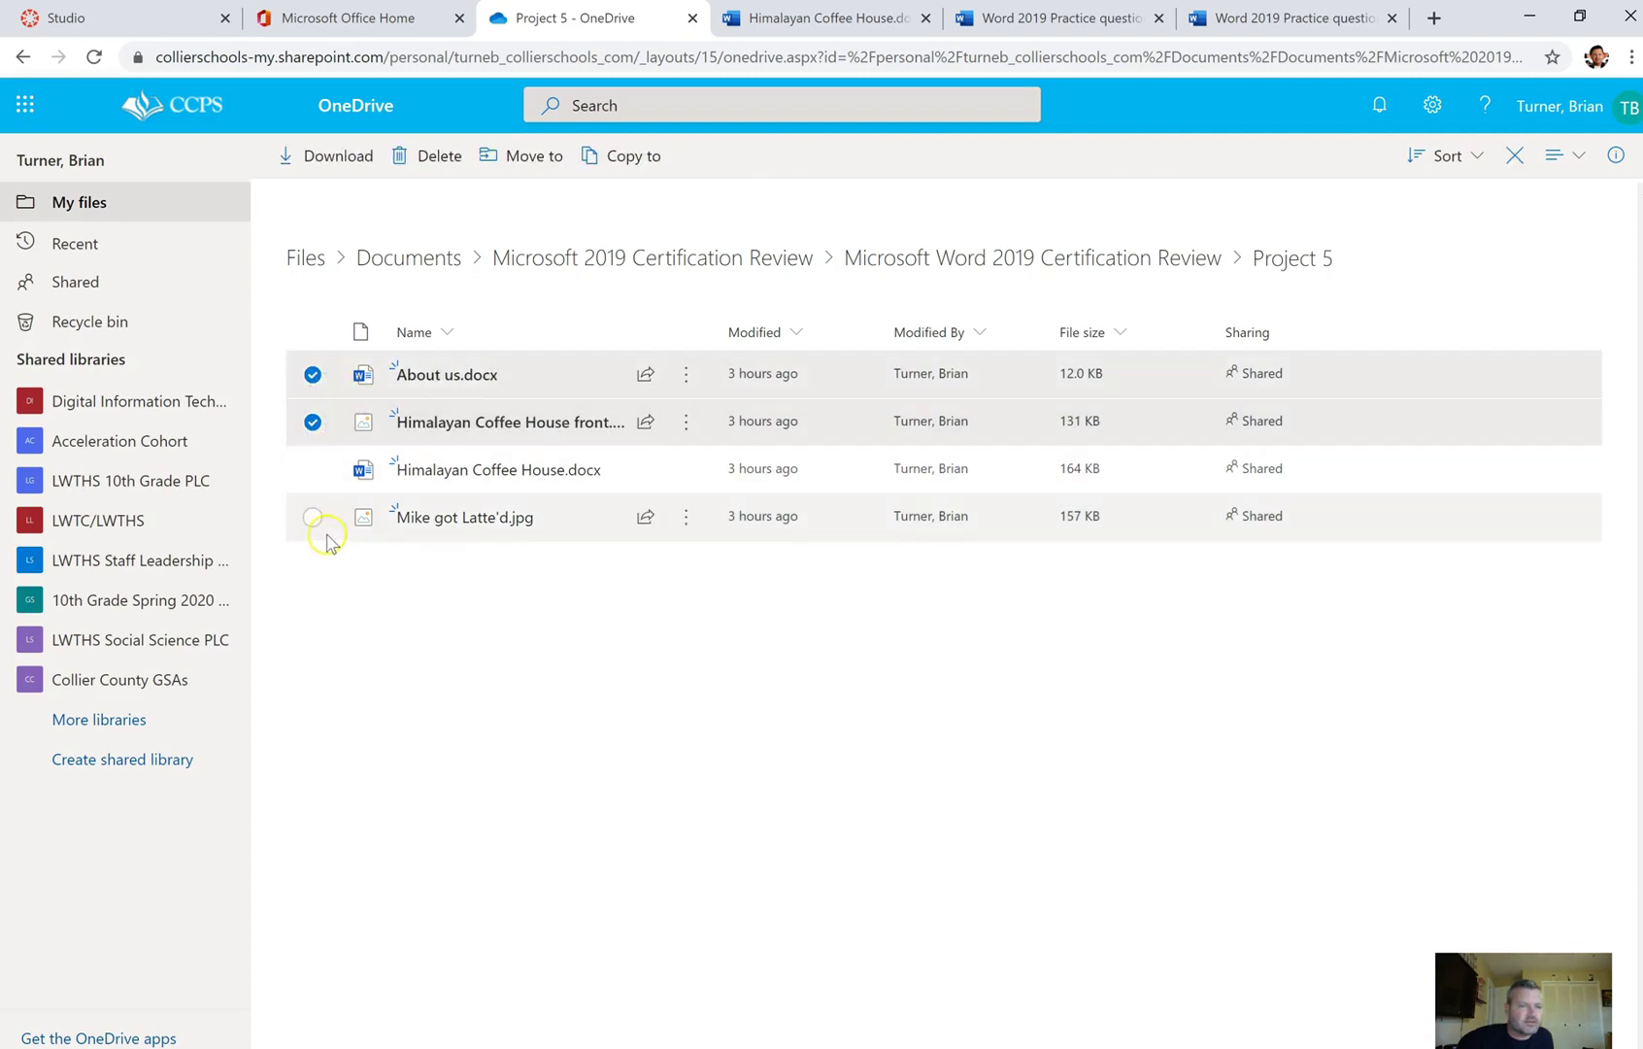
left_click(314, 521)
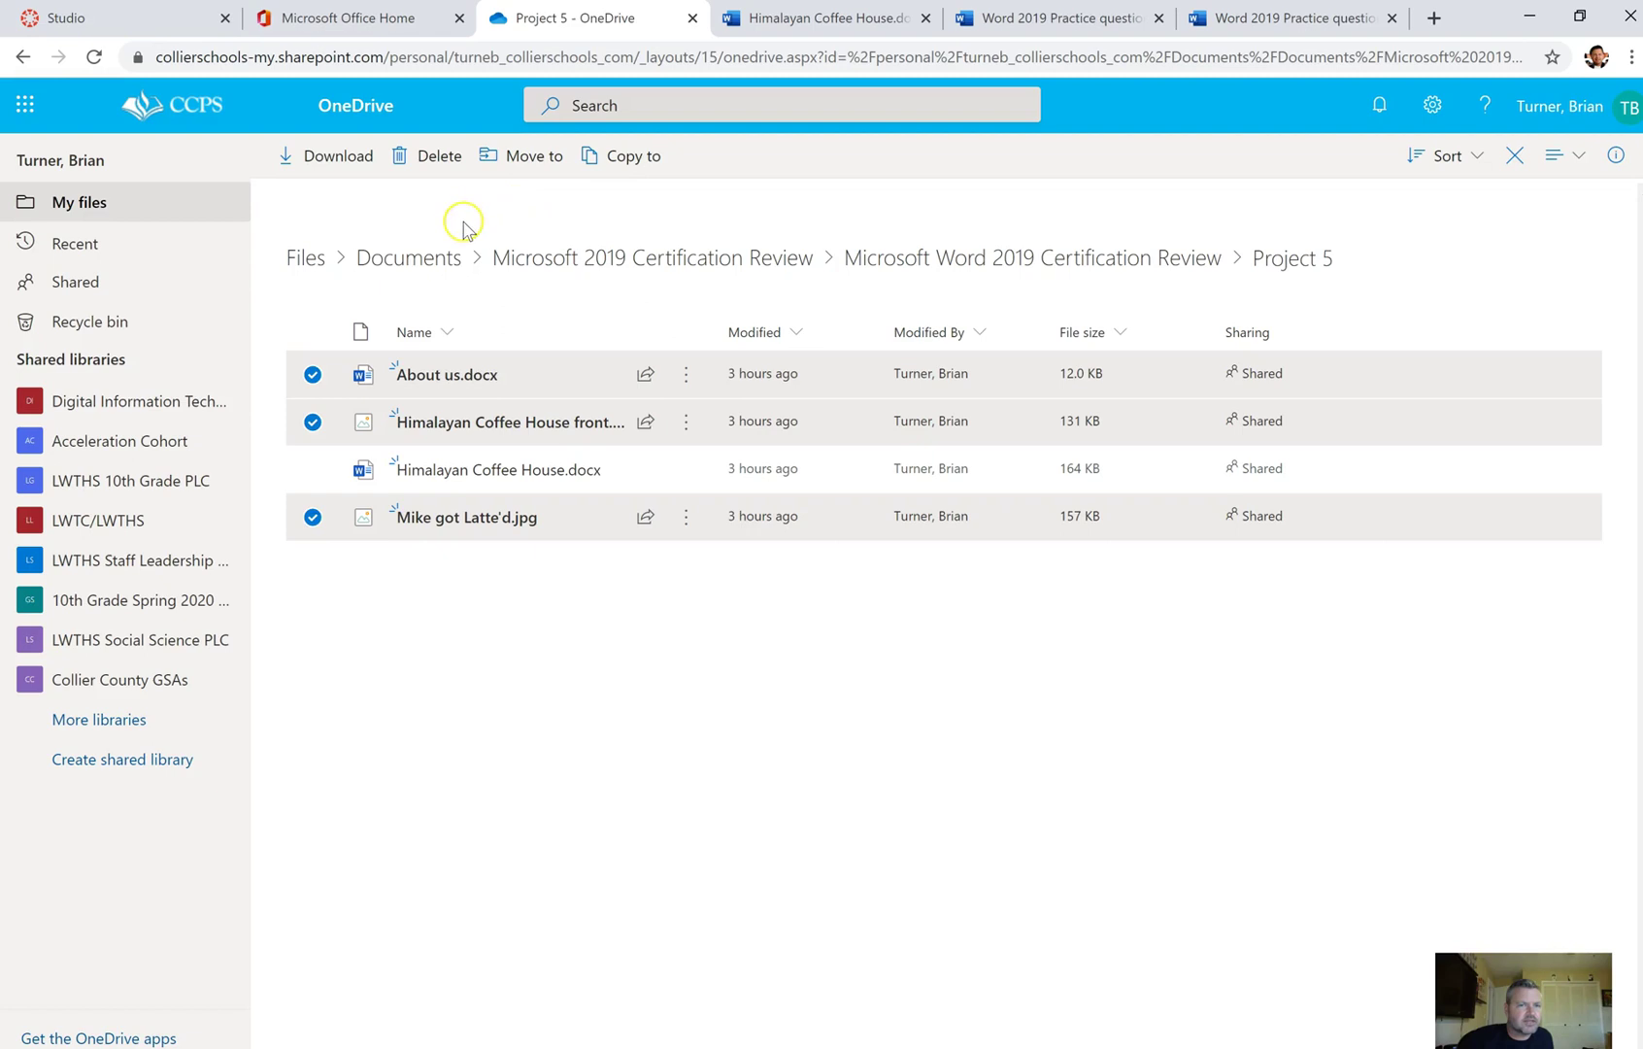
left_click(352, 172)
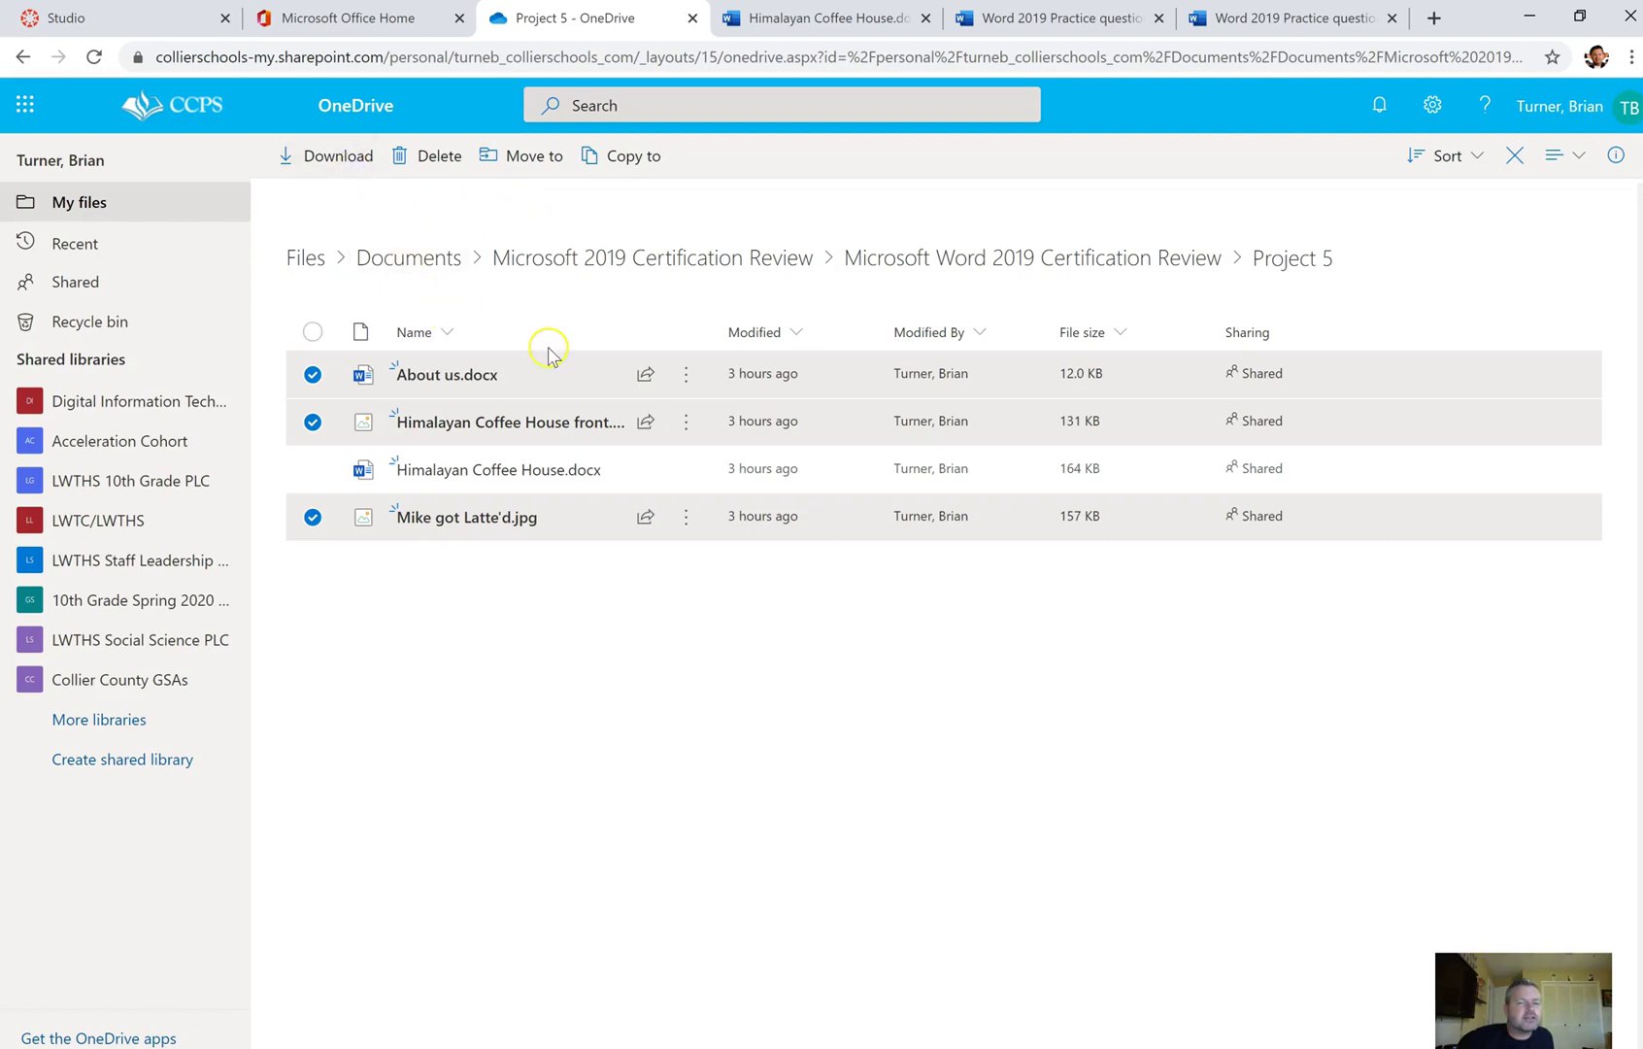
left_click(97, 165)
left_click(502, 456)
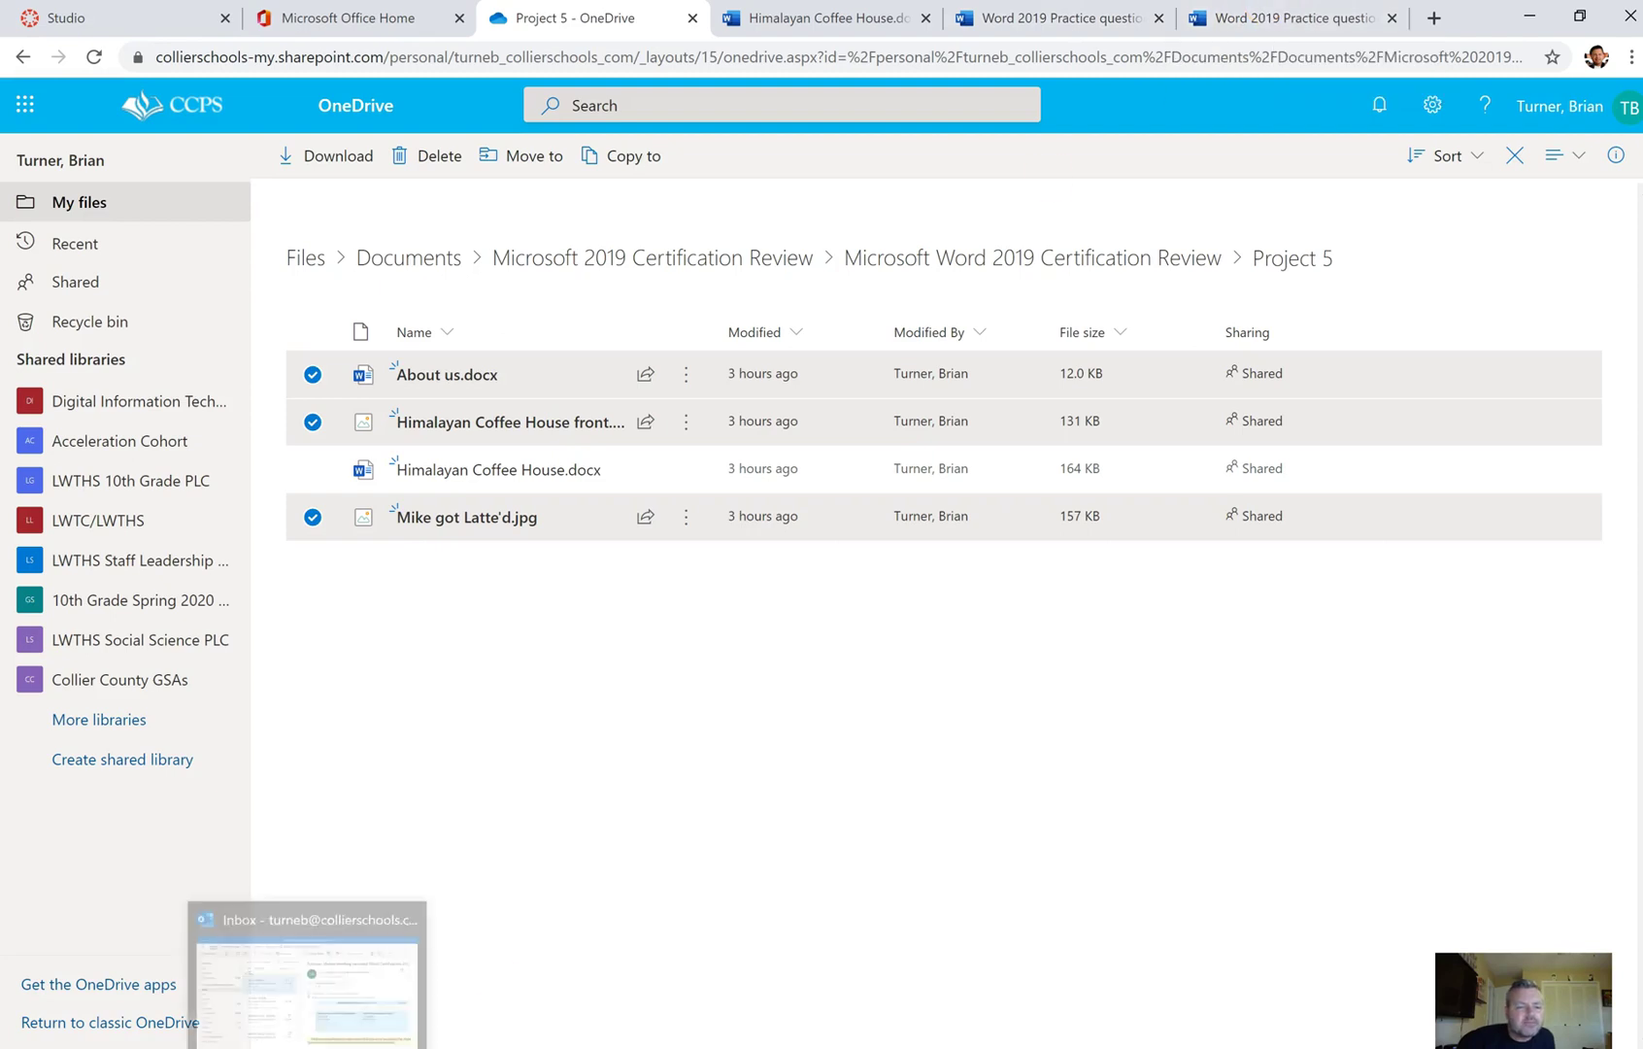
mouse_move(267, 1047)
left_click(355, 1034)
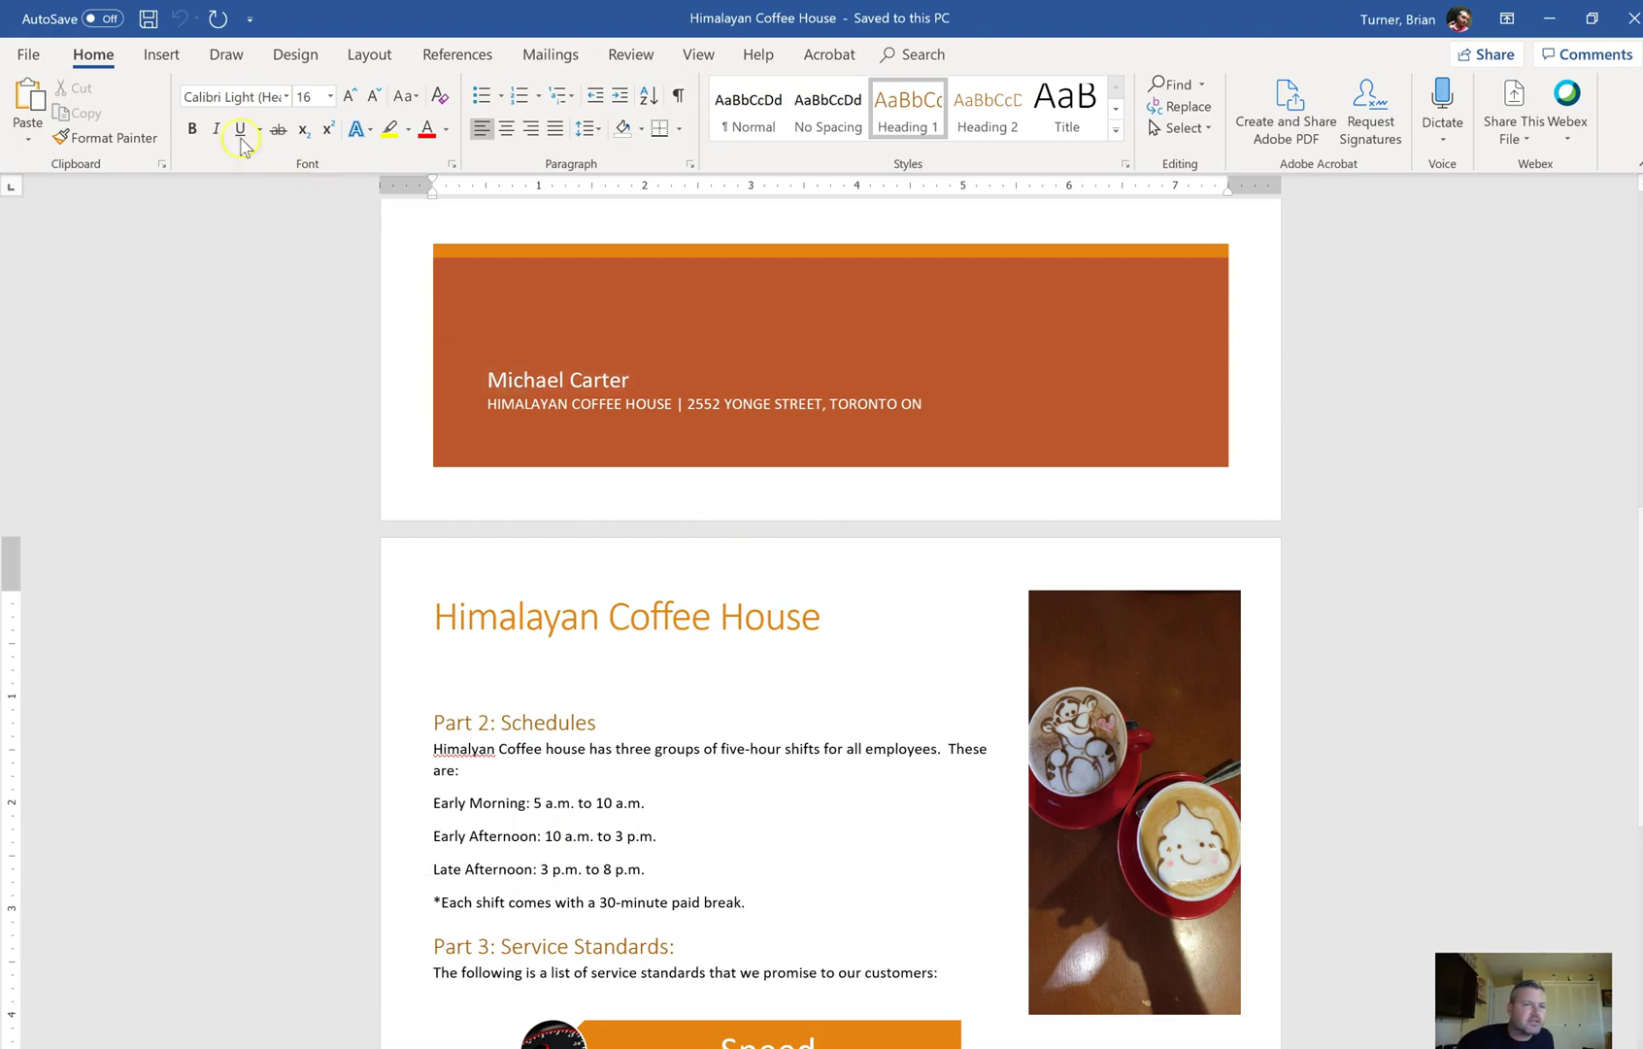
Look at the Object dialog's Create from File option, then close it without inserting.
left_click(167, 64)
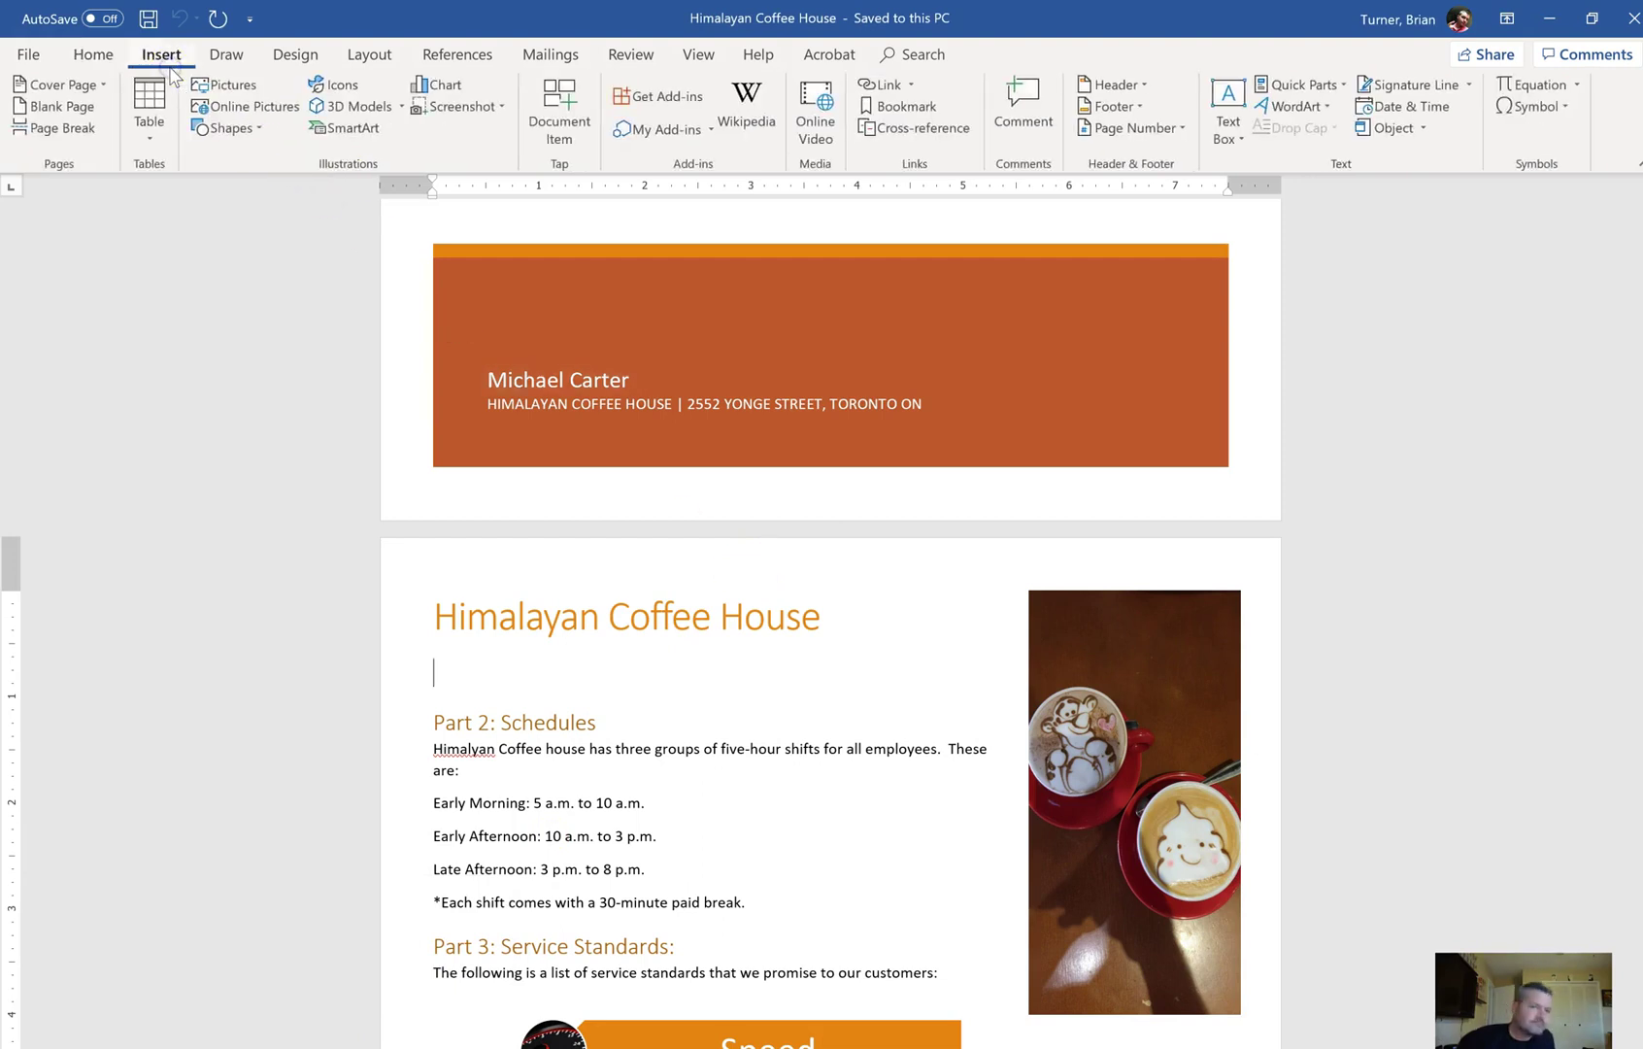
left_click(1417, 130)
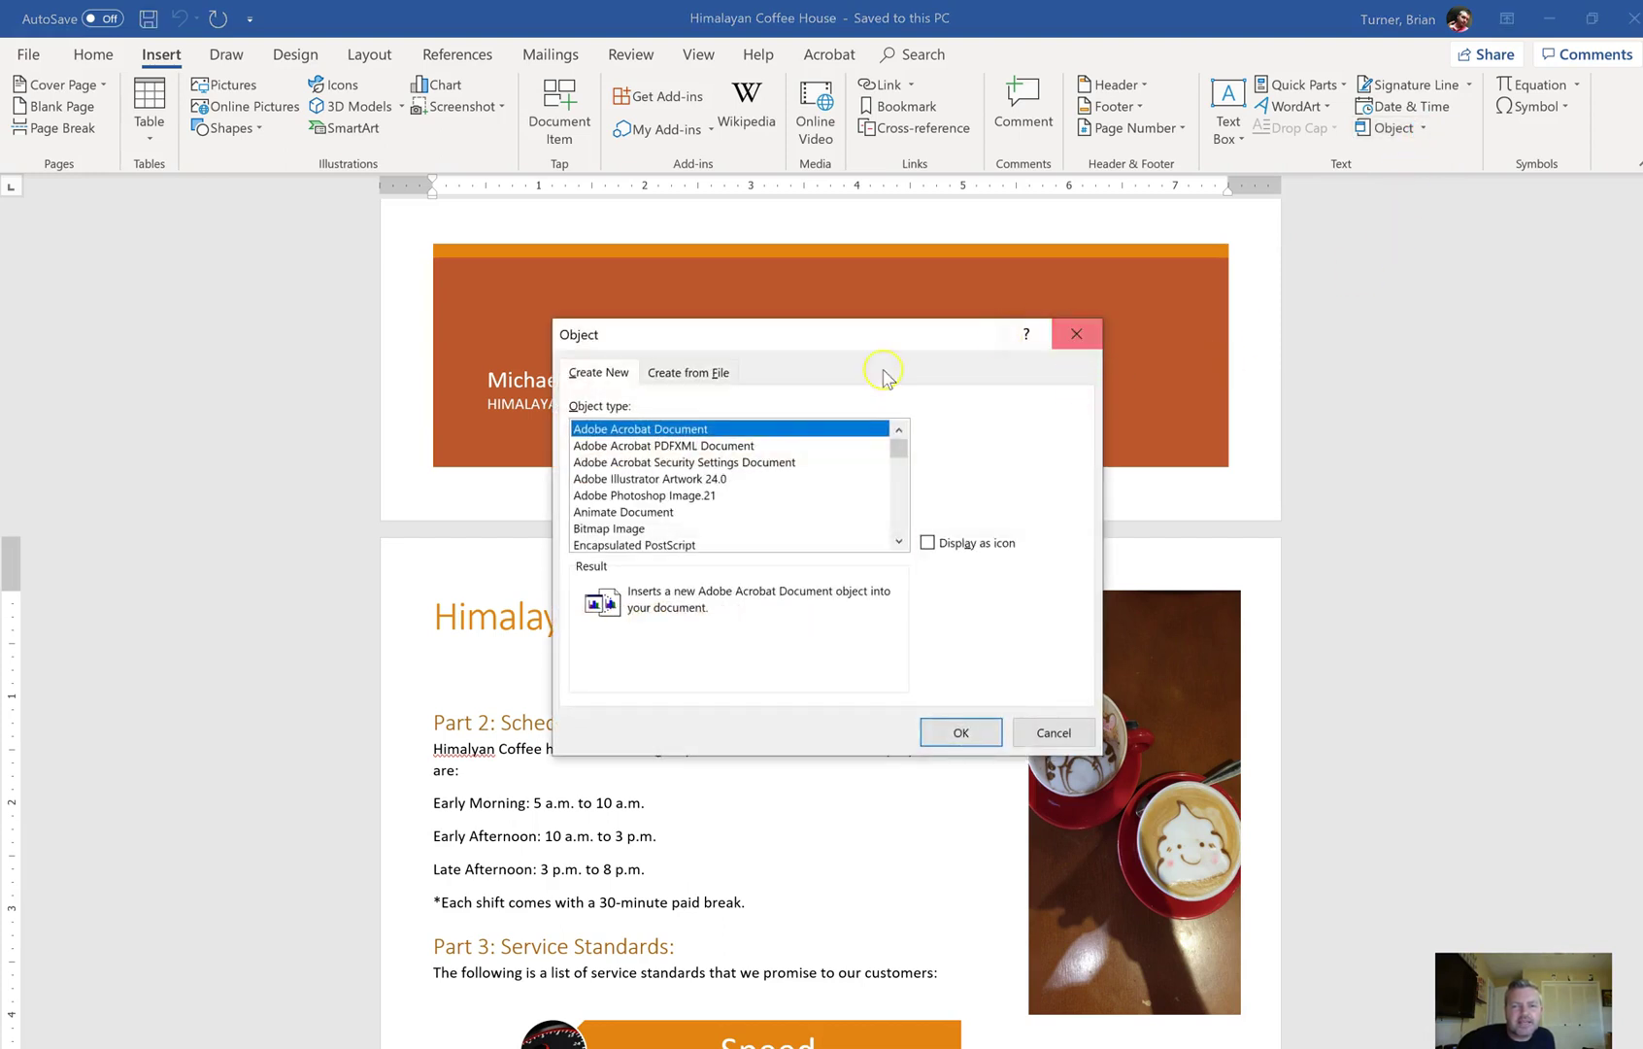
left_click(670, 380)
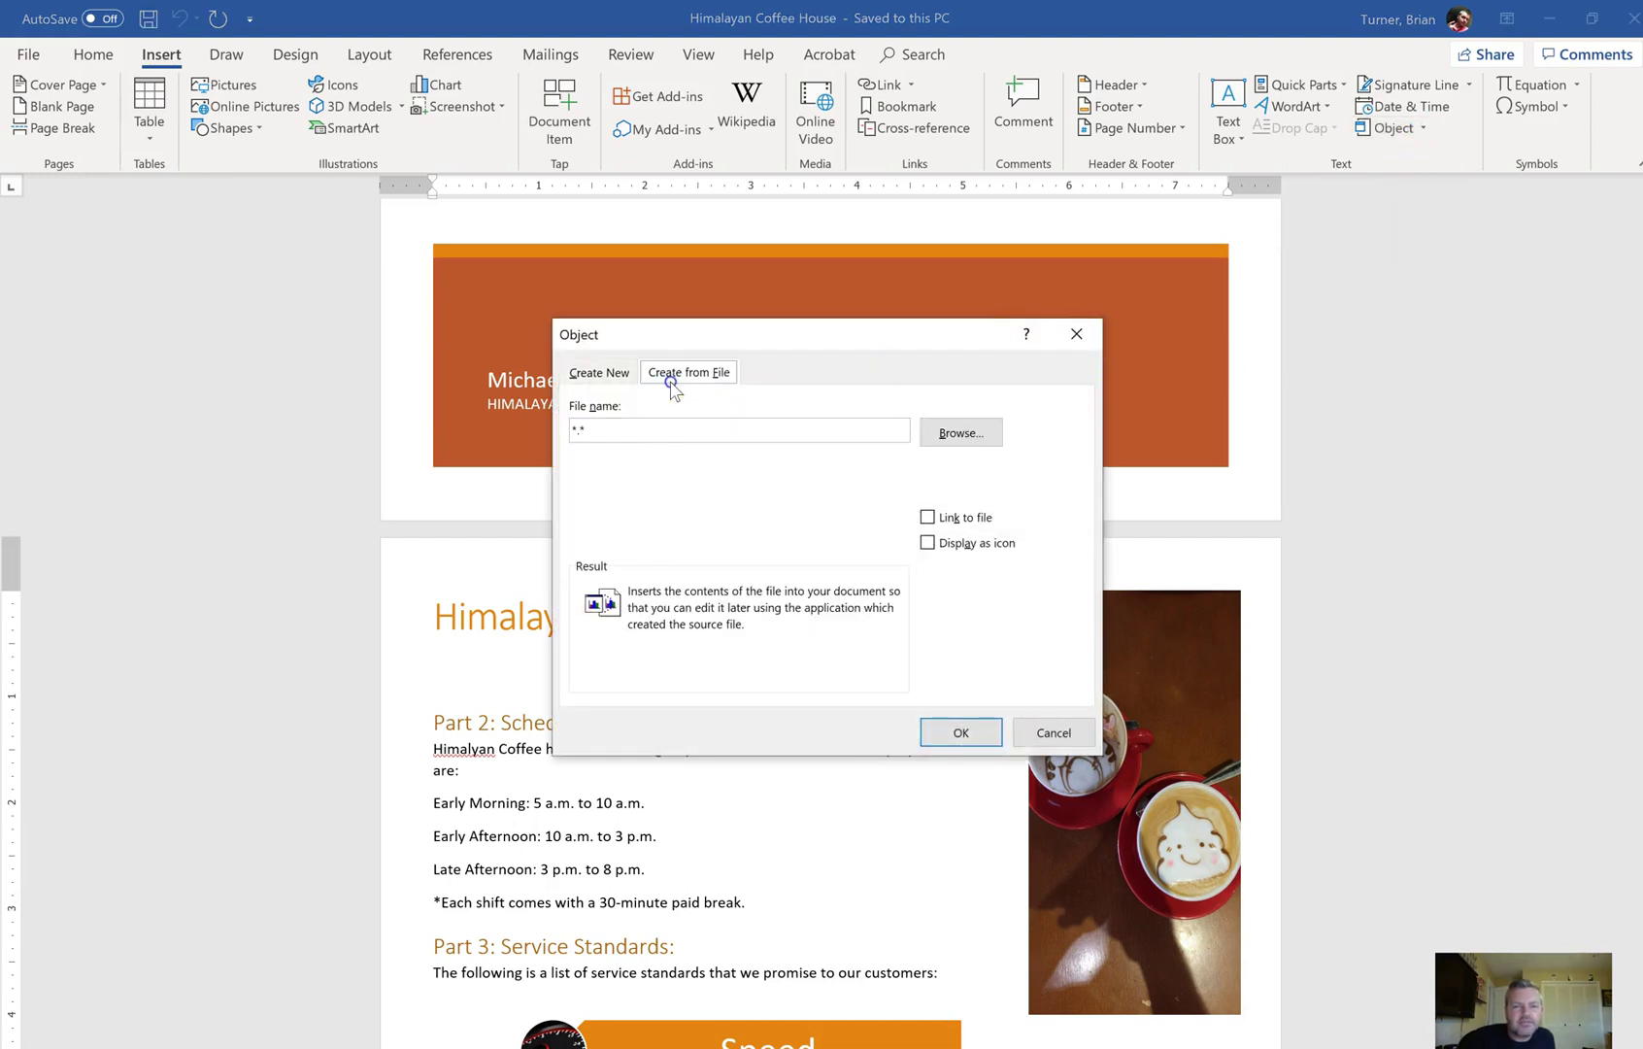
left_click(1076, 333)
Start inserting Text from File, browsing to the Desktop sorted newest first.
left_click(1426, 134)
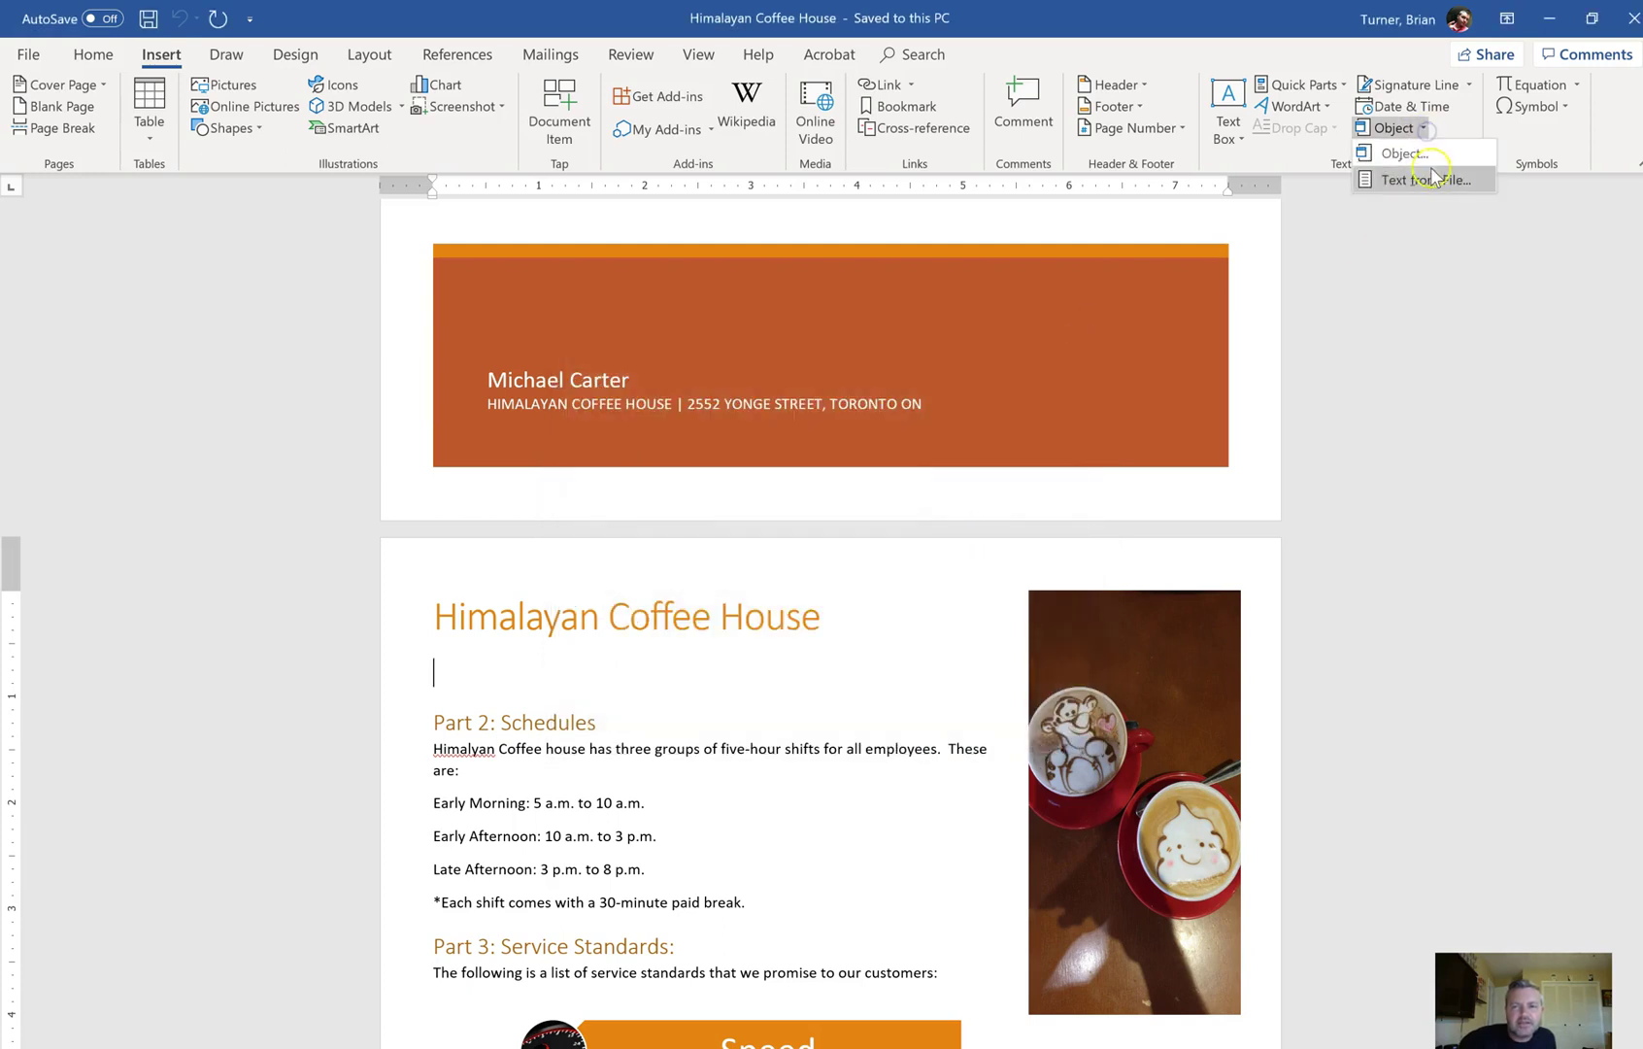
left_click(1432, 176)
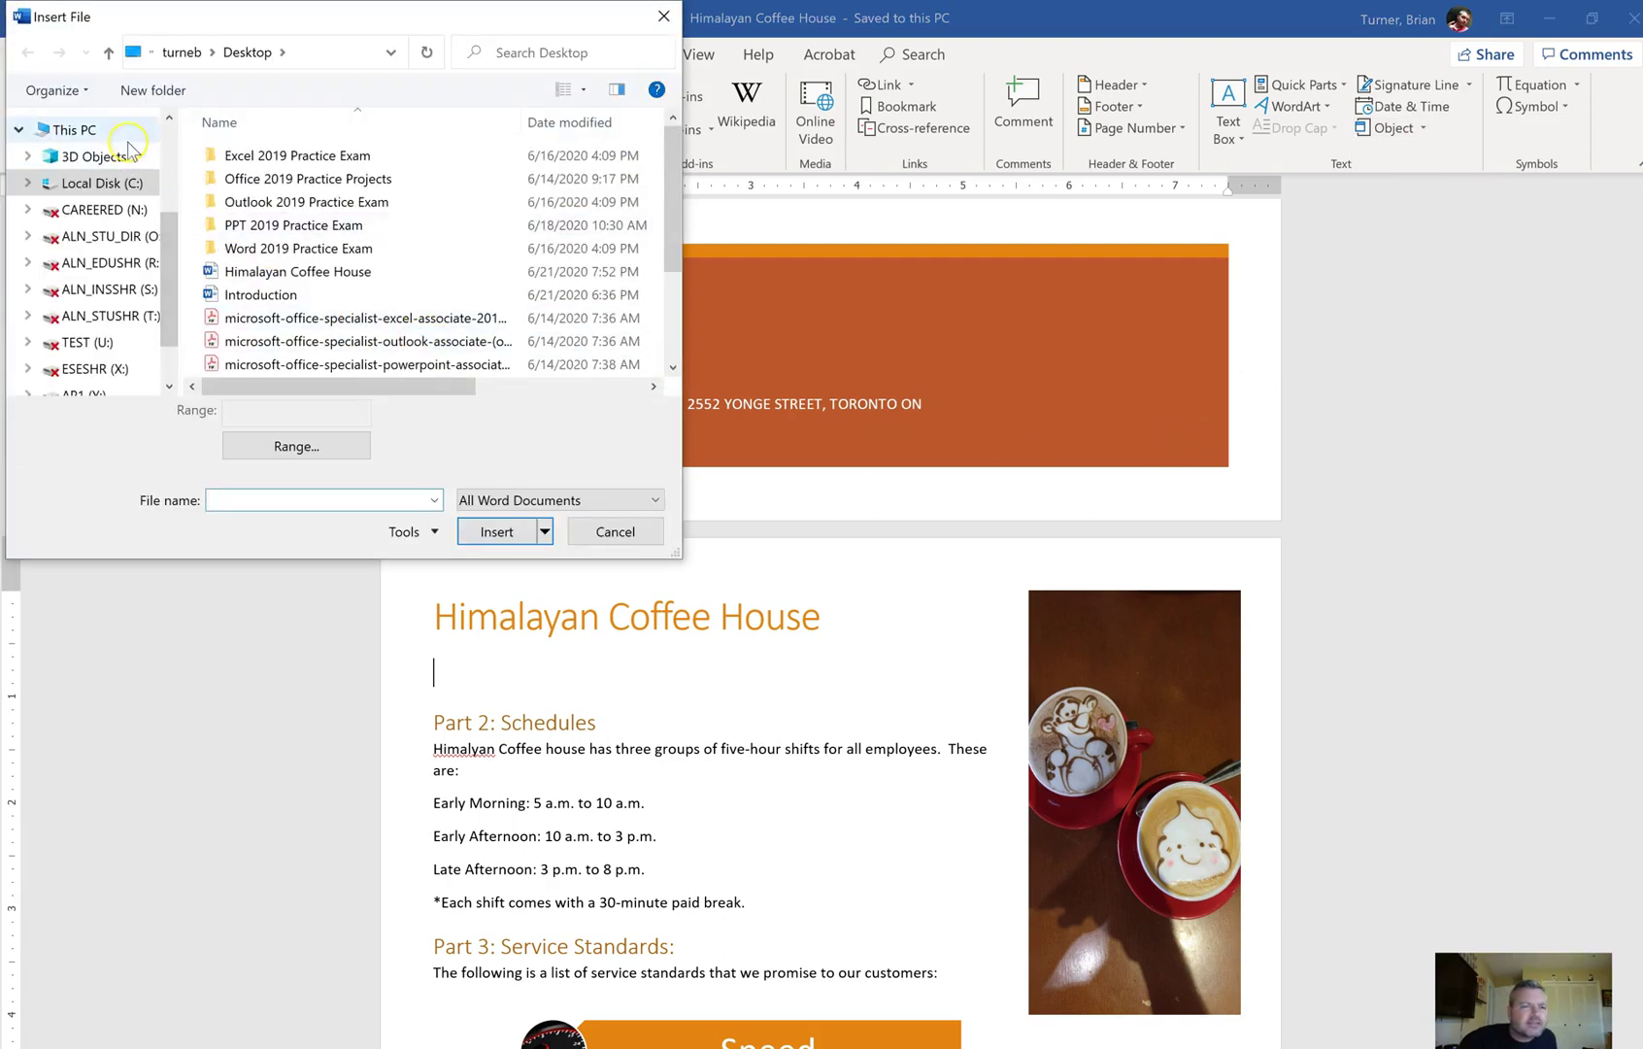
scroll(165, 185, "up", 3)
left_click(97, 165)
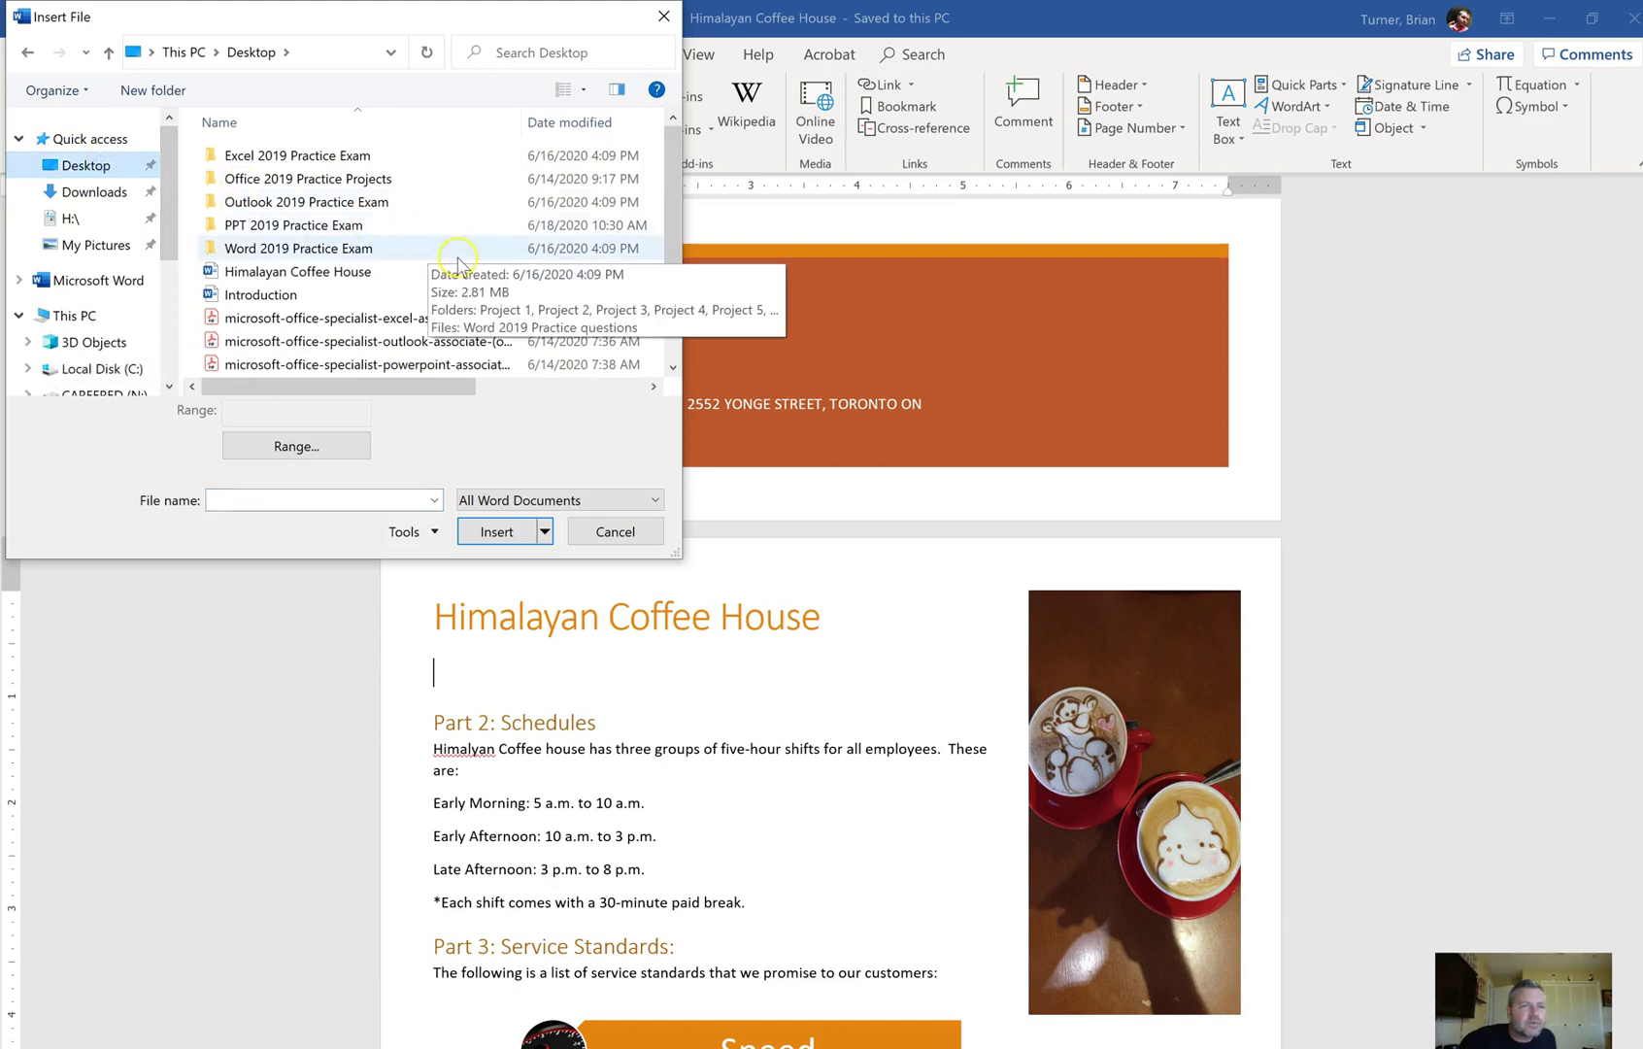
left_click(563, 122)
left_click(567, 121)
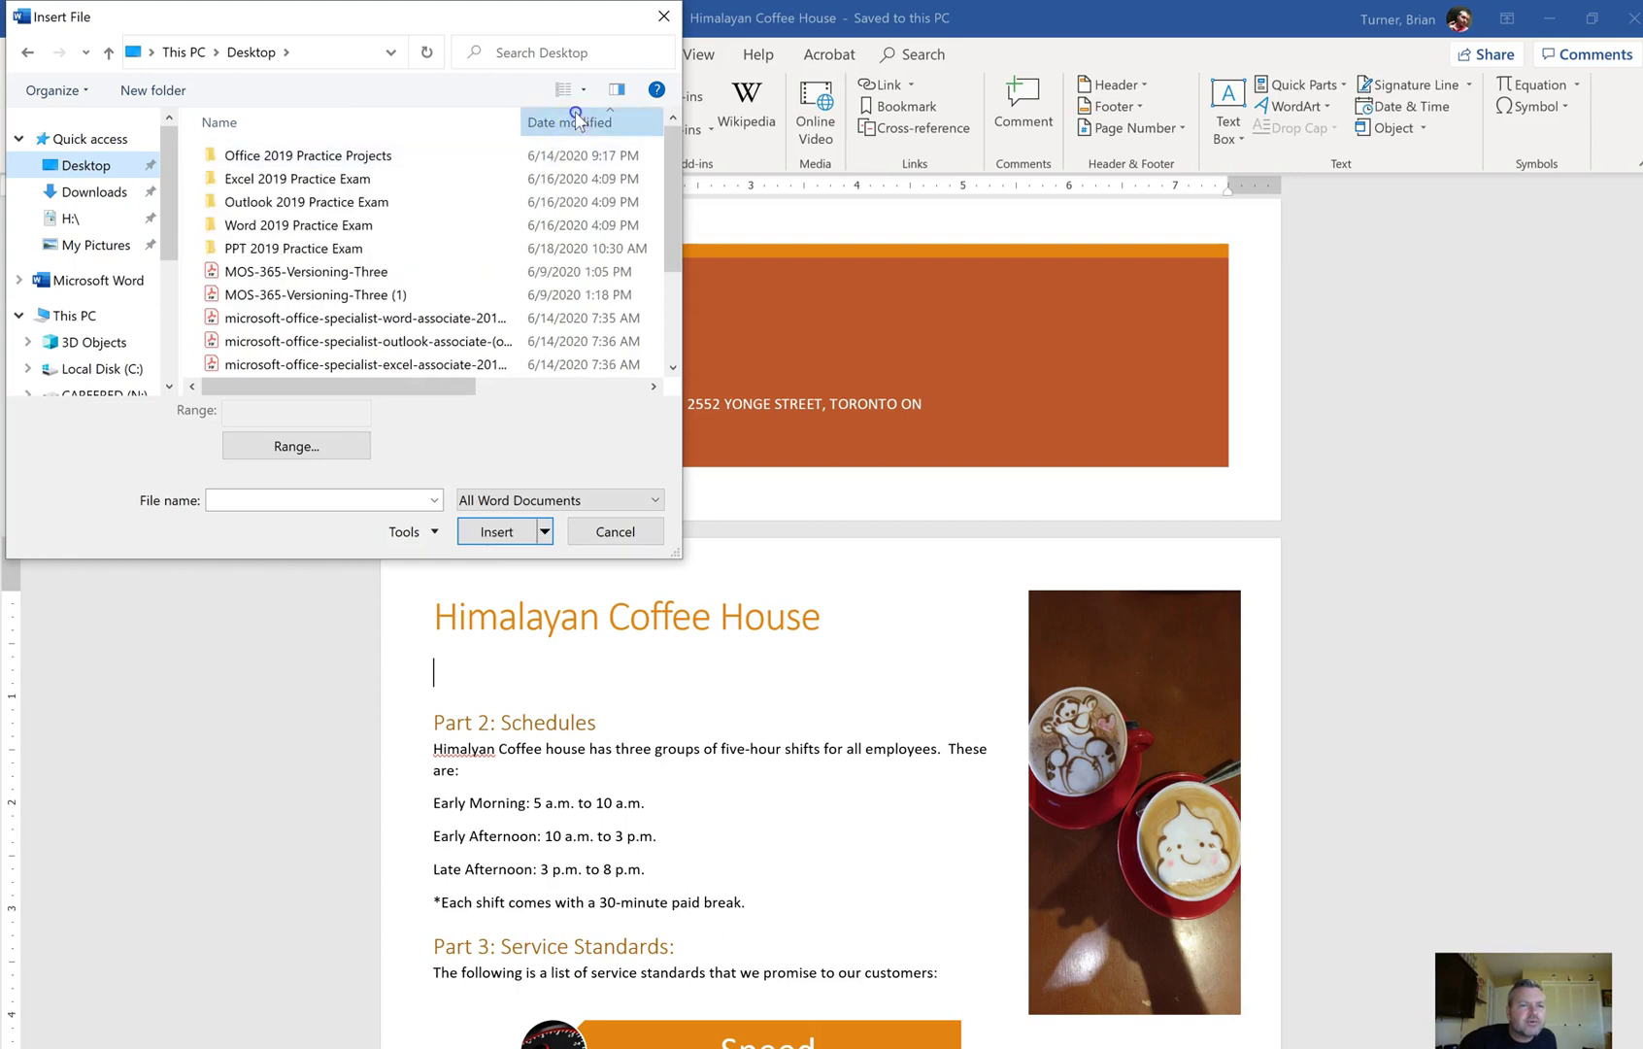
left_click(577, 119)
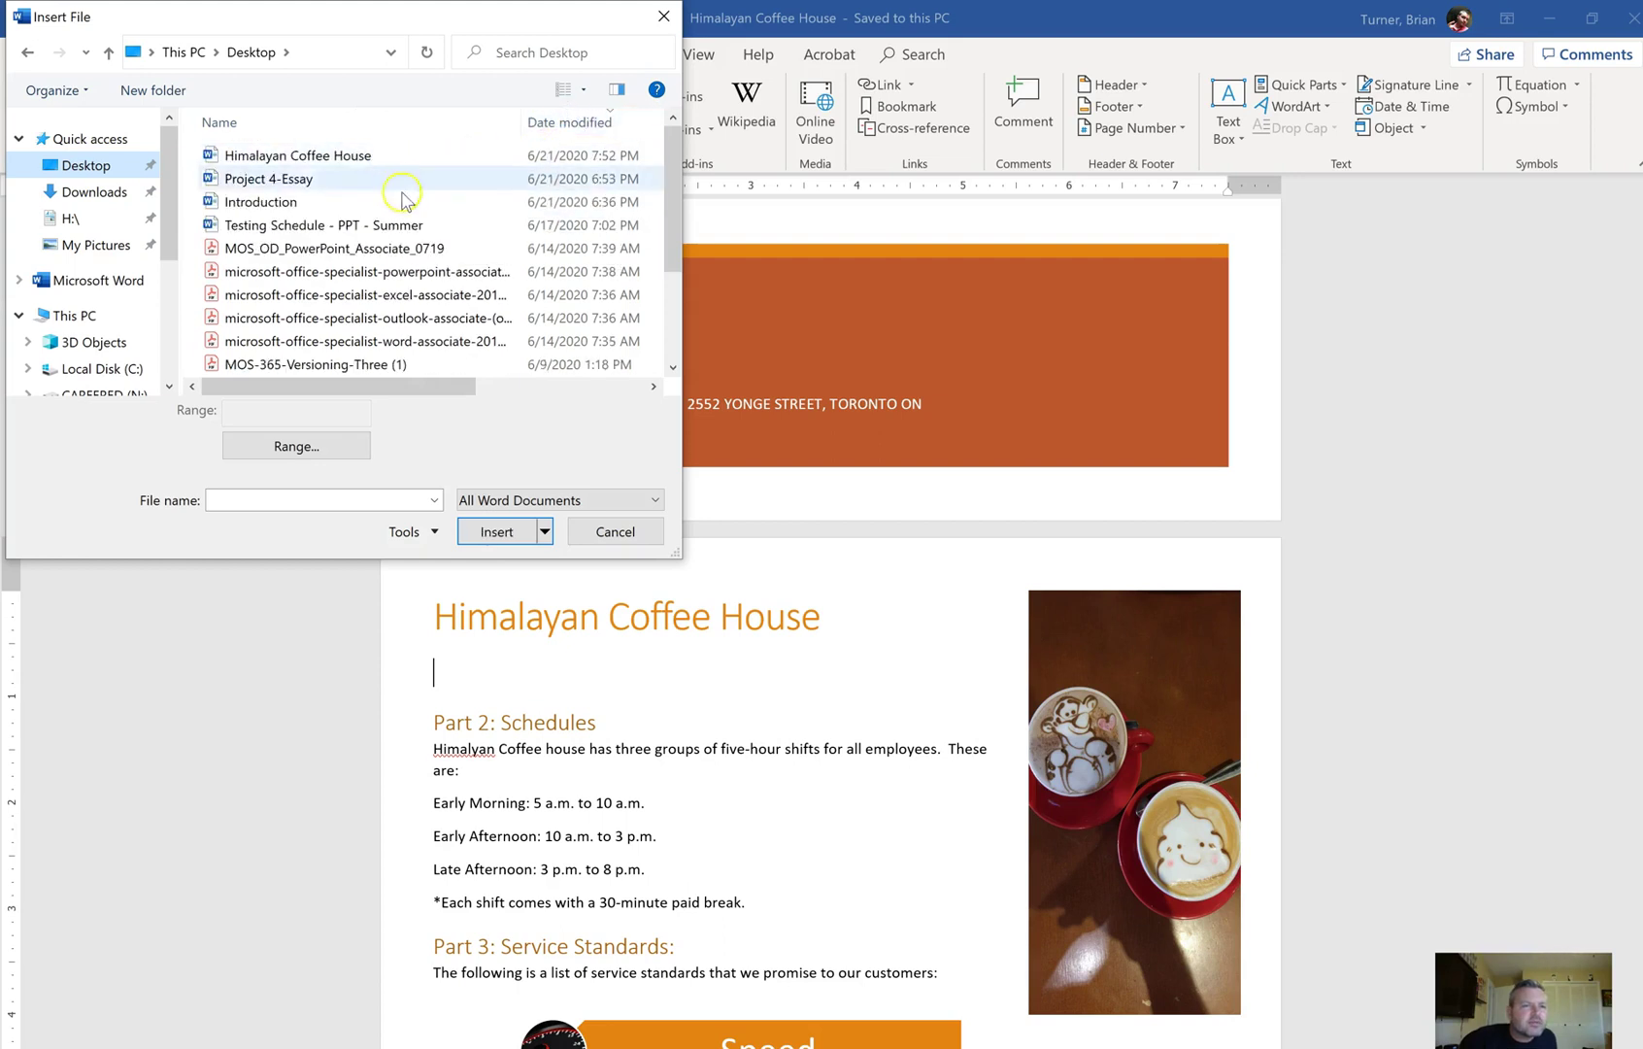
left_click_drag(671, 256, 660, 184)
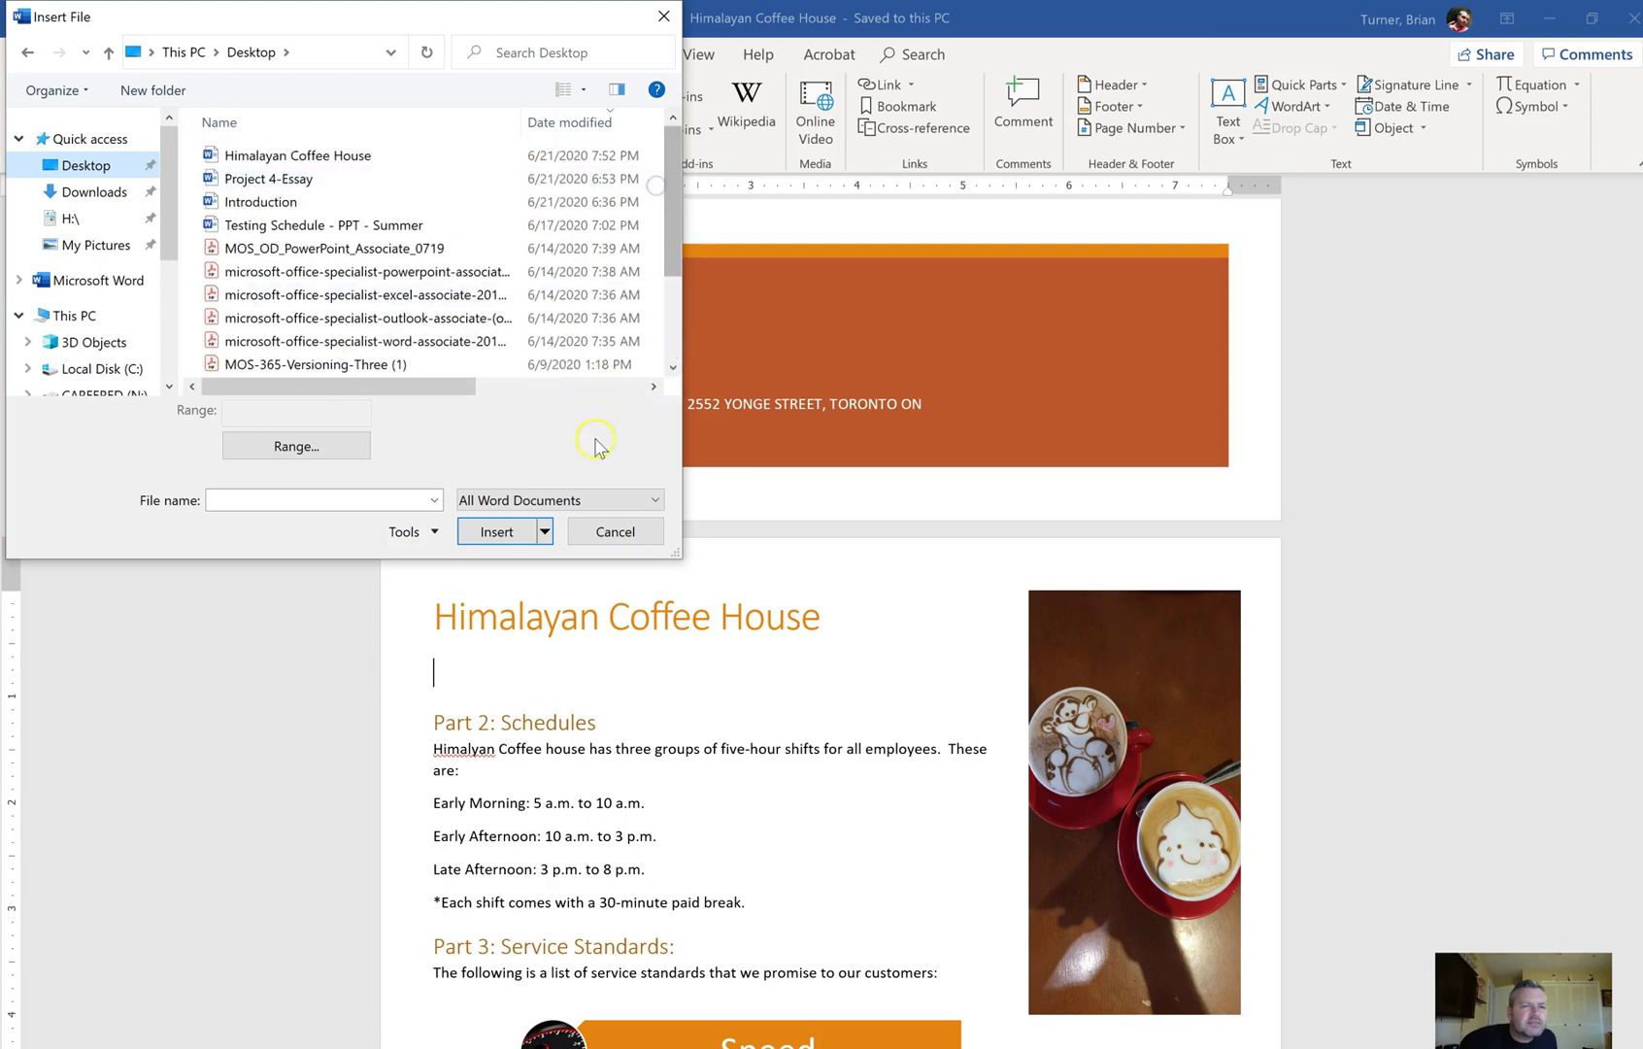
Show all file types, try inserting the OneDrive_1_6-21-2020 download, and dismiss the resulting errors.
left_click(597, 499)
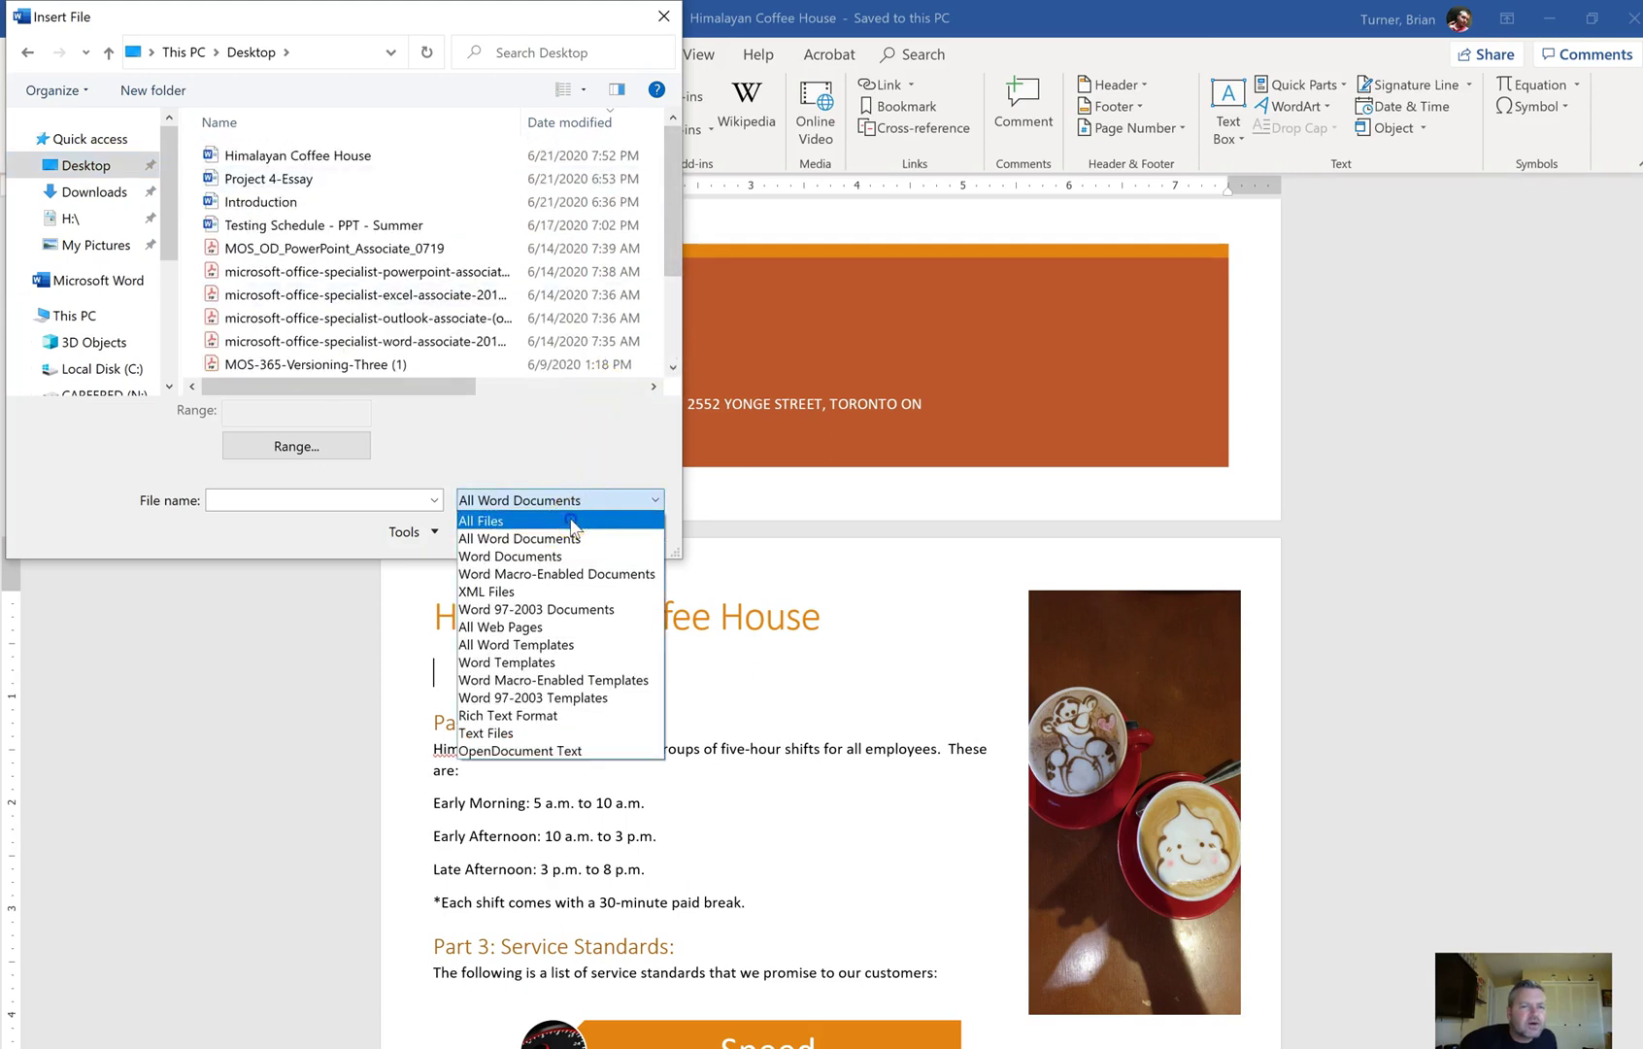
left_click(571, 523)
left_click(355, 158)
double_click(355, 157)
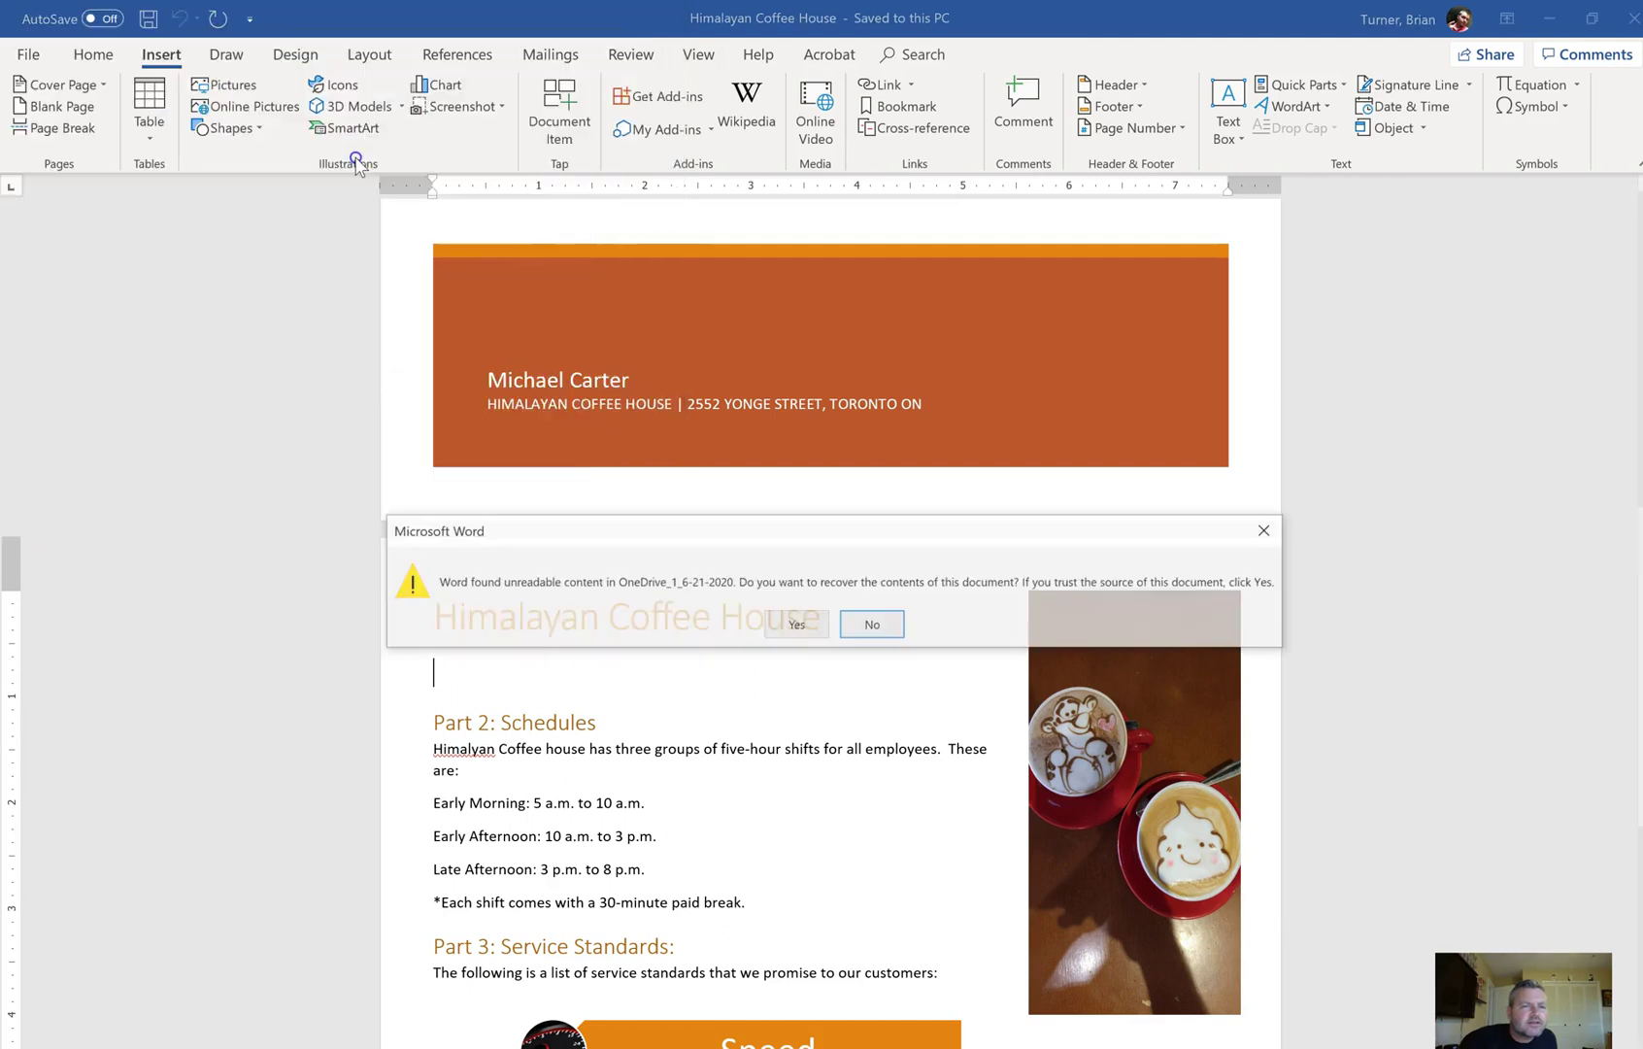
left_click(795, 628)
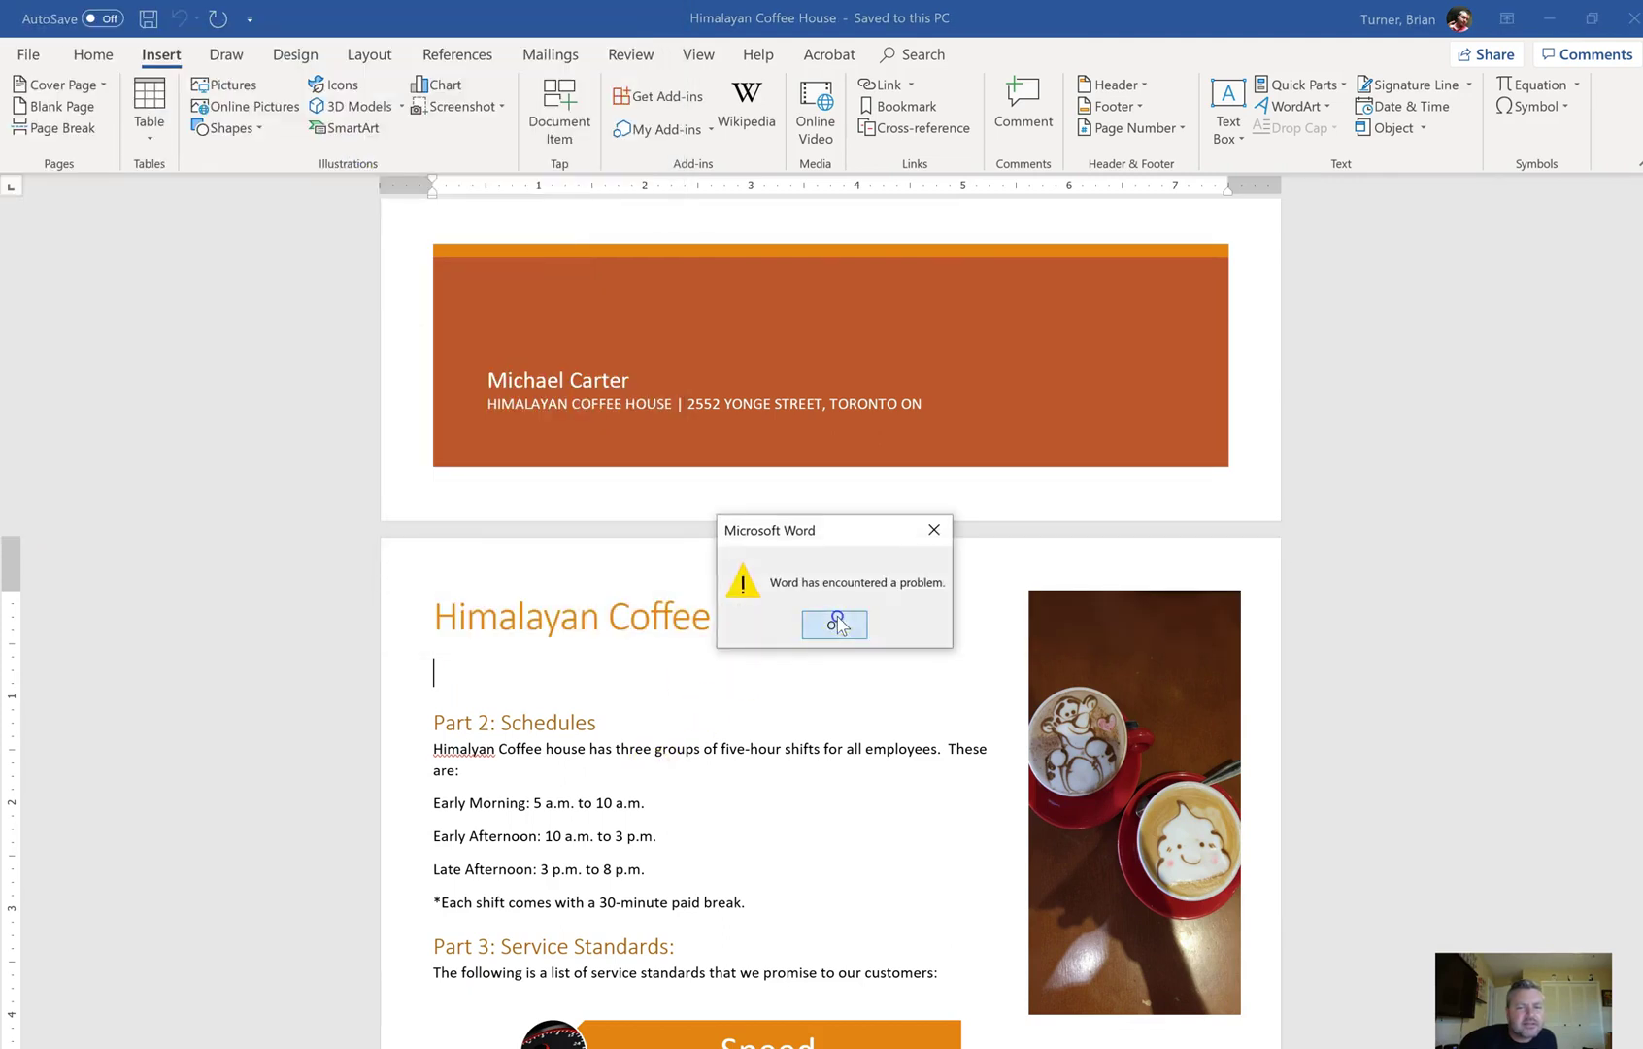
left_click(835, 622)
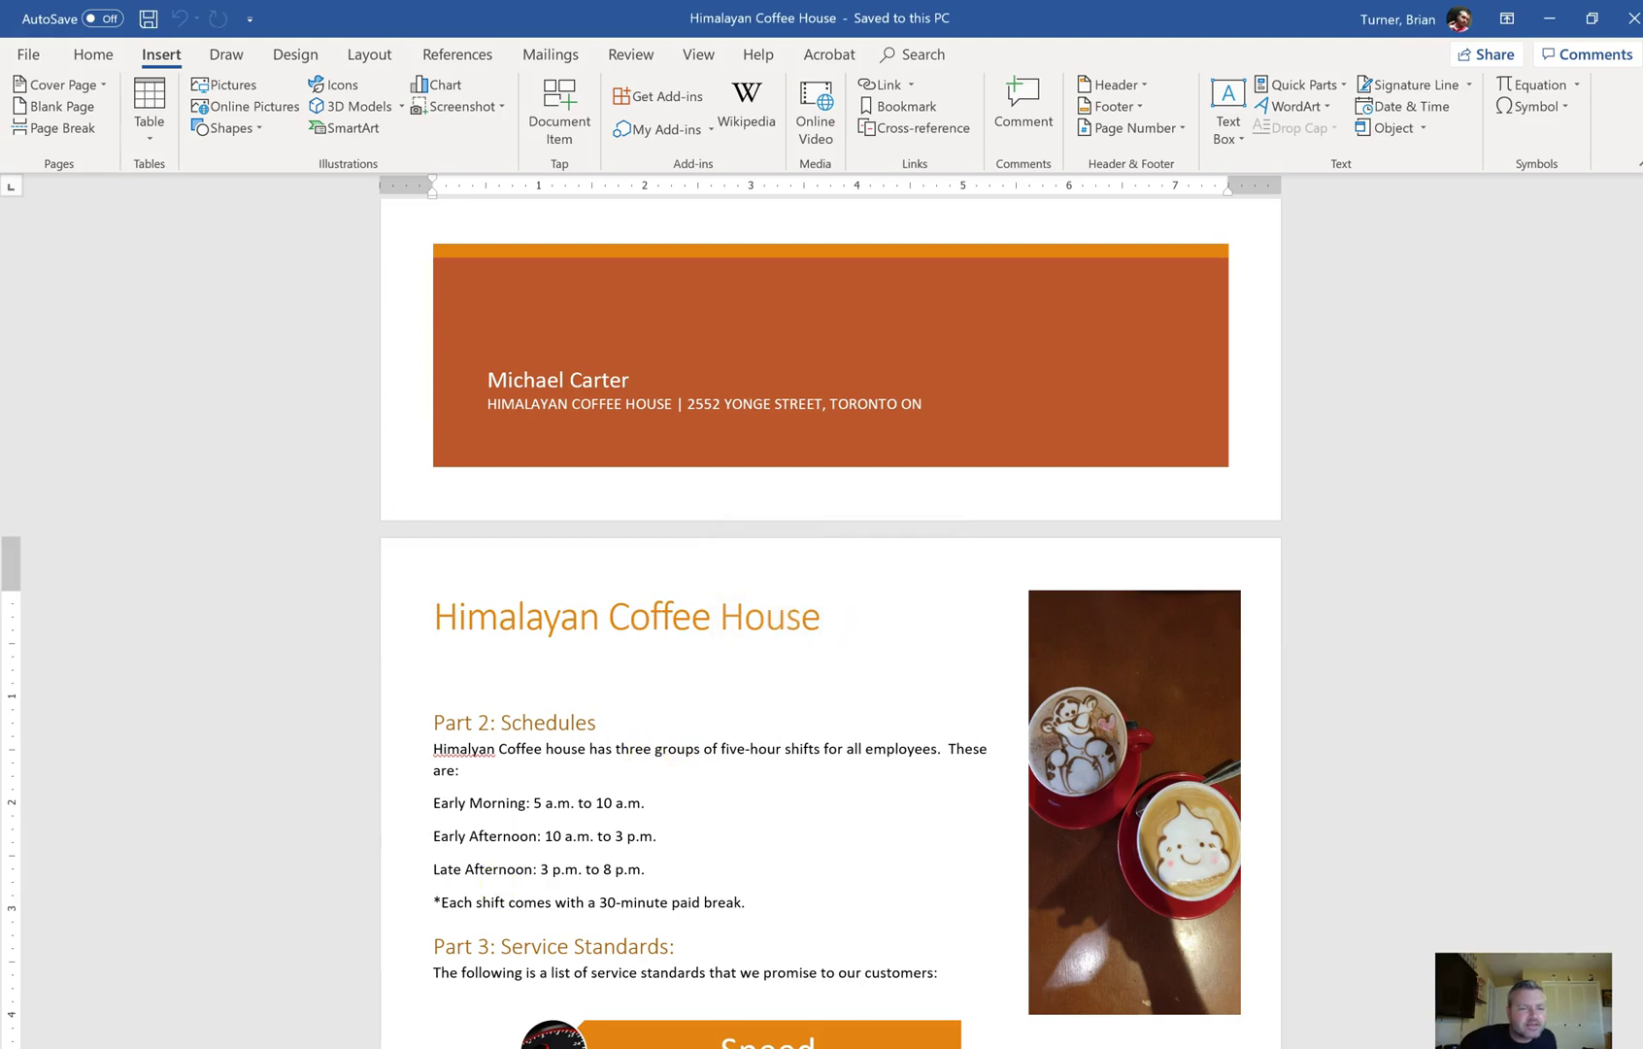
Switch back to the Himalayan Coffee House document in Word.
key("alt+Tab")
mouse_move(524, 862)
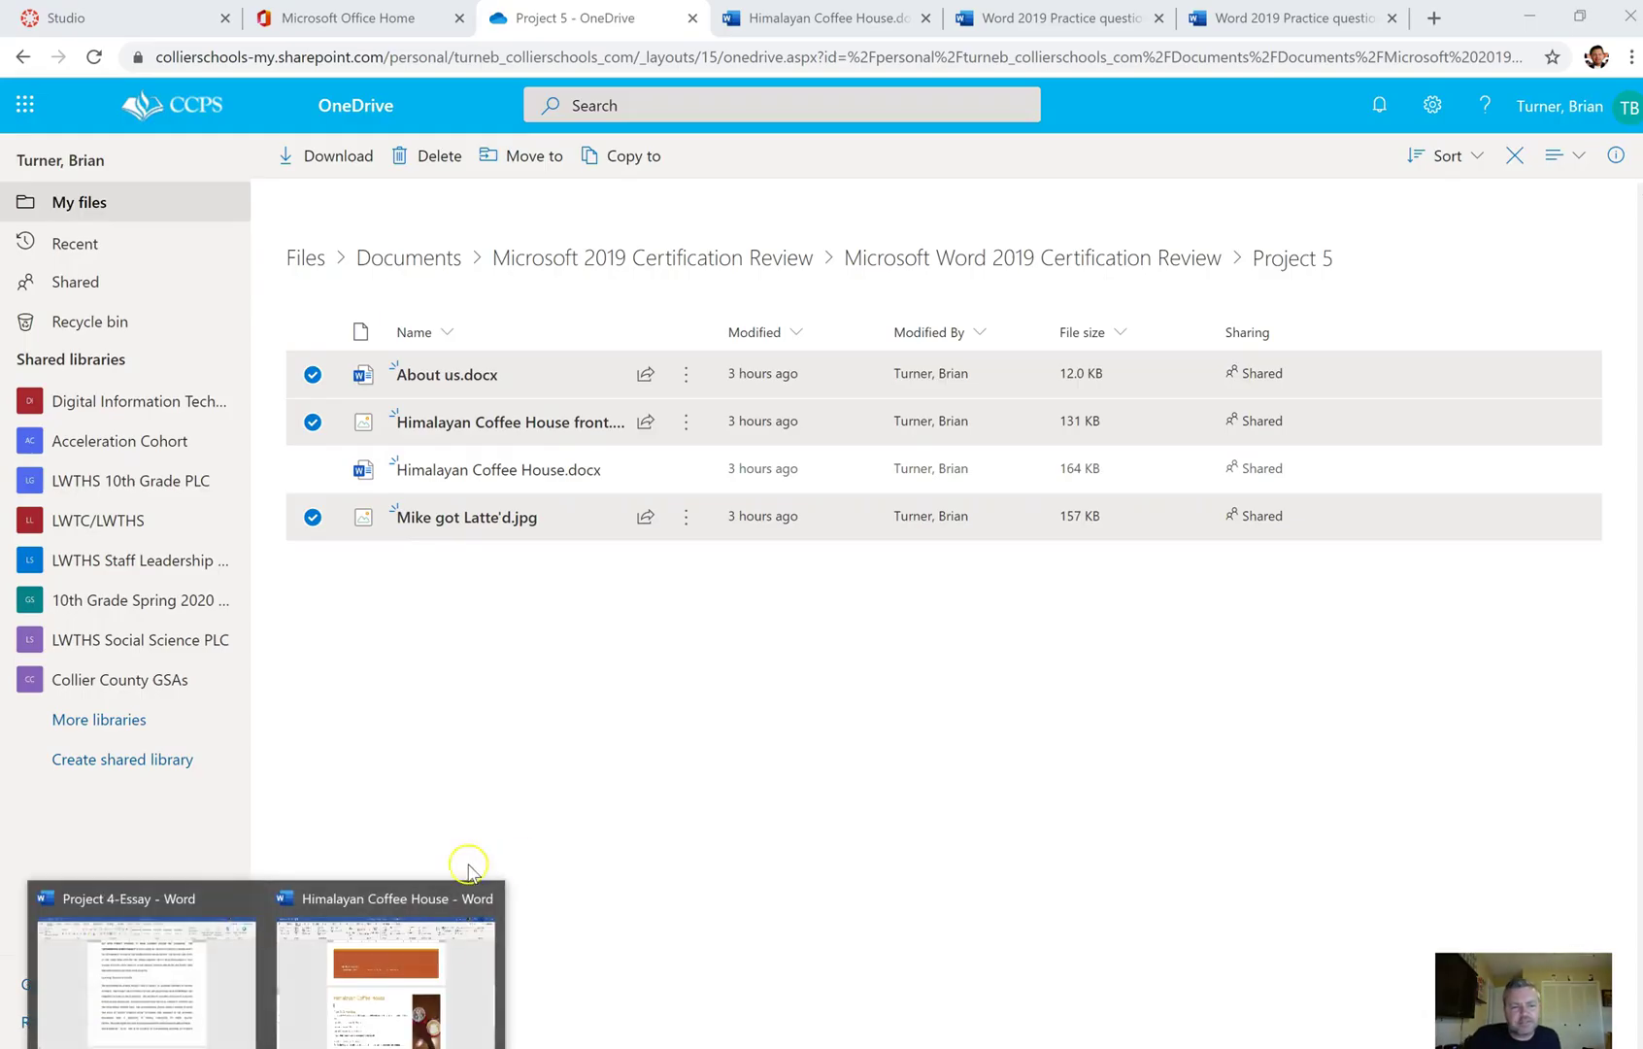
left_click(398, 956)
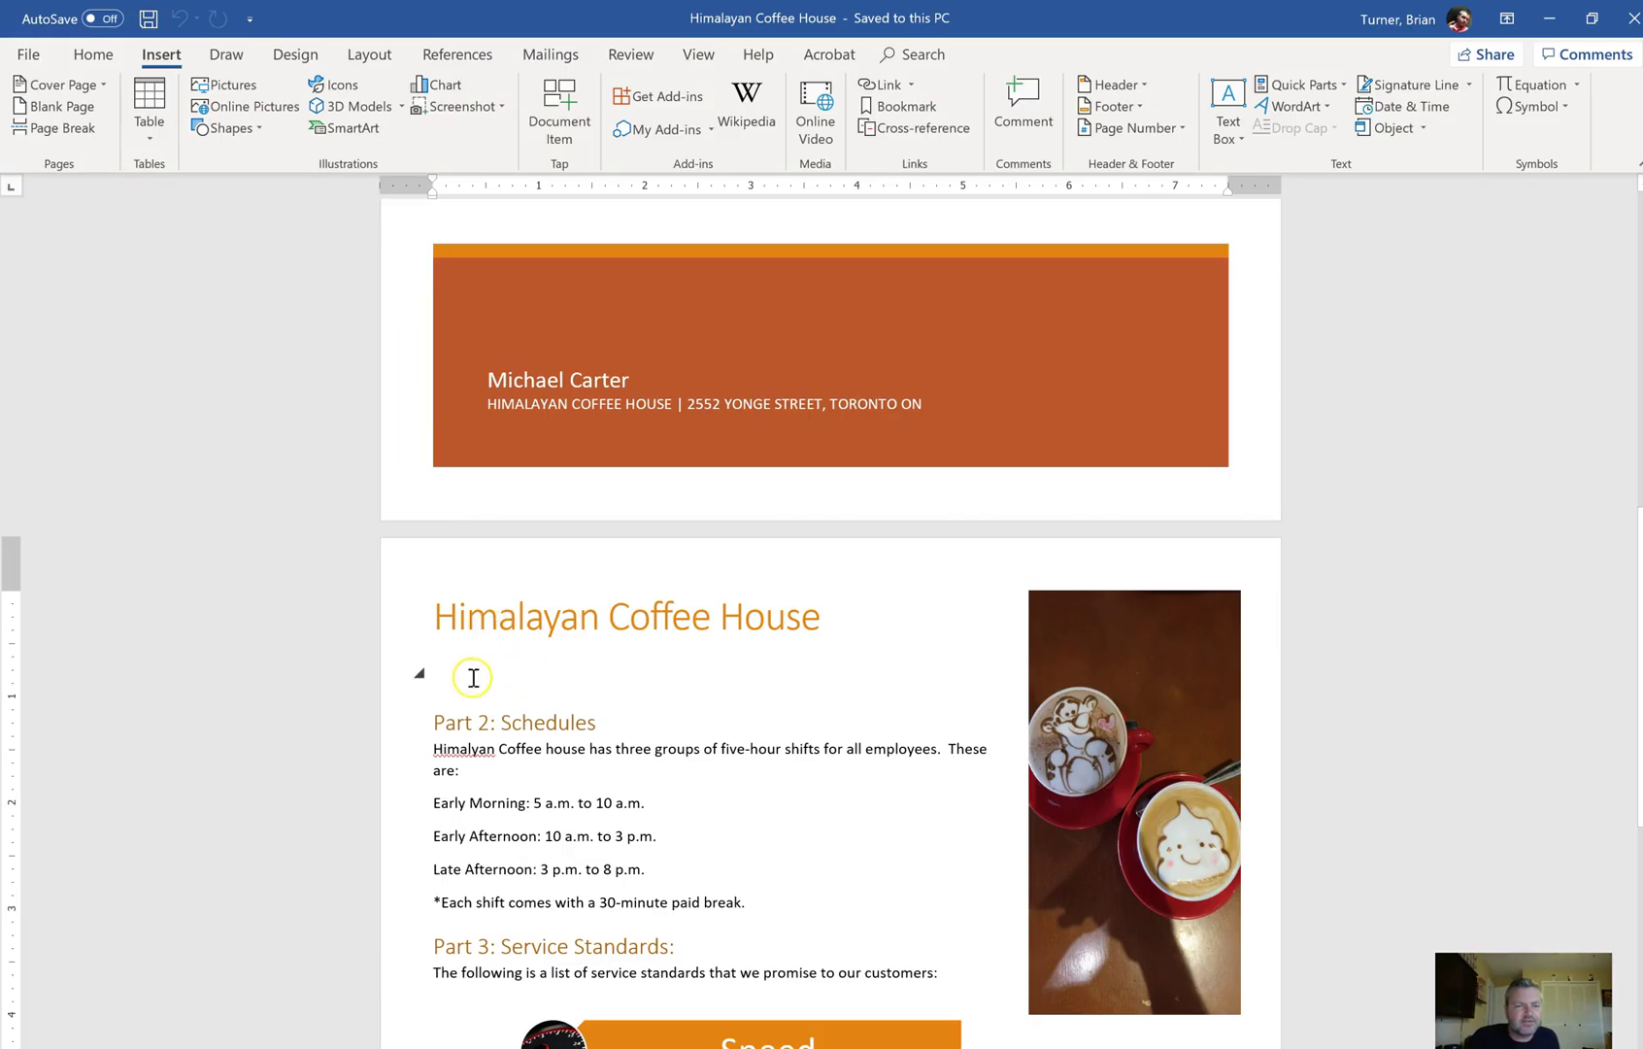
Insert the About us file's text from the Desktop under the title and delete the extra blank line.
left_click(1423, 128)
left_click(1420, 173)
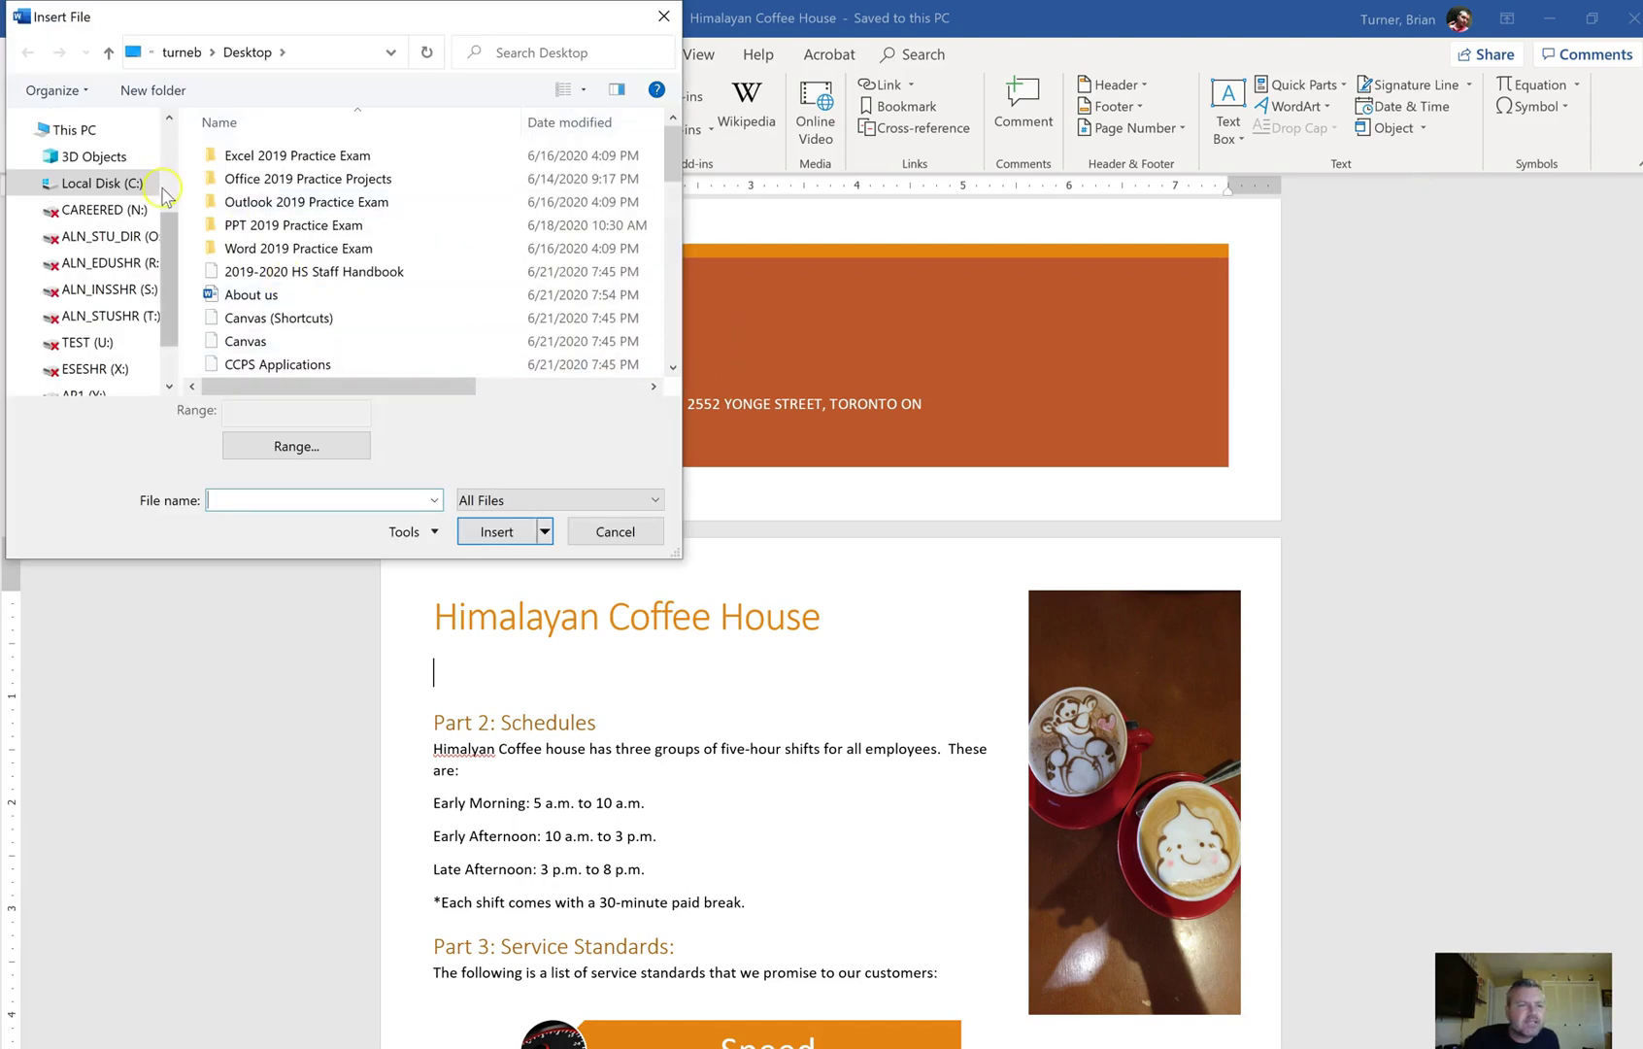
scroll(163, 191, "up", 3)
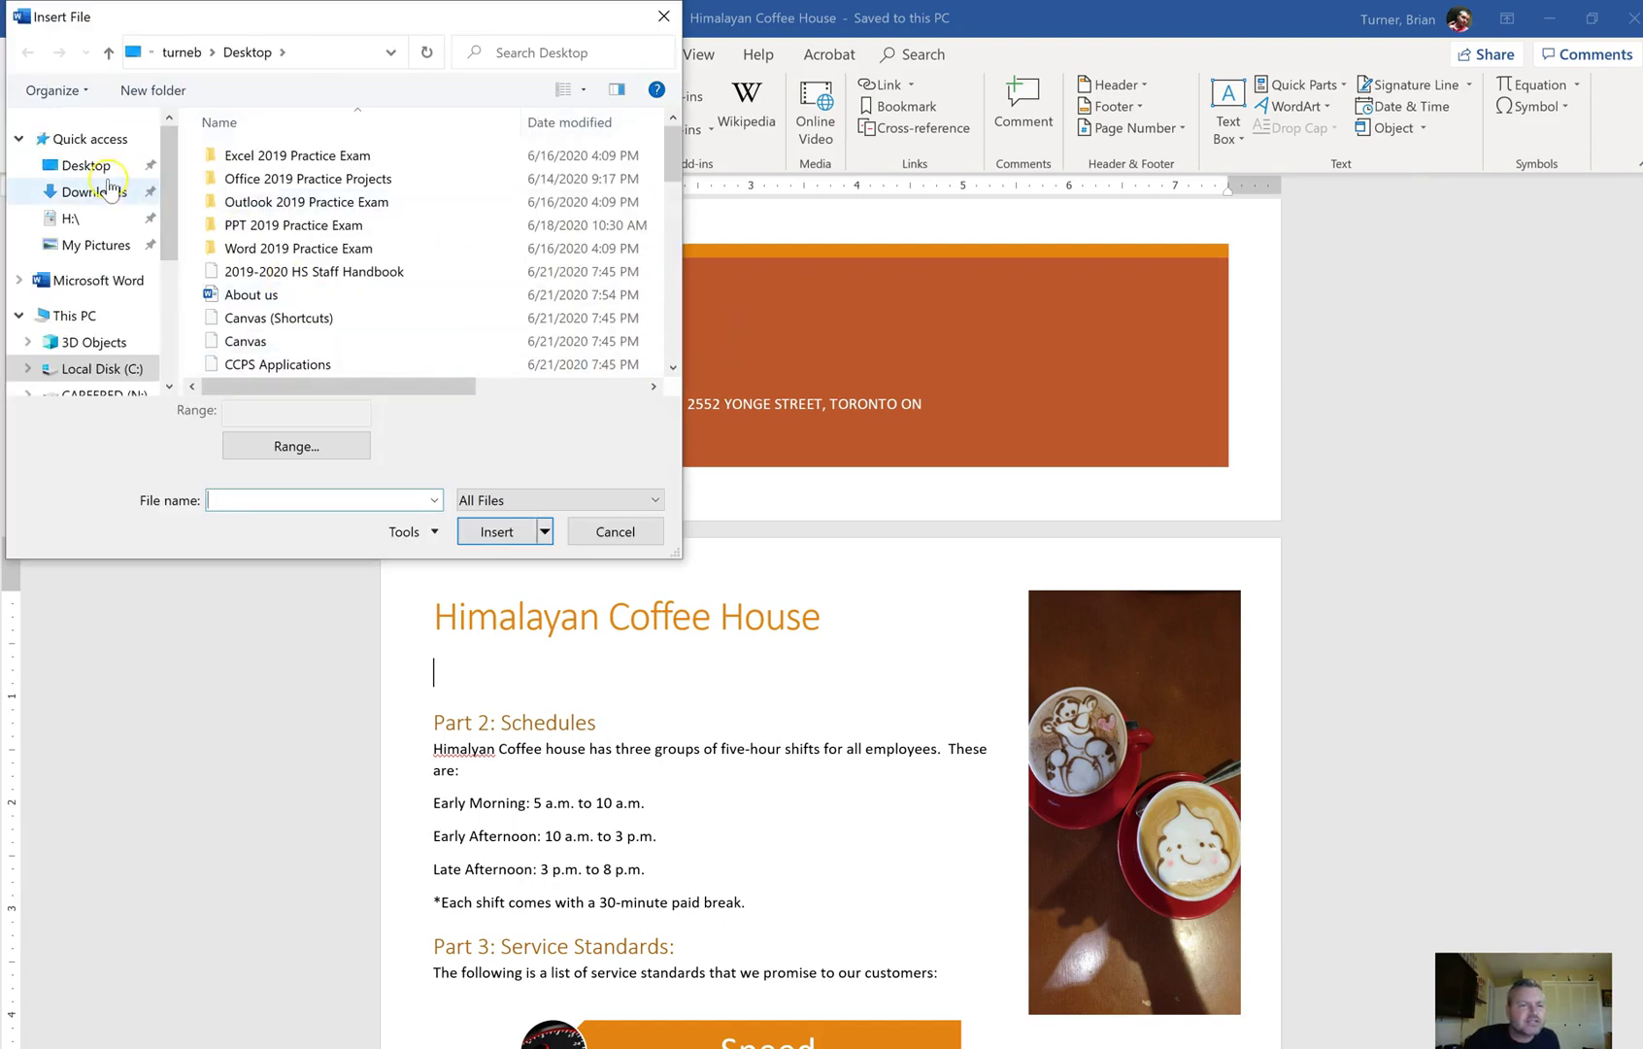
left_click(92, 165)
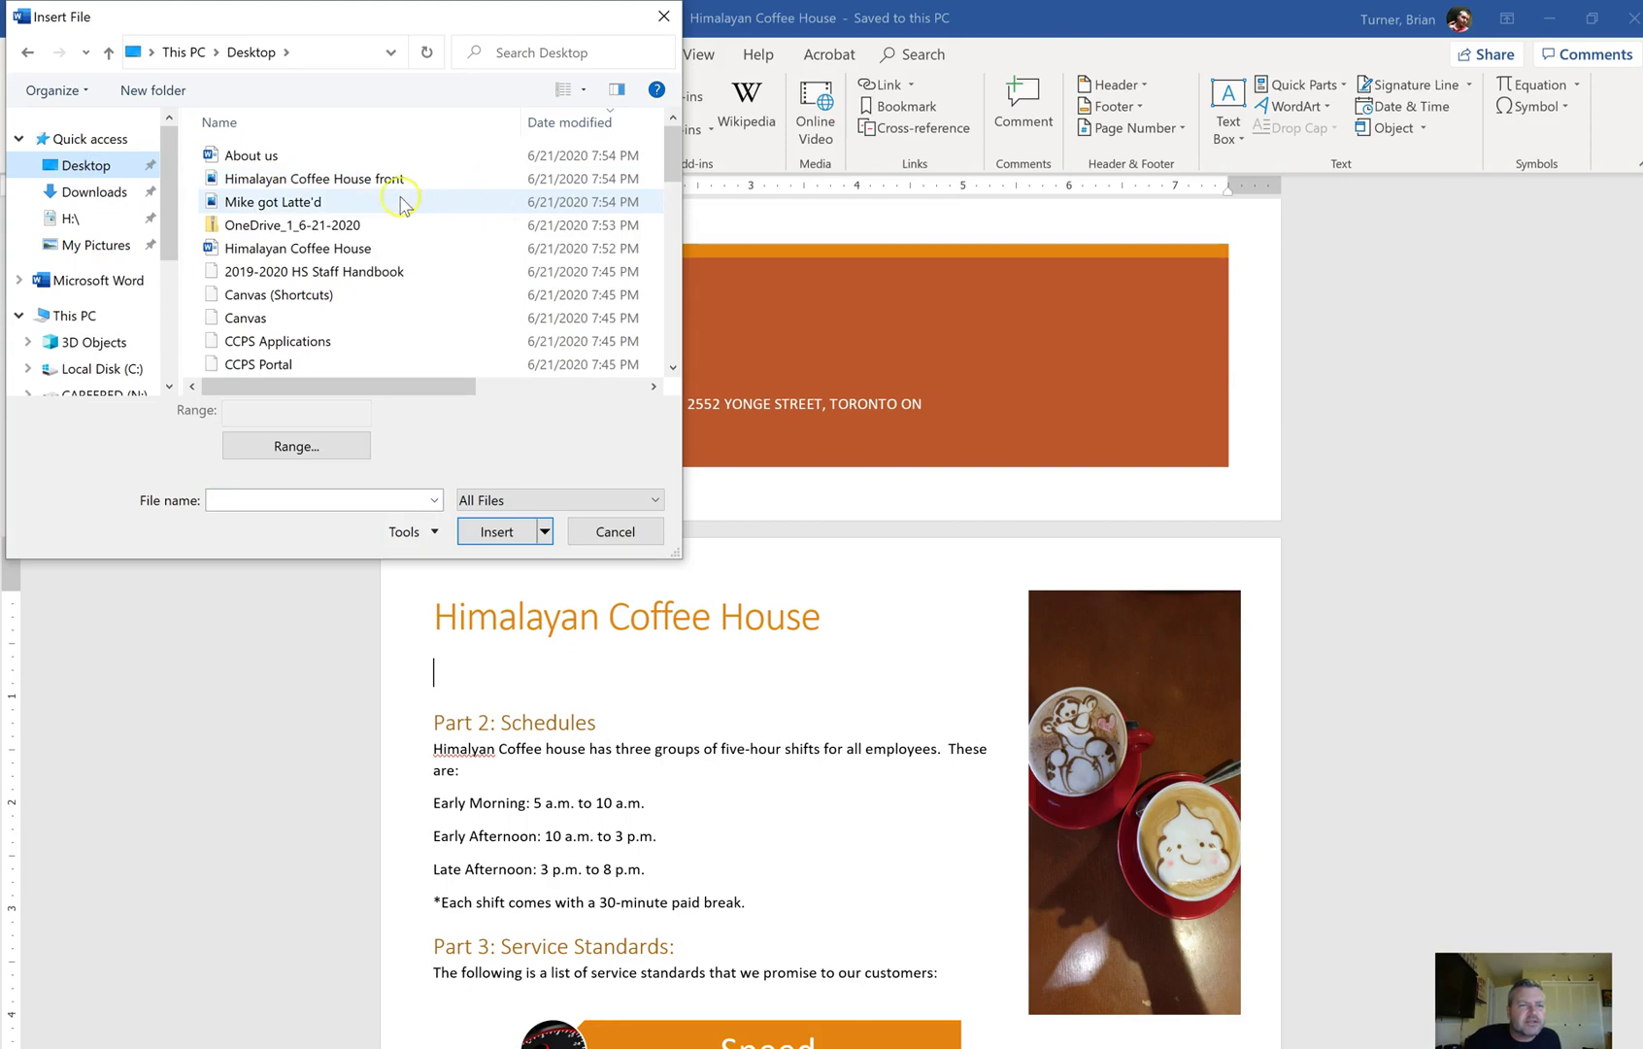
left_click(559, 121)
left_click(558, 121)
left_click(678, 165)
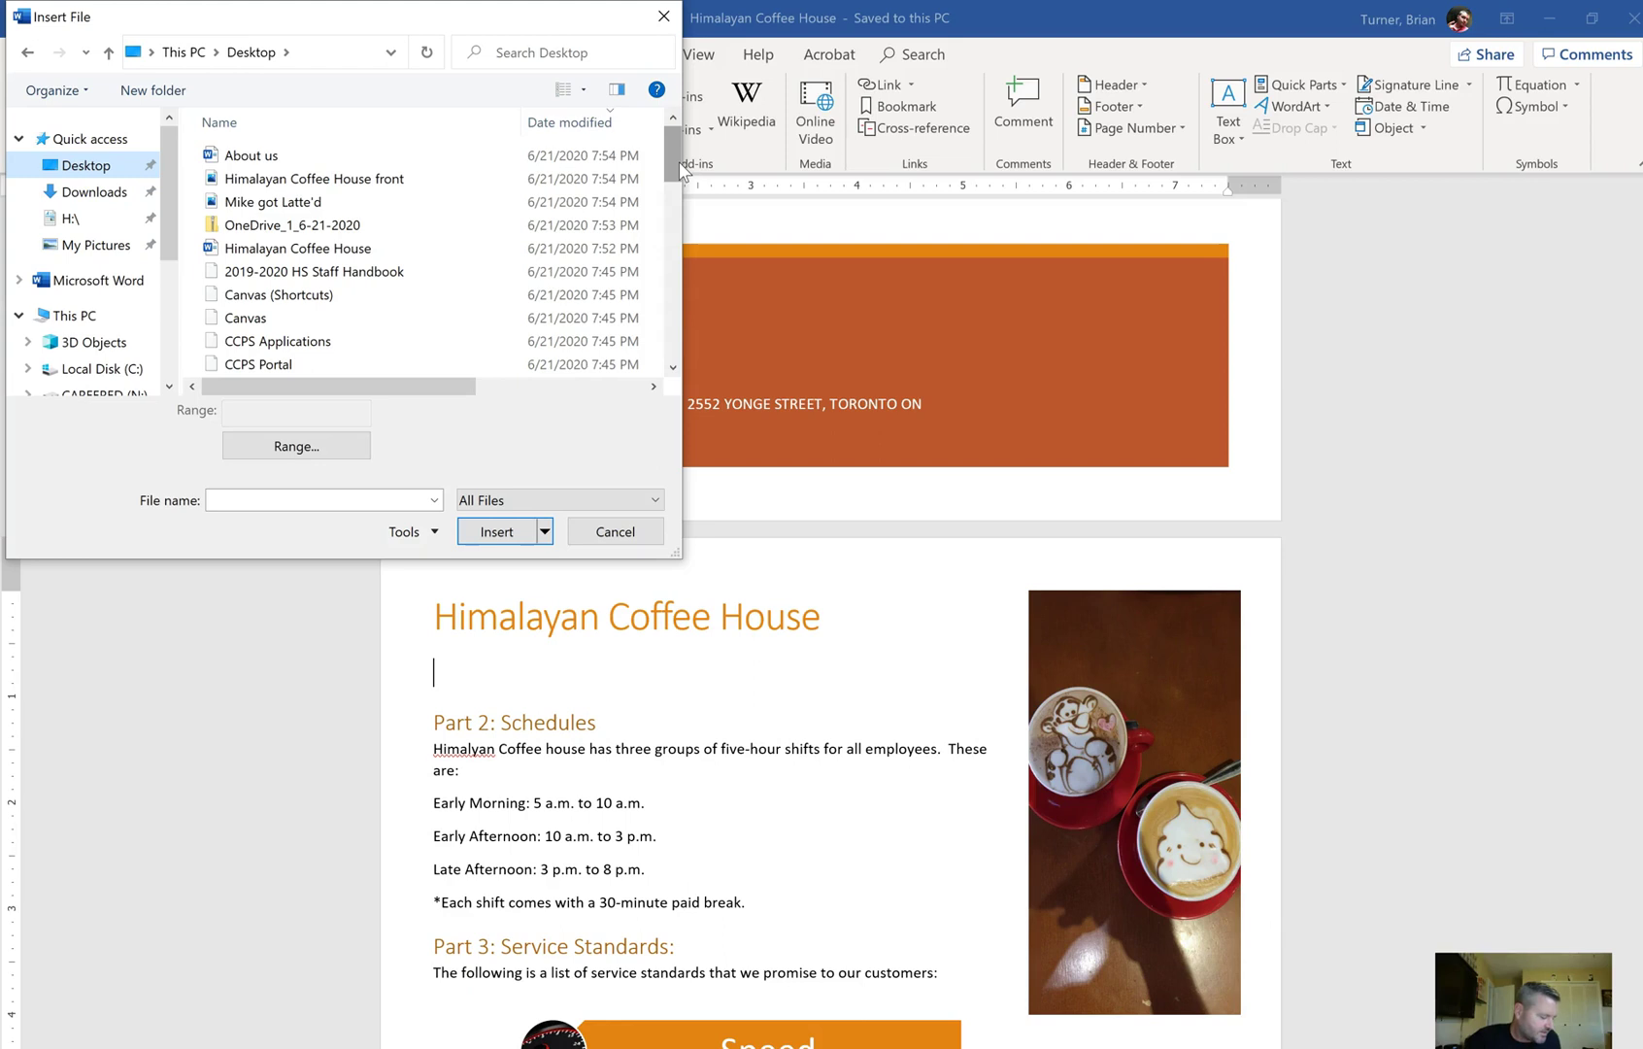
double_click(456, 157)
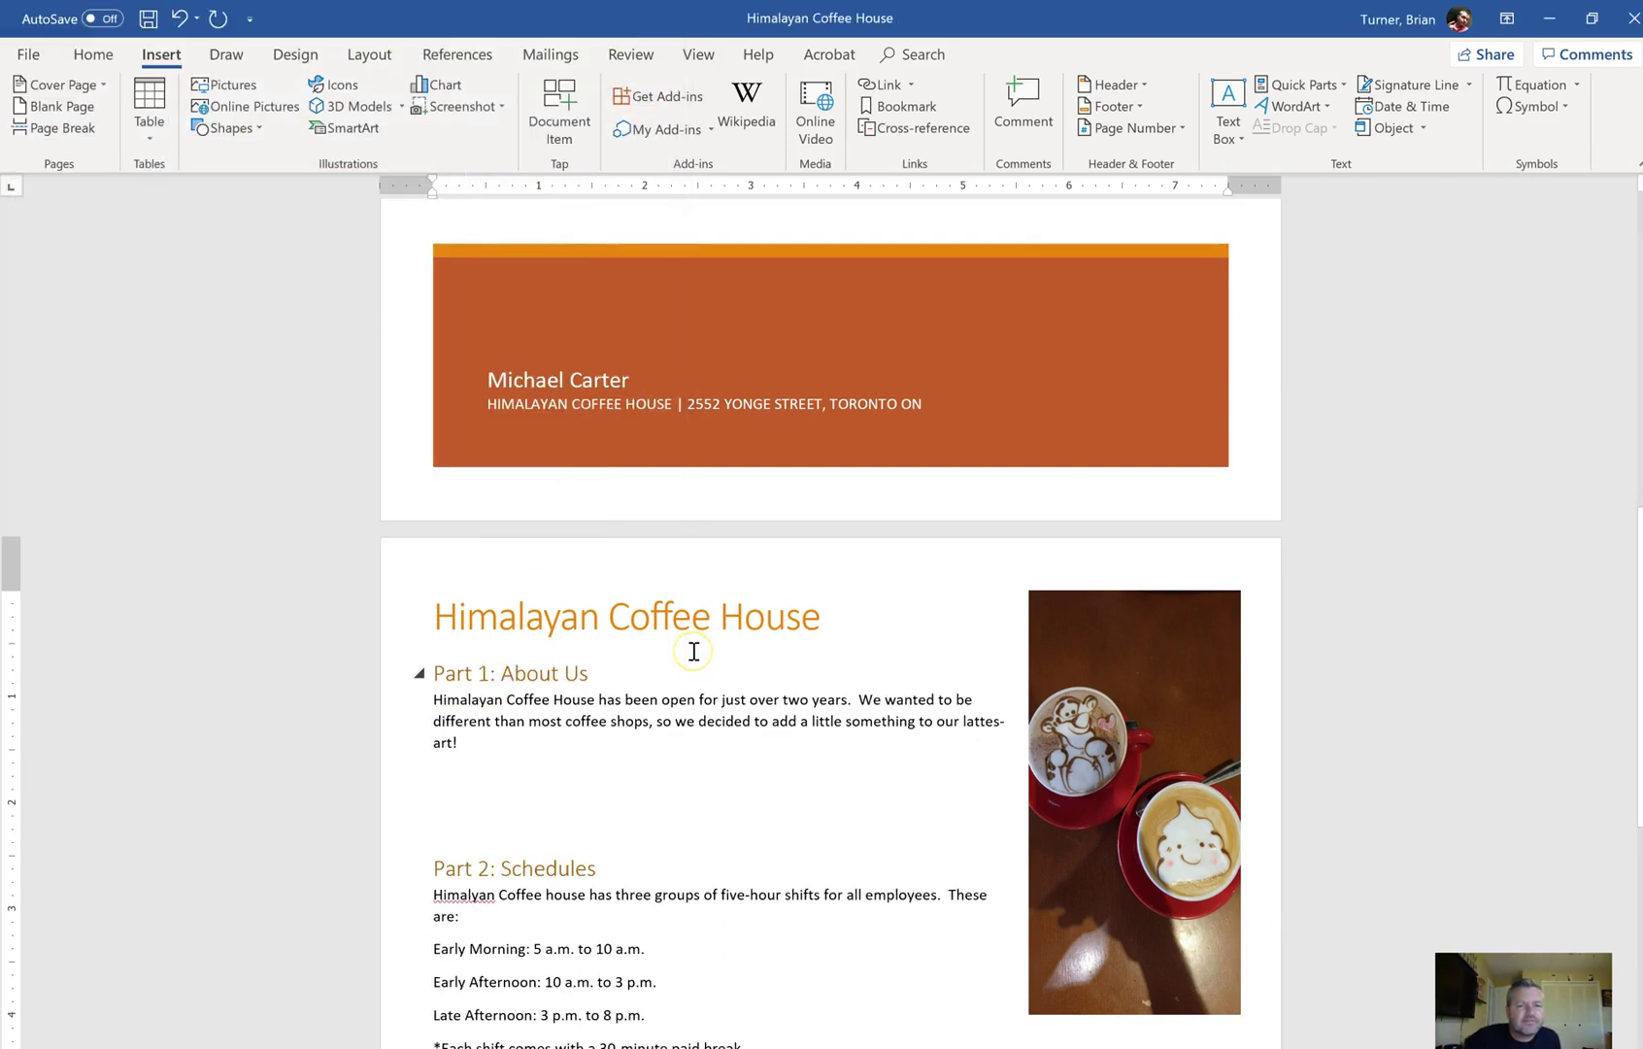
key("BackSpace")
key("BackSpace")
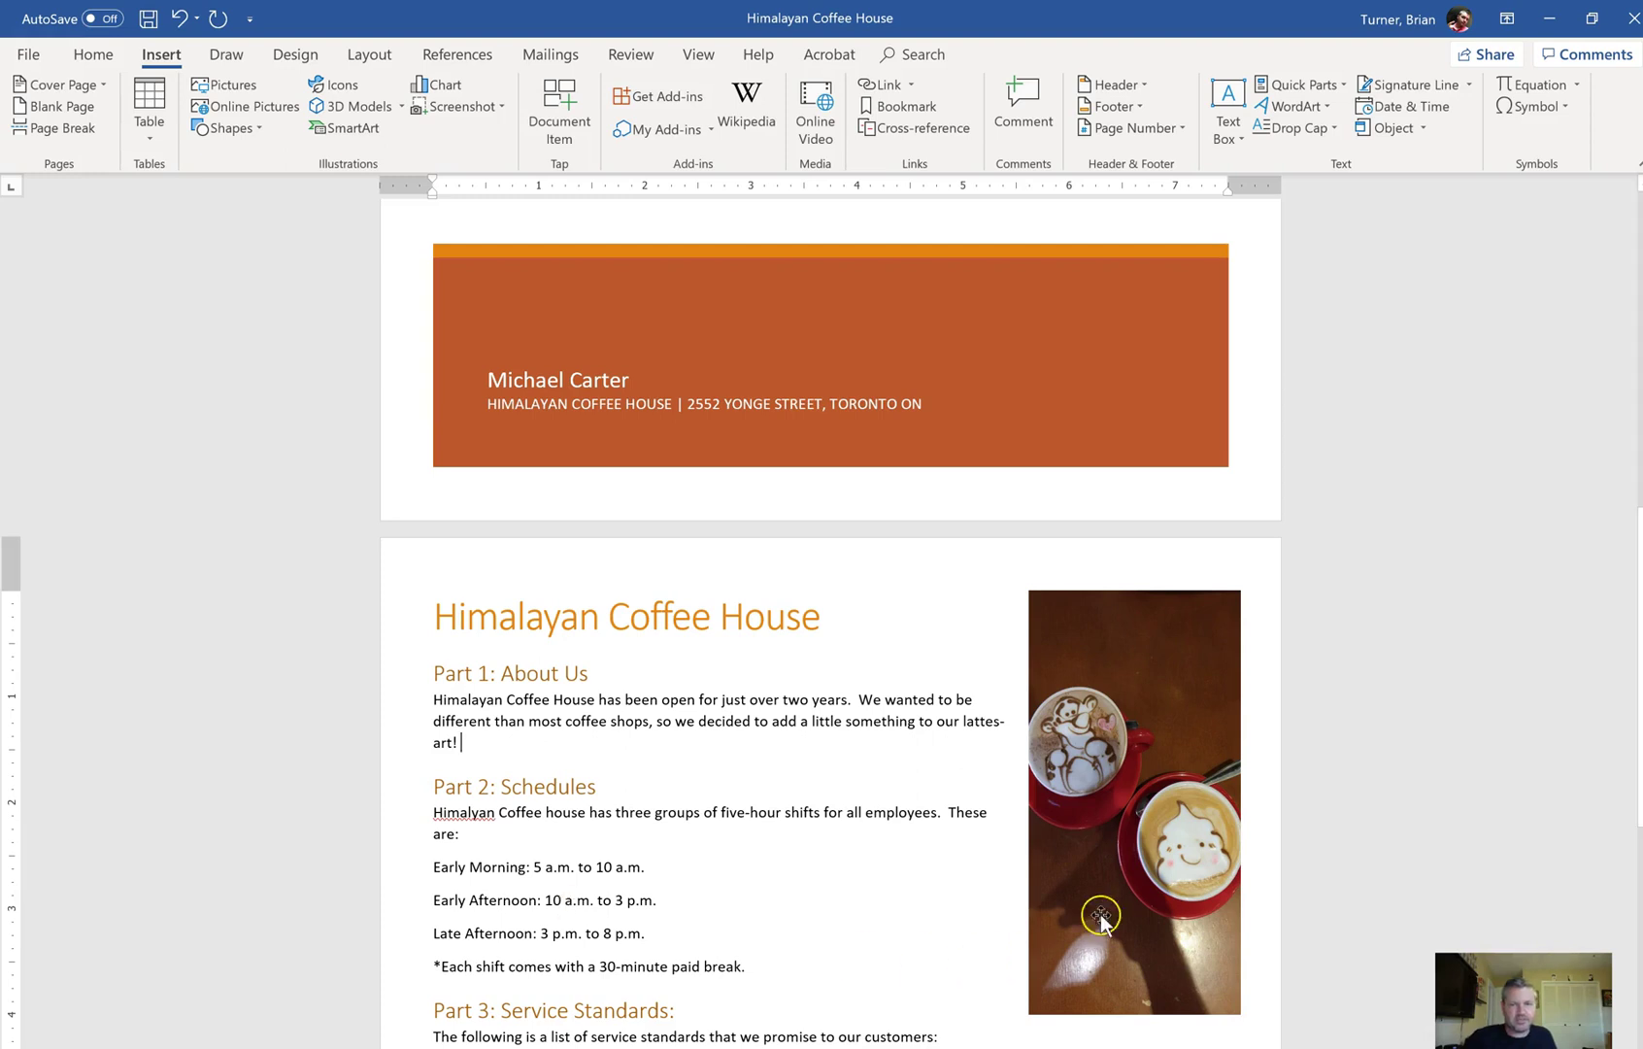
Select the latte art photo and expand the full Picture Styles gallery under Picture Format.
left_click(1124, 789)
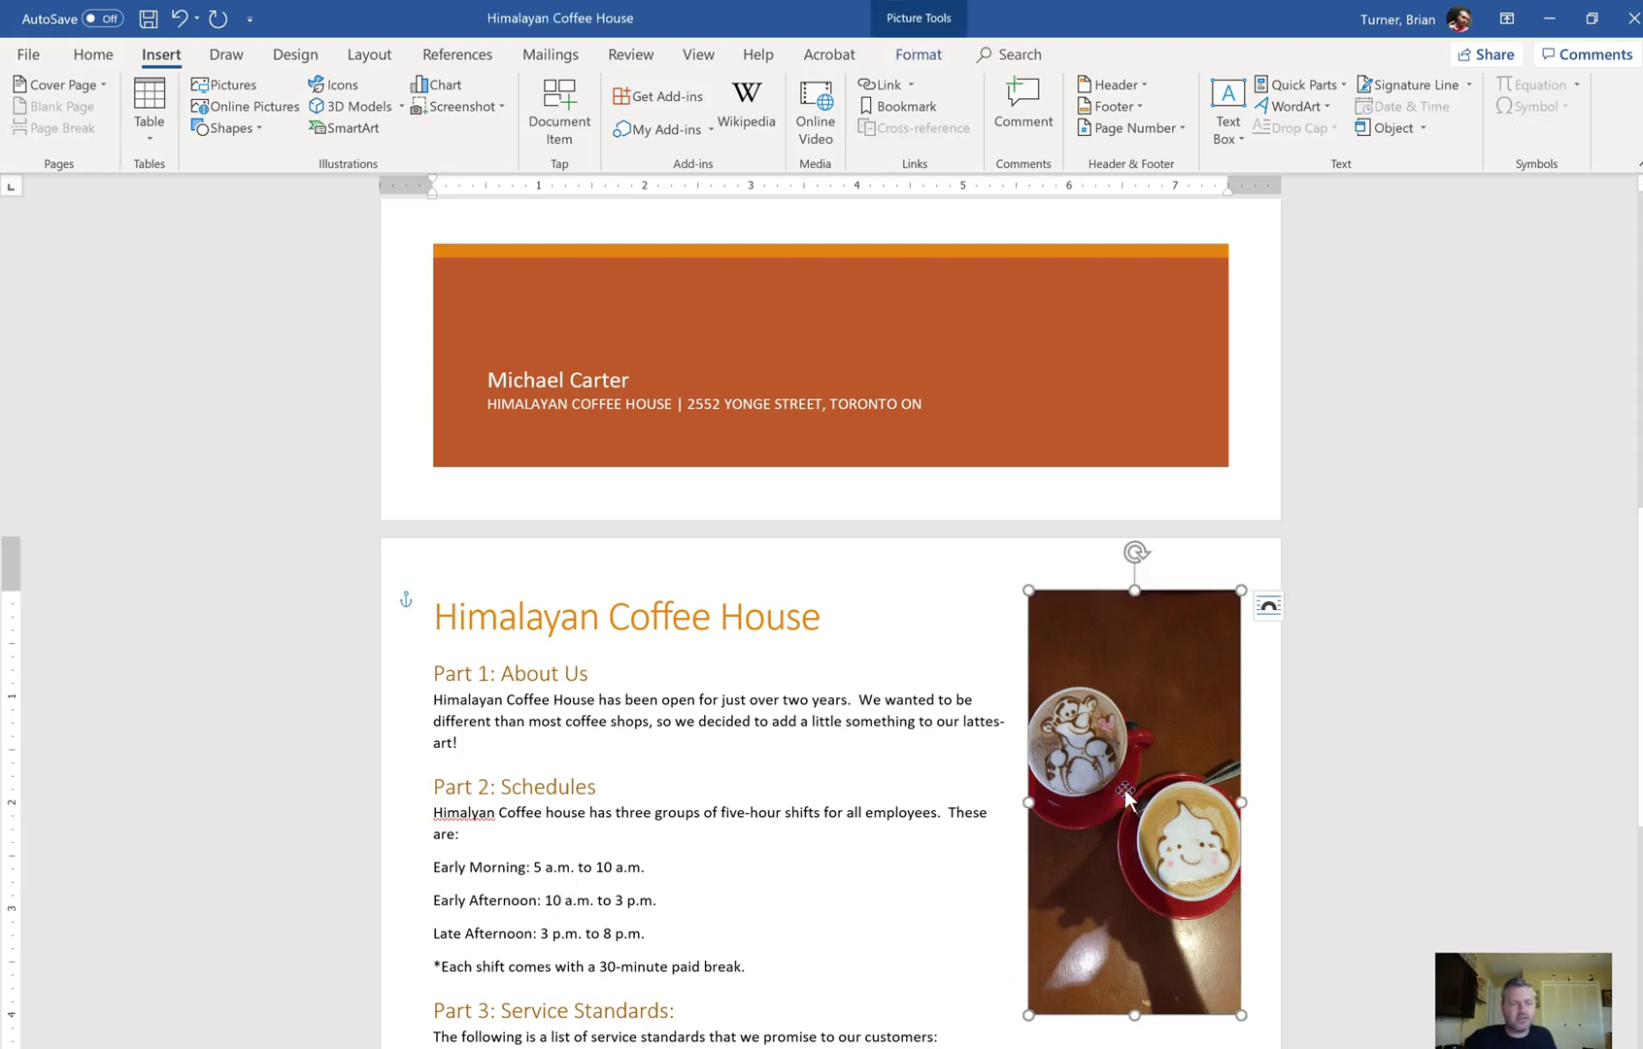
left_click(930, 54)
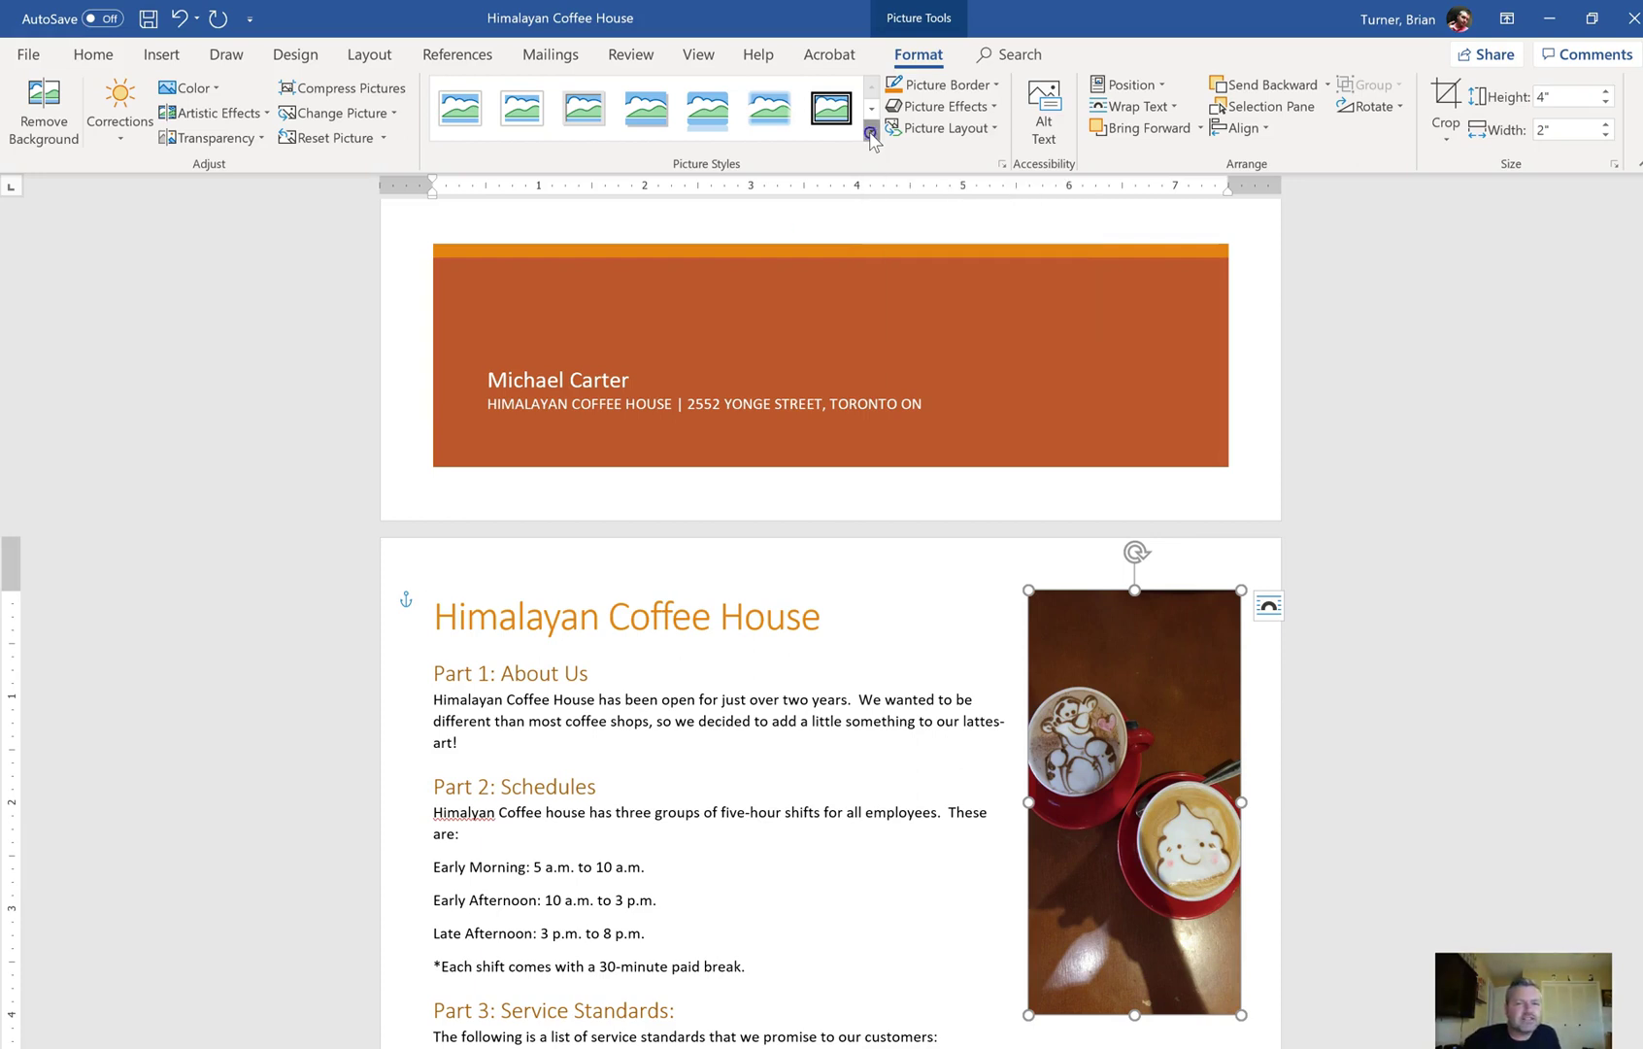
left_click(872, 135)
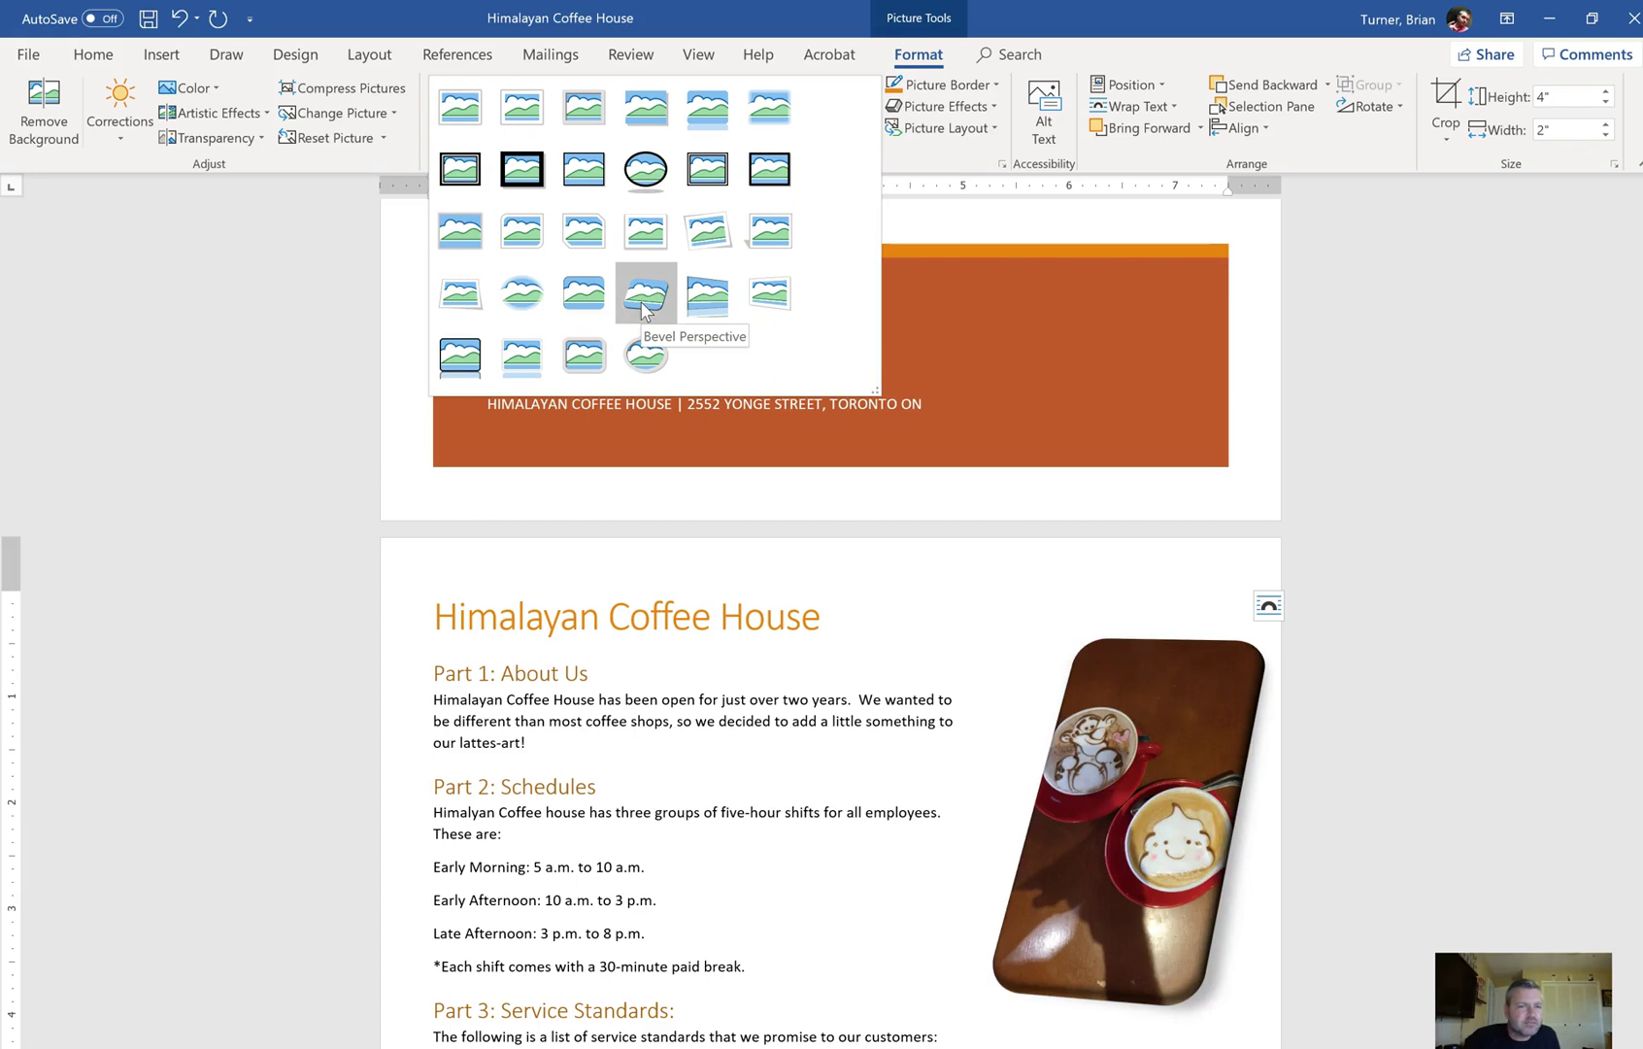
Apply the Convex bevel from Picture Effects to the latte art photo.
left_click(981, 160)
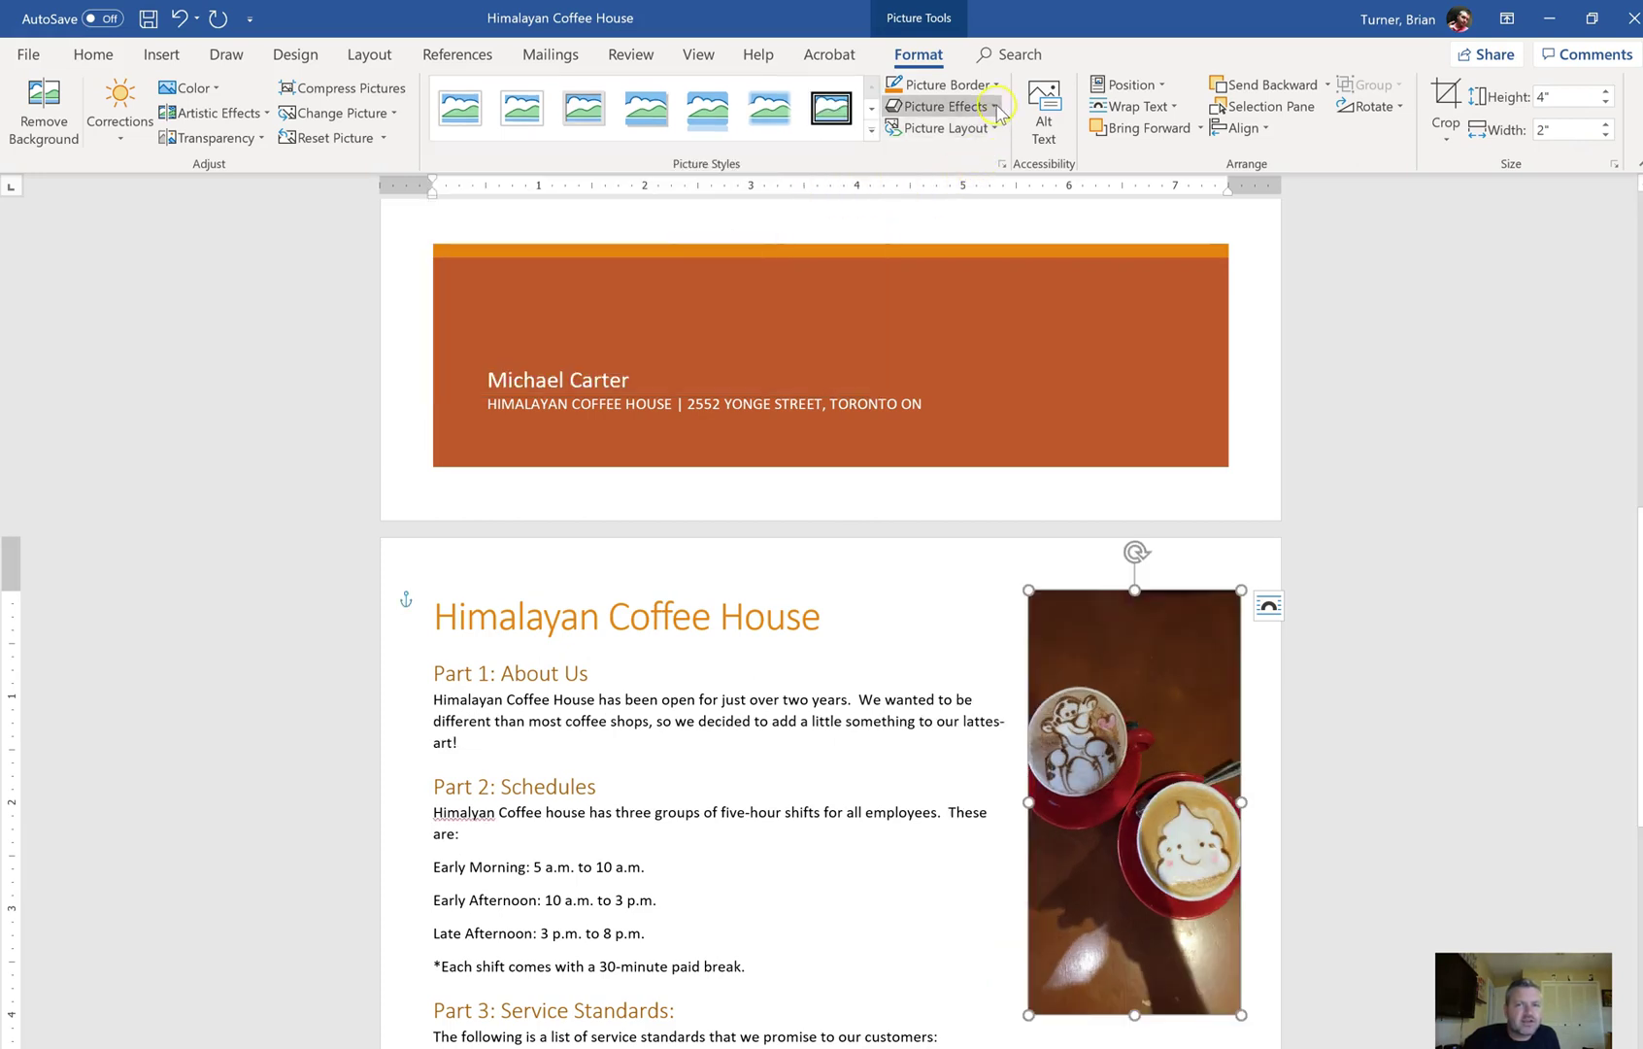
left_click(944, 106)
mouse_move(977, 366)
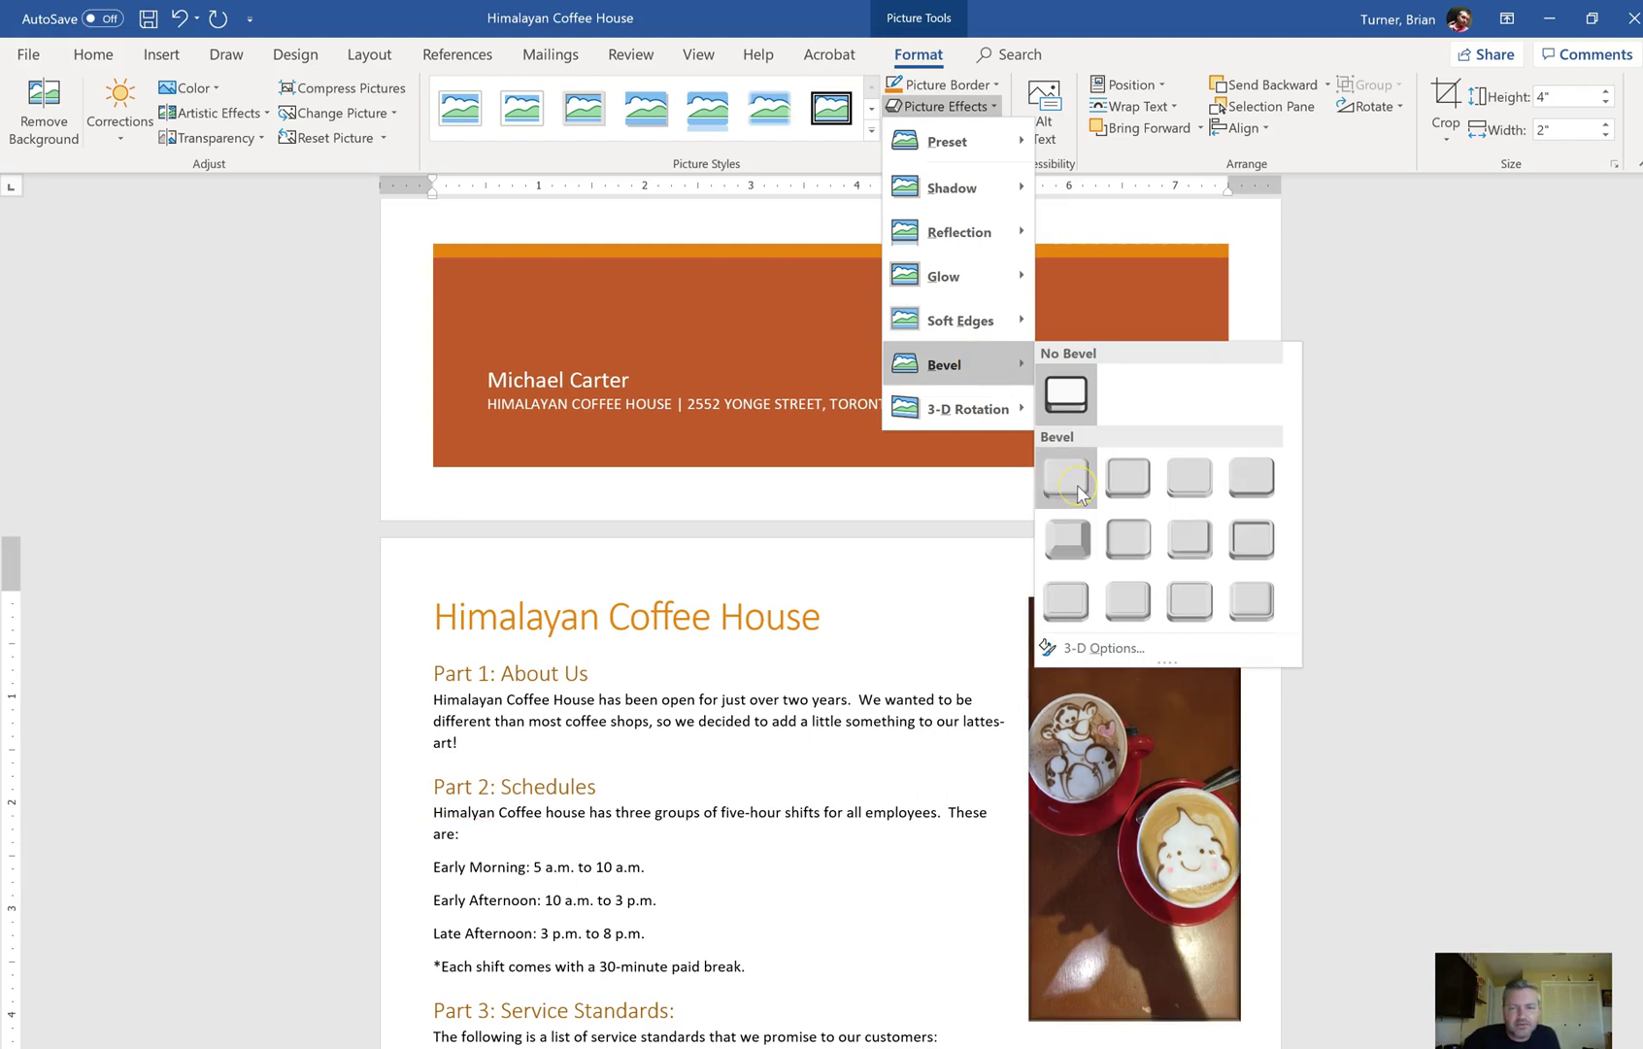
left_click(1129, 559)
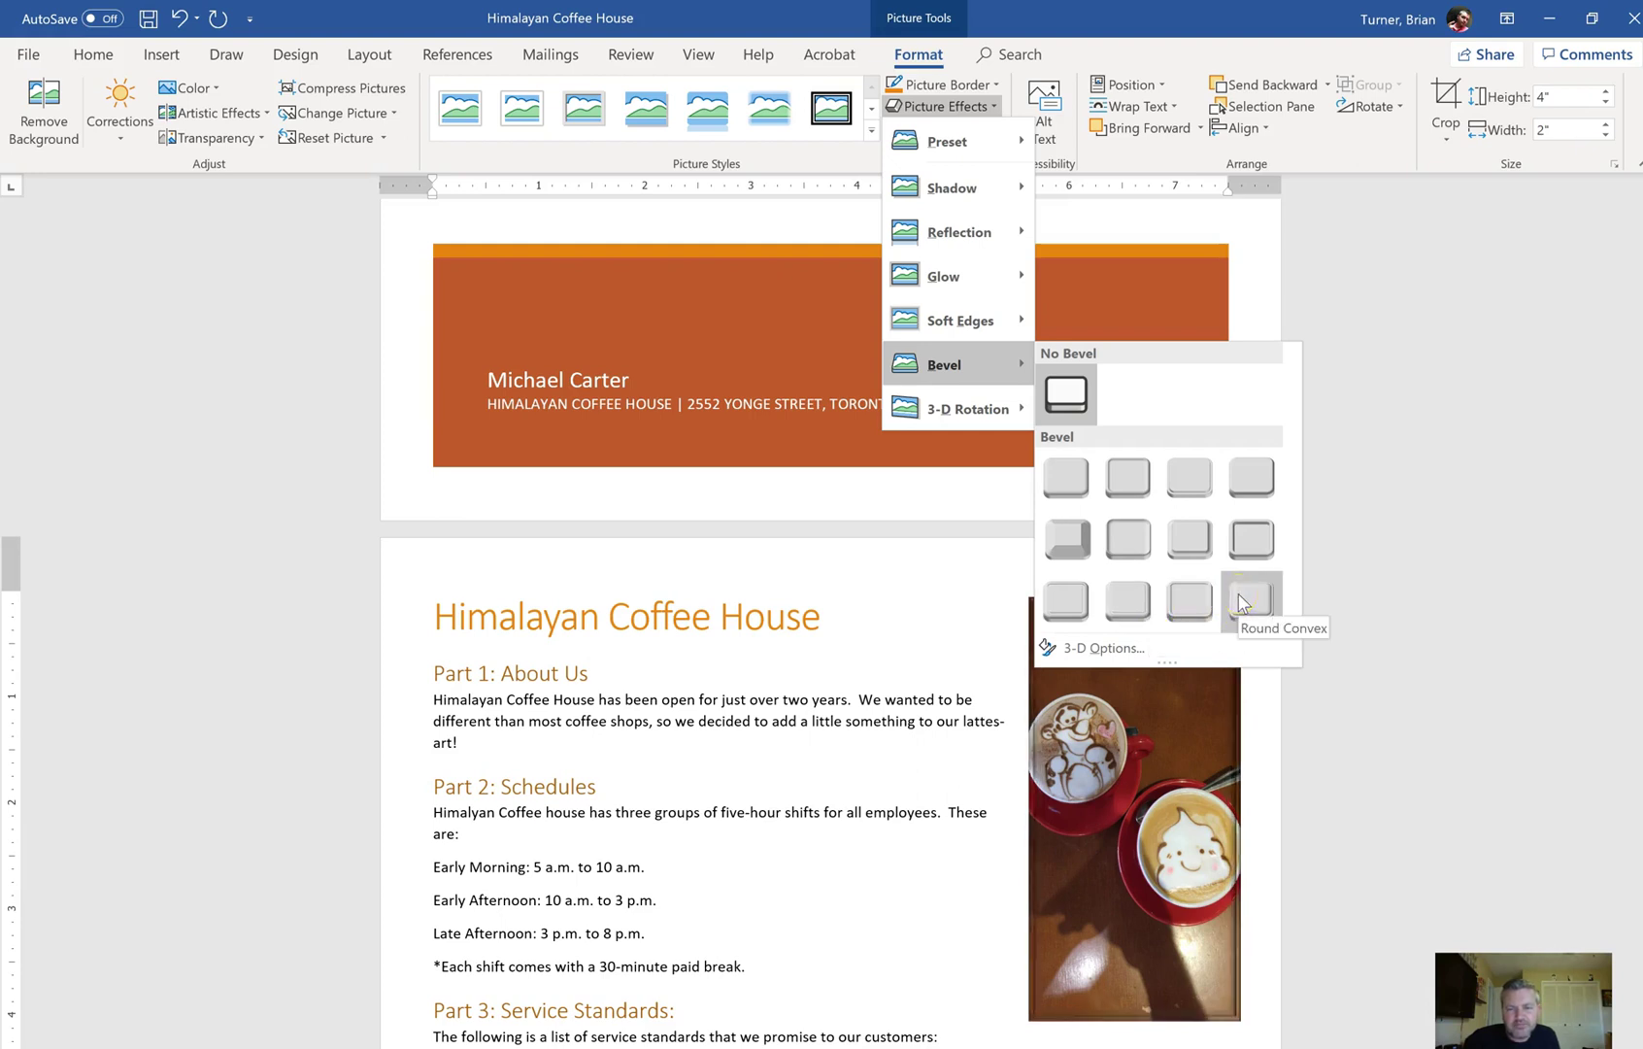
left_click(1192, 537)
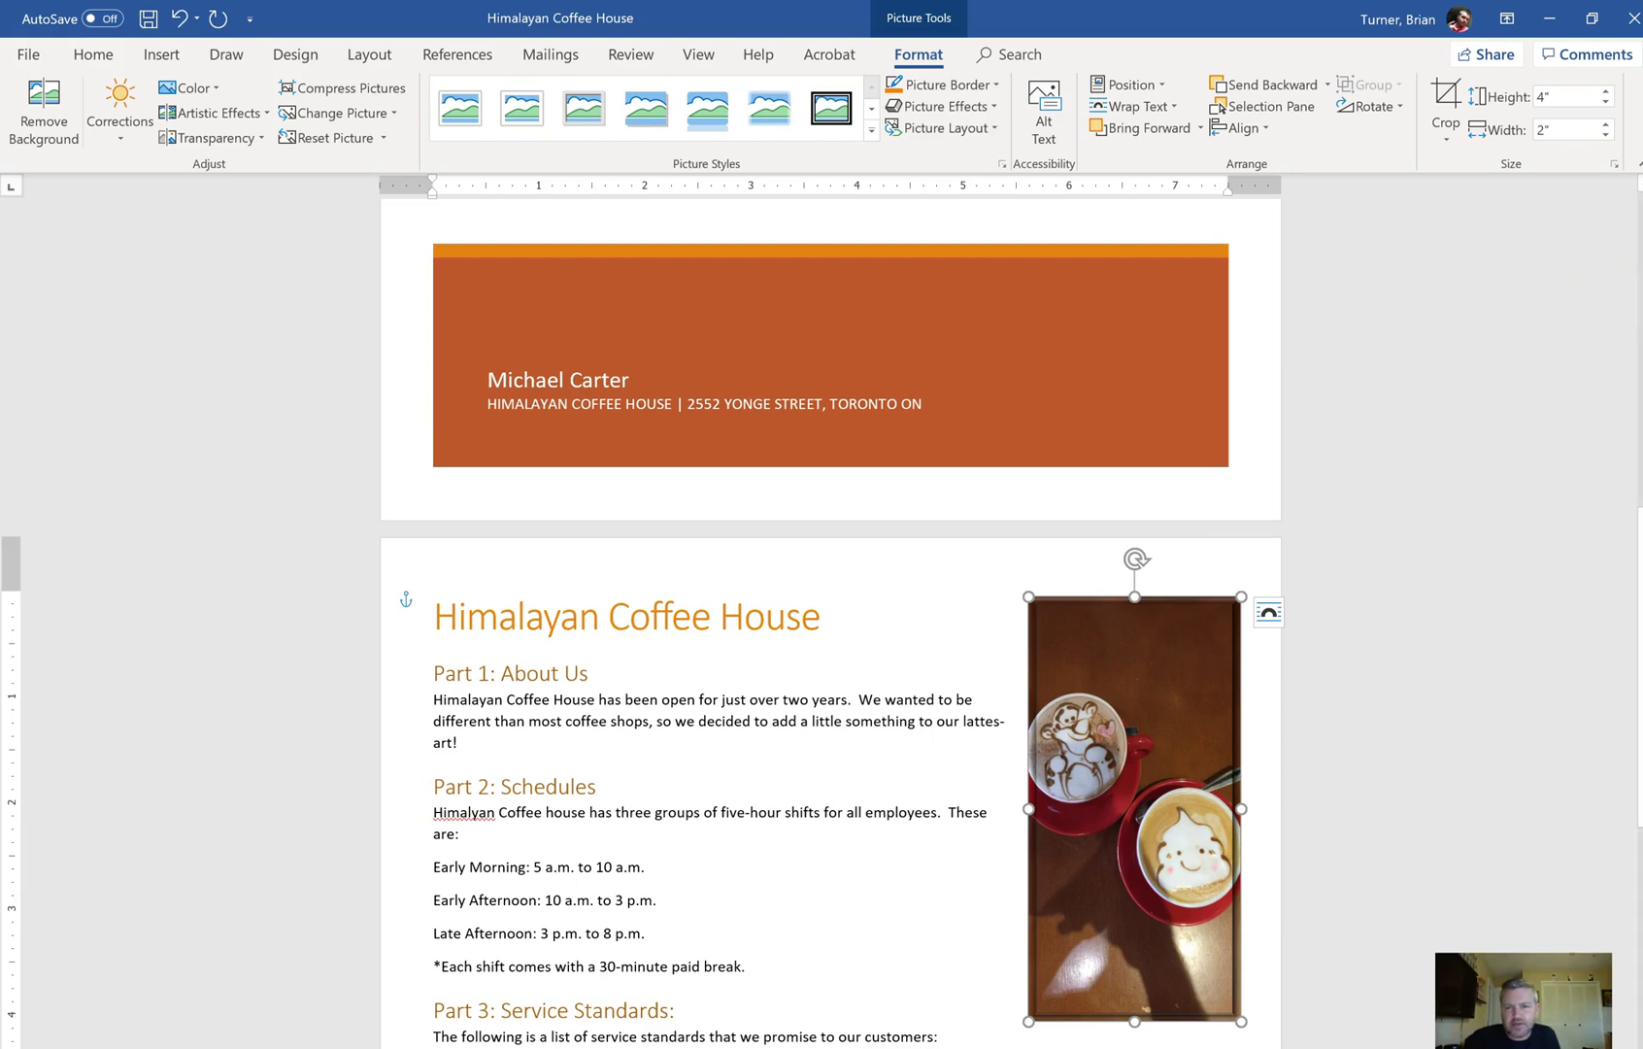
Insert the Mike got Latte'd picture from the Desktop below the service standards banners.
left_click_drag(1639, 513, 1639, 531)
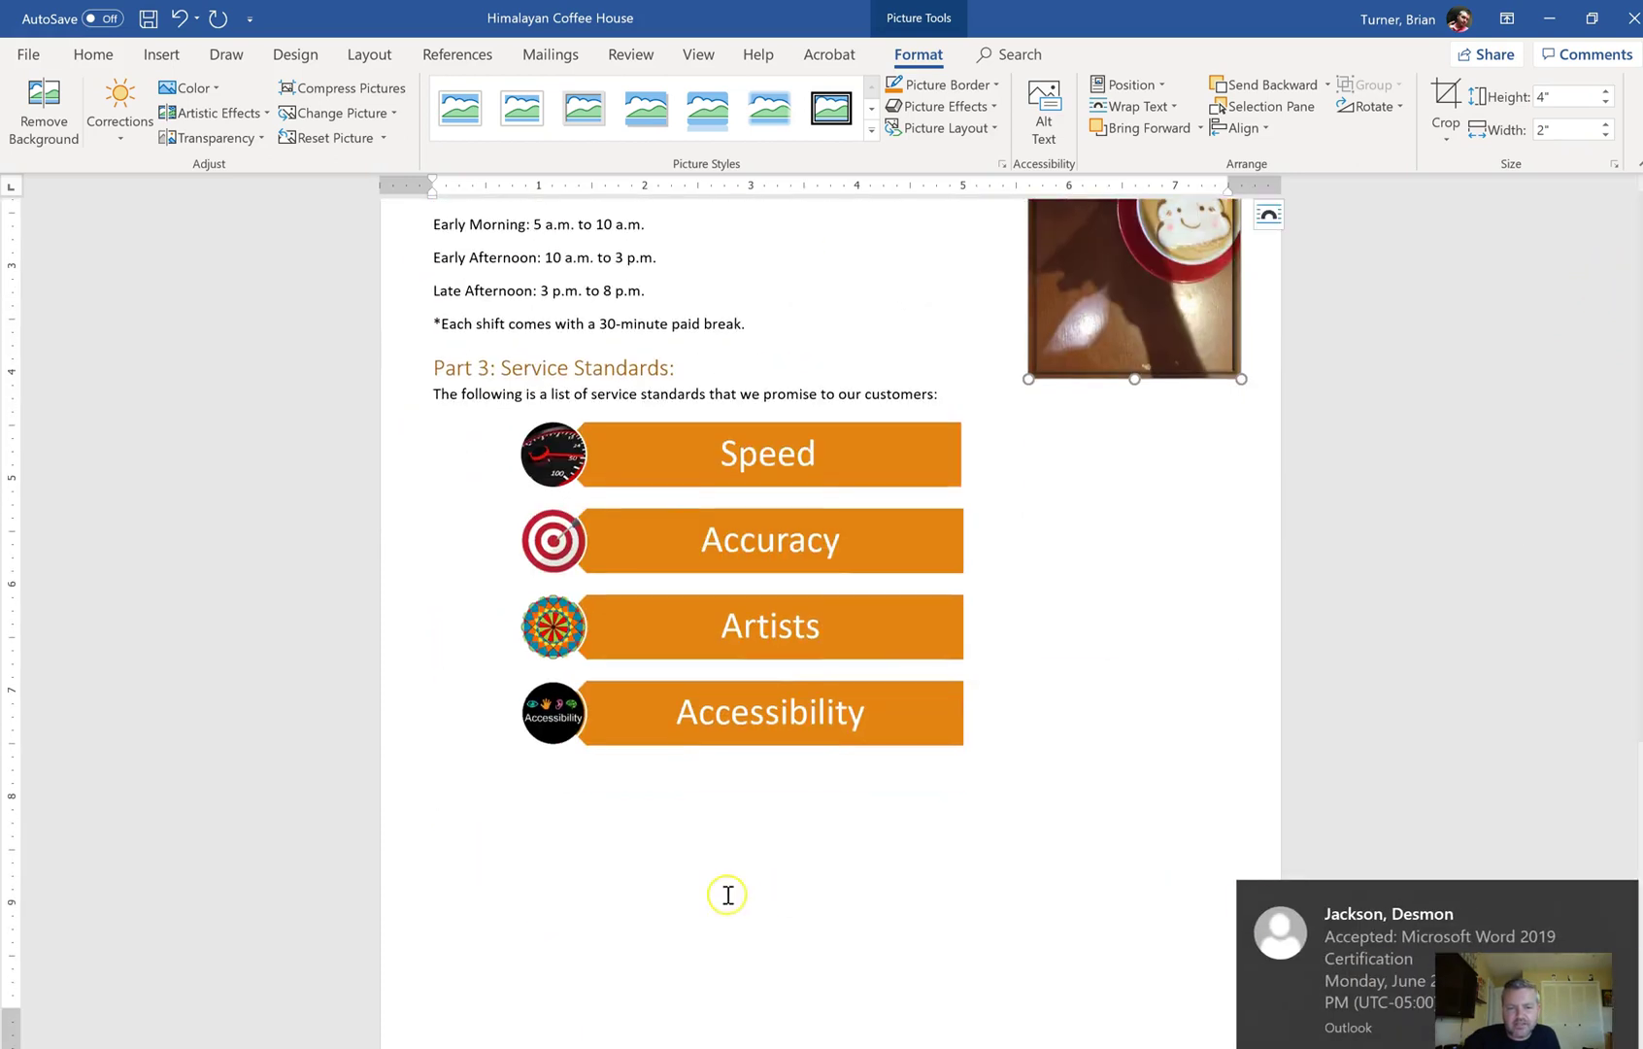
left_click(550, 781)
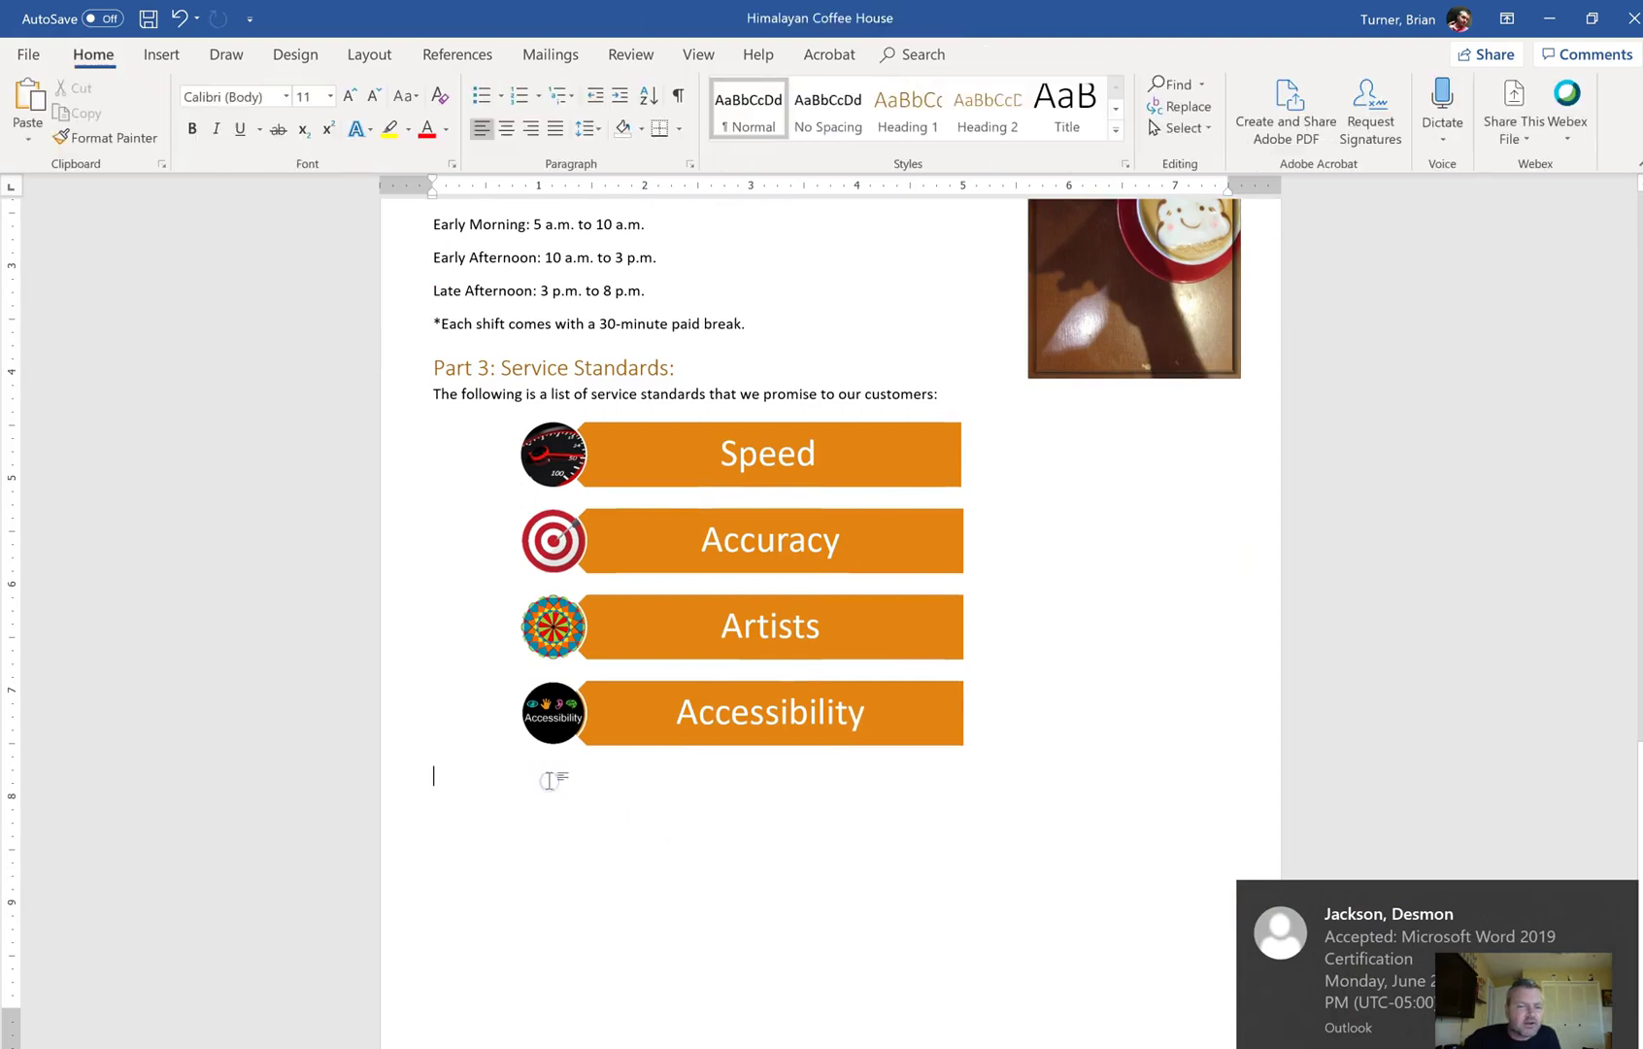
left_click(161, 54)
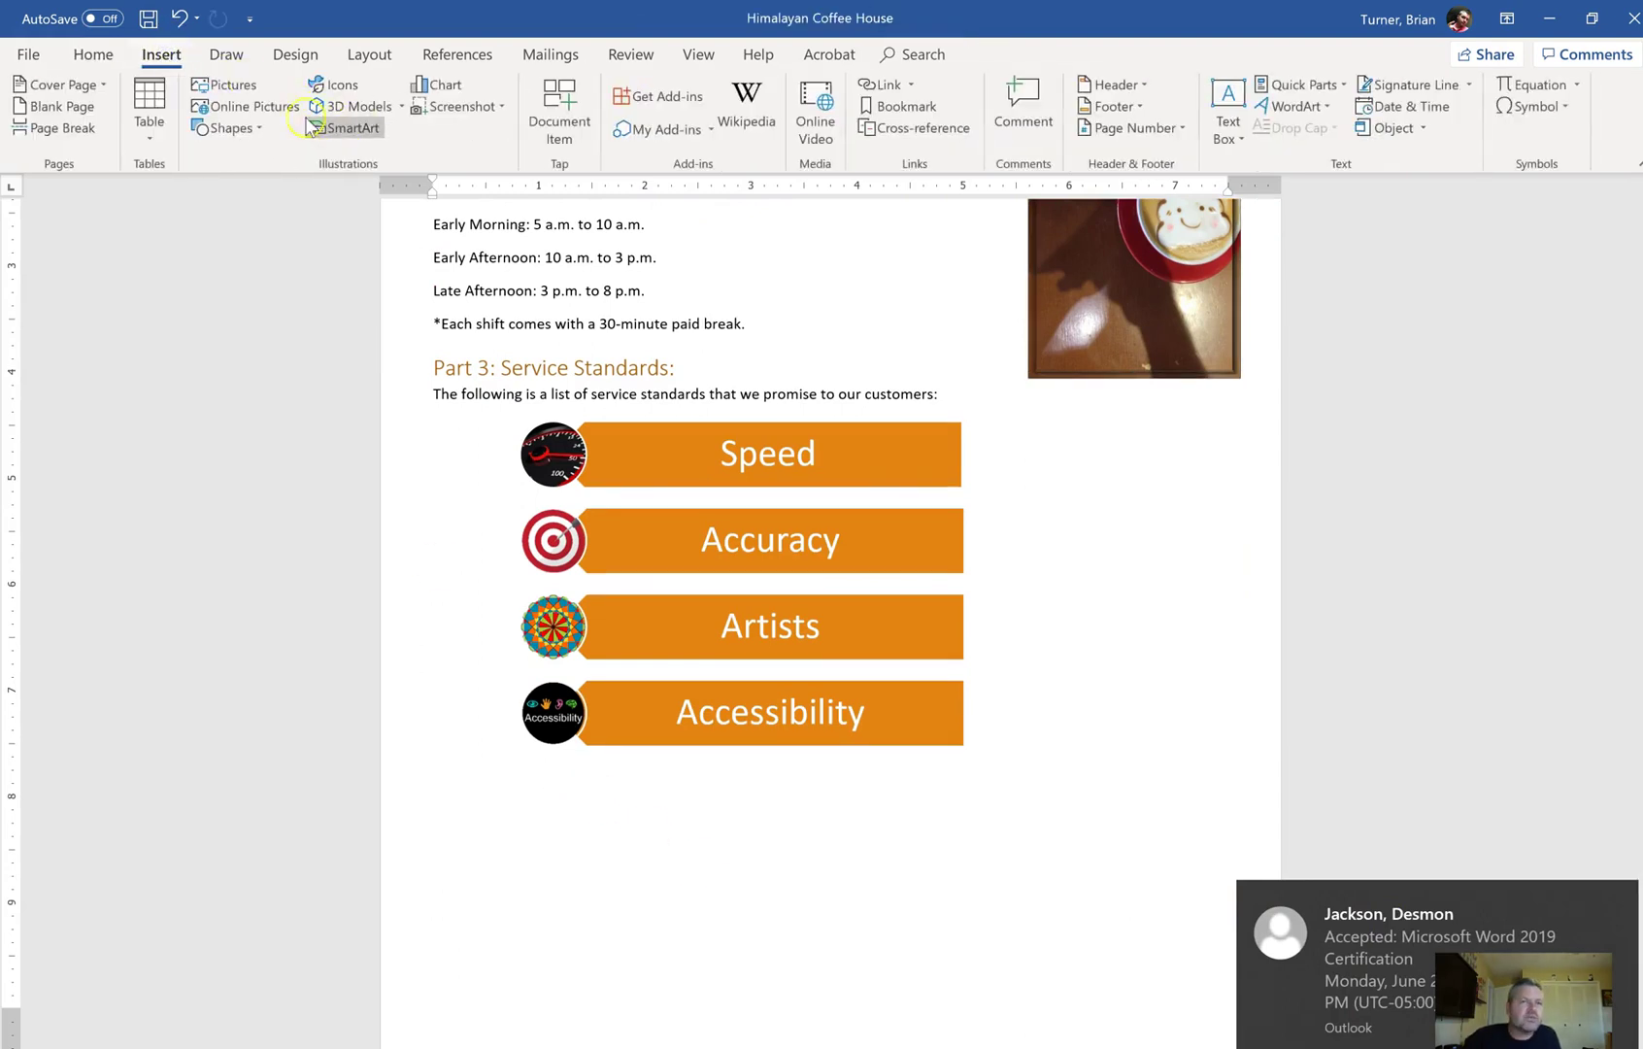
left_click(233, 85)
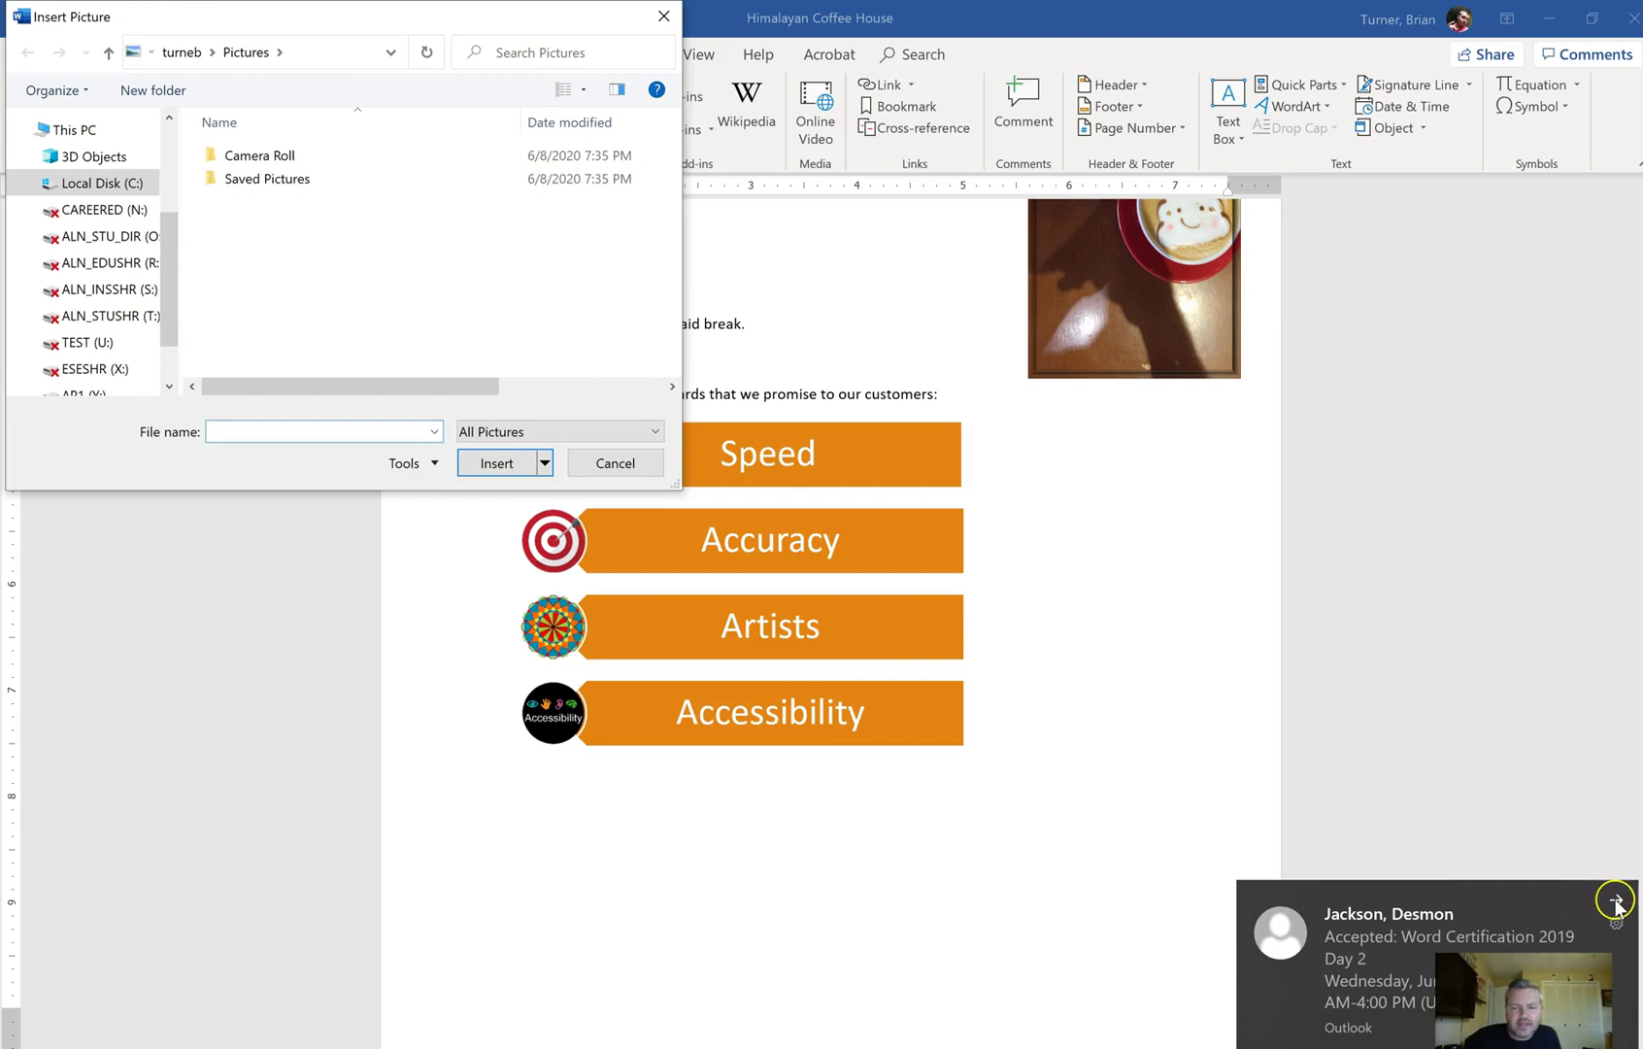
left_click(1617, 894)
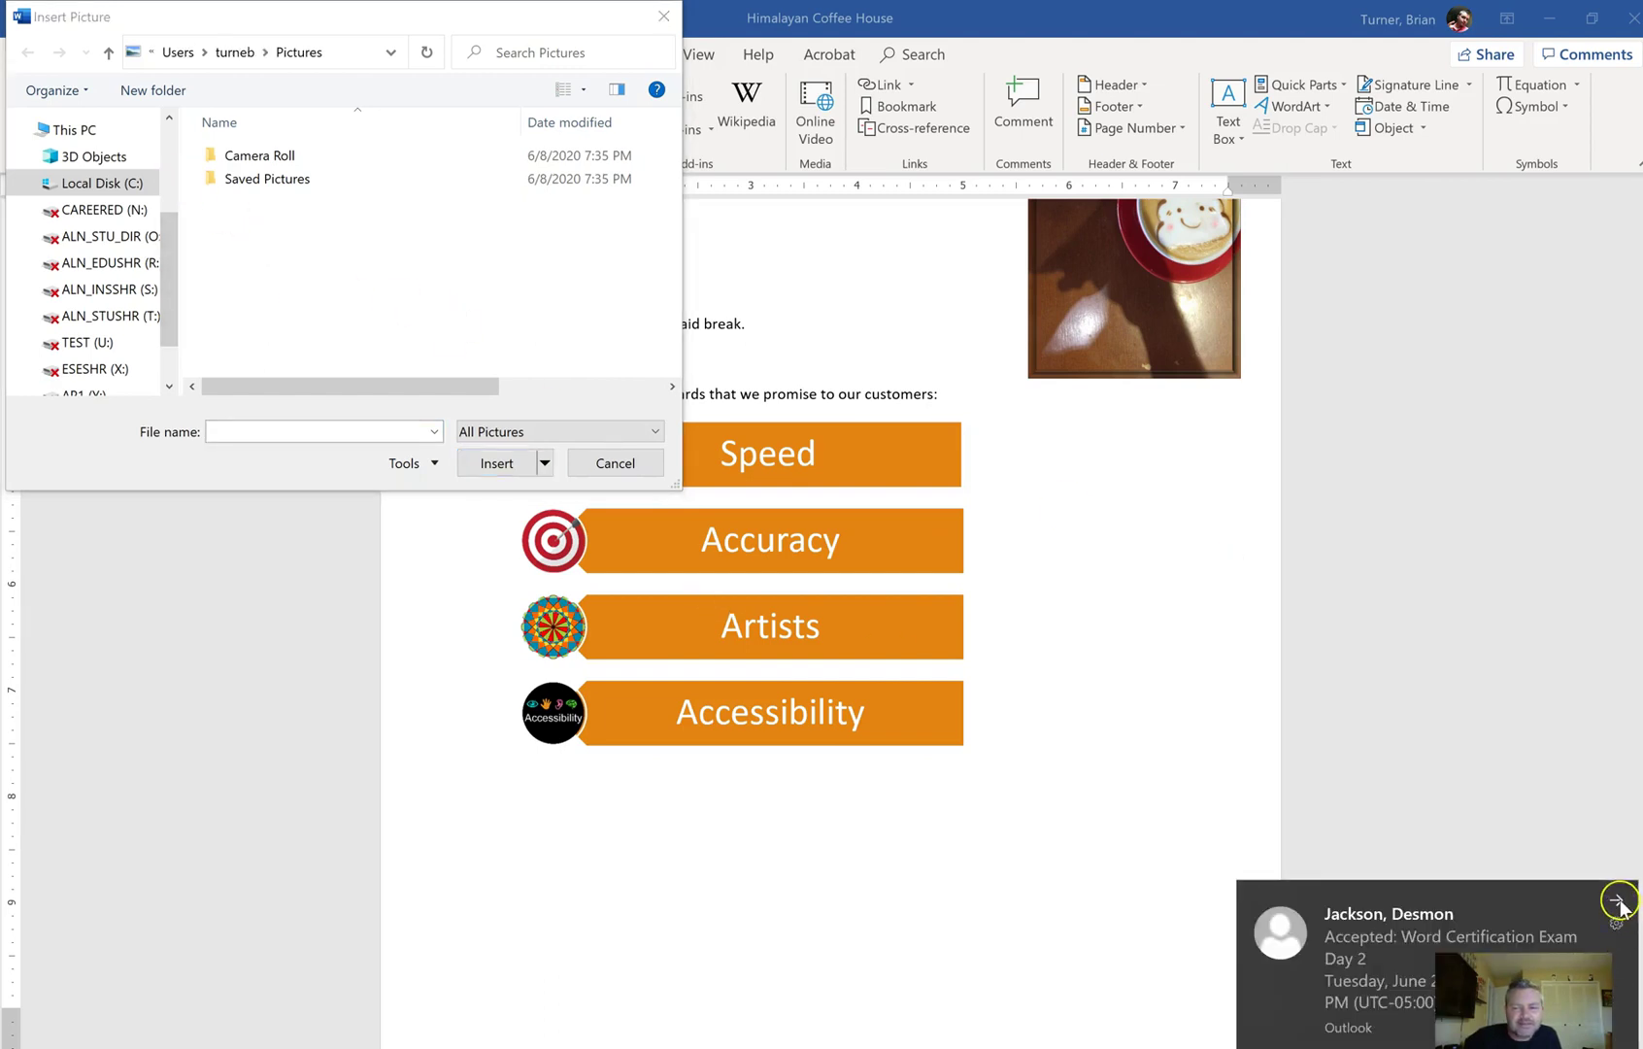
left_click(1619, 893)
left_click(171, 160)
left_click(111, 164)
left_click(350, 183)
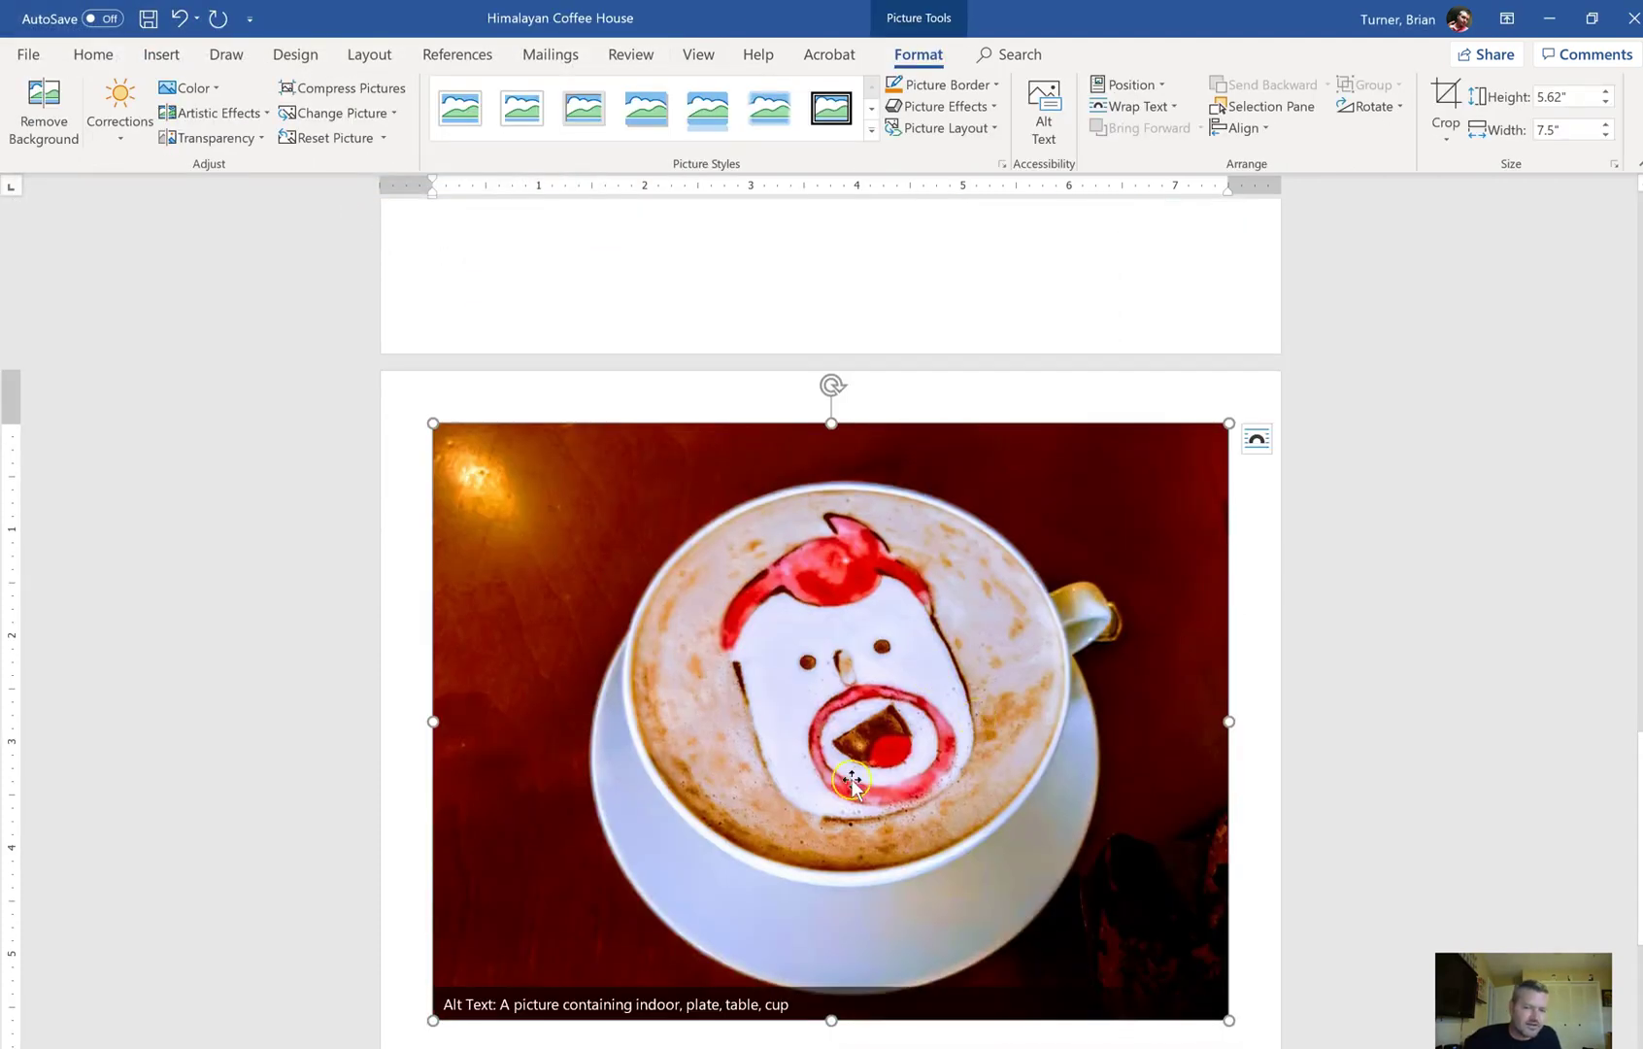
Run Remove Background on the Mike got Latte'd picture and accept the first result.
left_click(1044, 841)
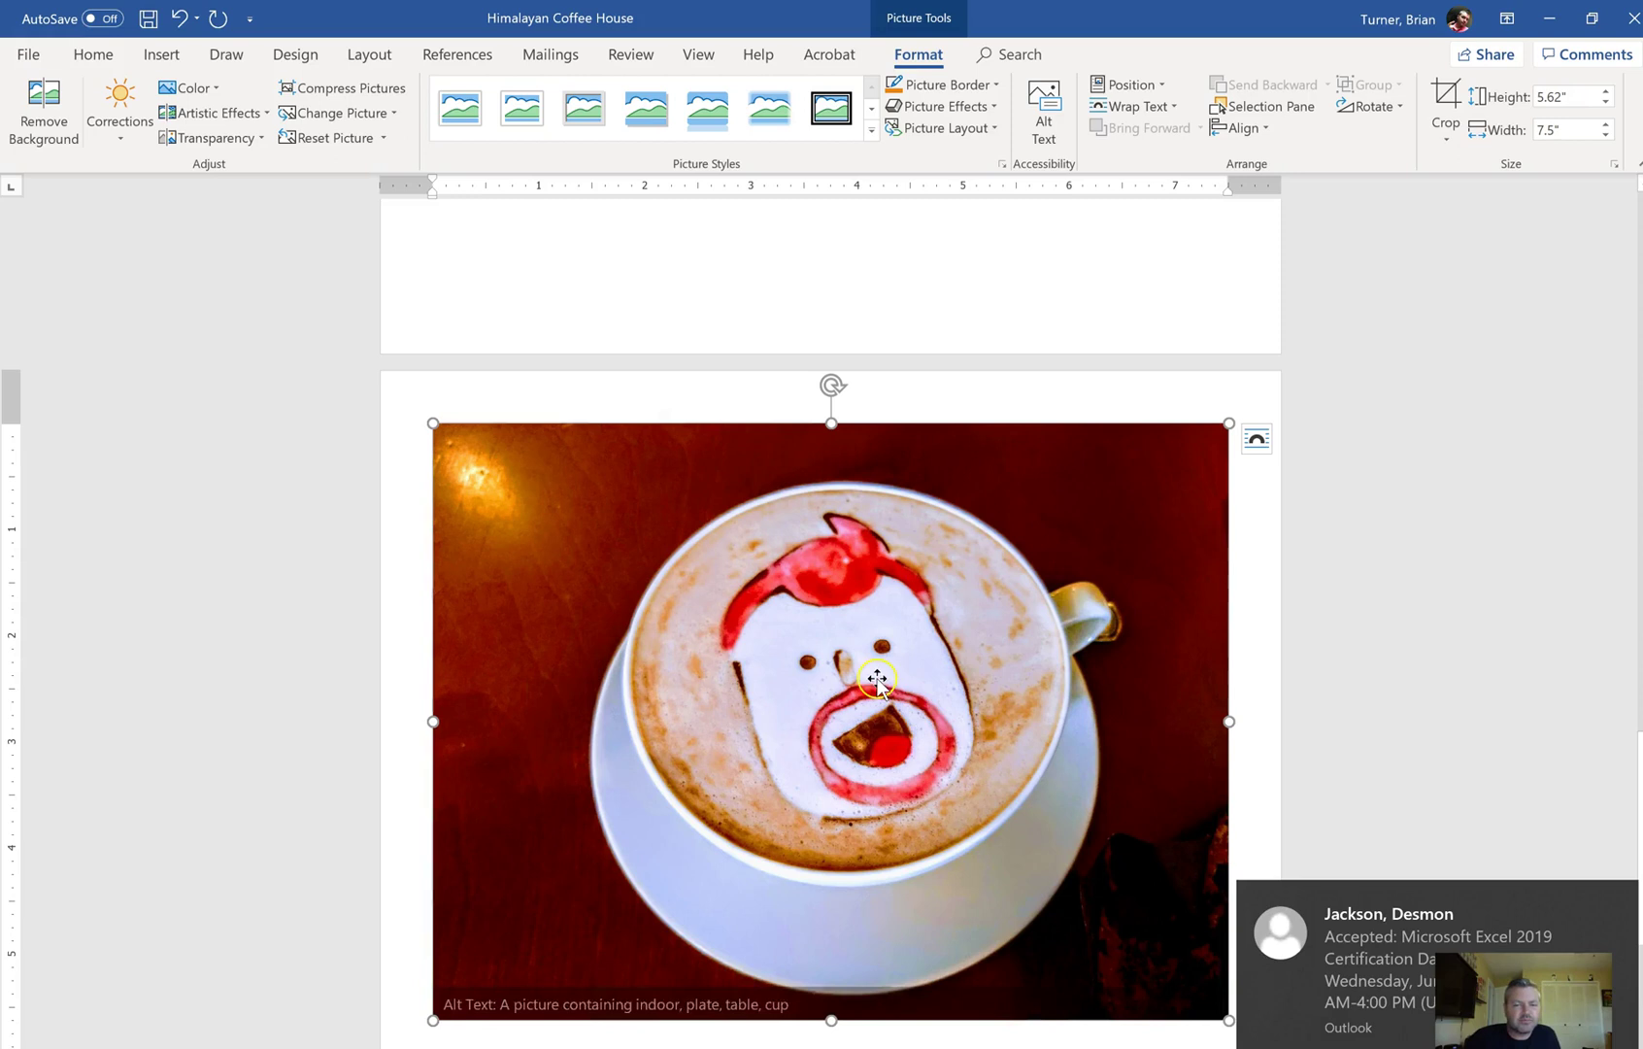
left_click(925, 164)
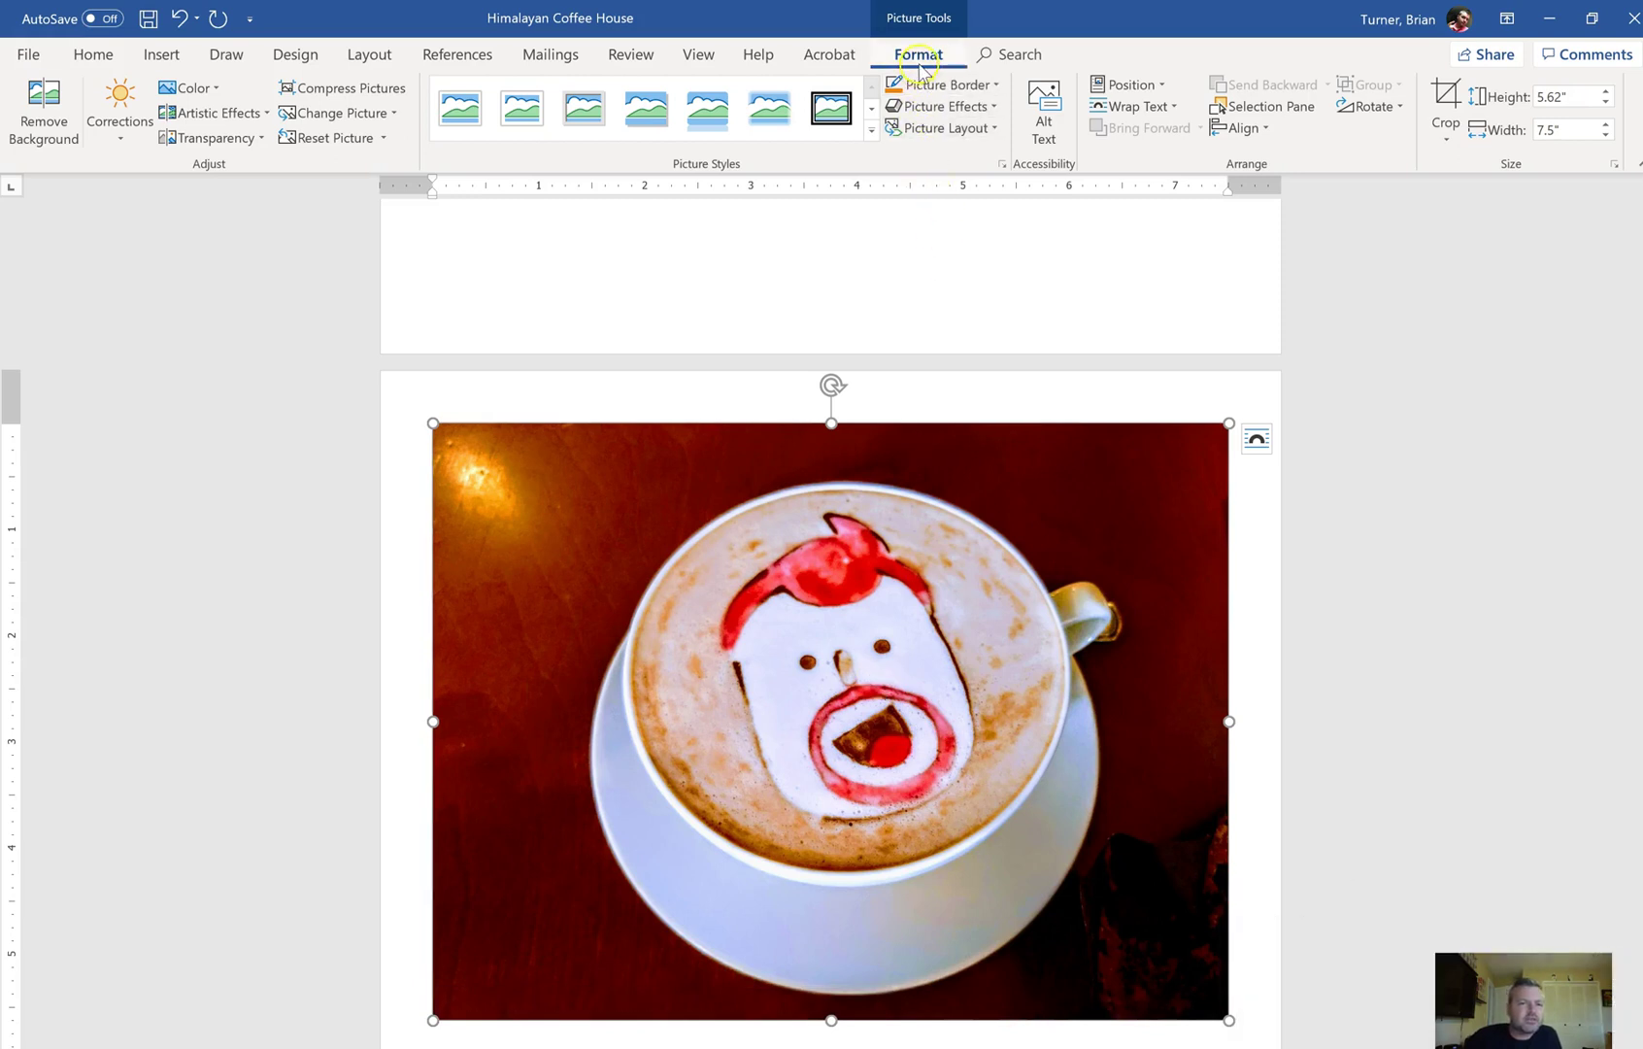
left_click(44, 115)
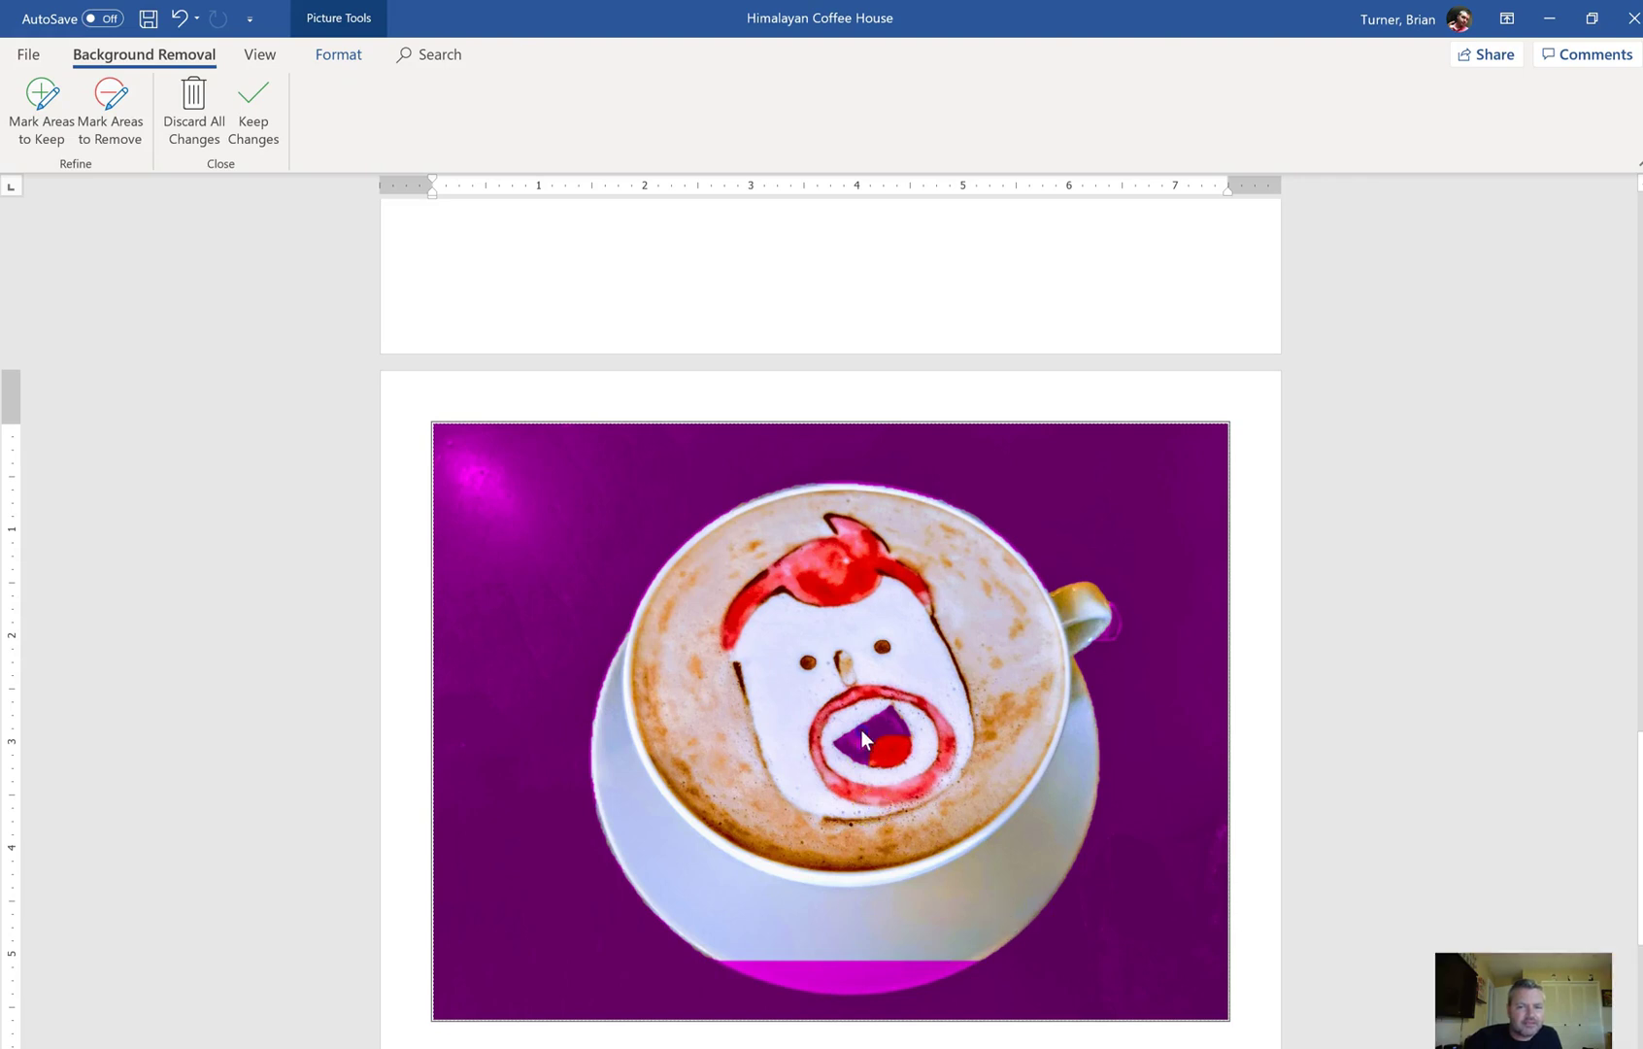
left_click(44, 97)
left_click(251, 114)
Refine the background removal, marking the saucer's bottom edge and the cup handle to keep.
left_click(45, 113)
mouse_move(1632, 771)
left_mouse_down()
mouse_move(1632, 874)
mouse_move(1632, 793)
left_mouse_up()
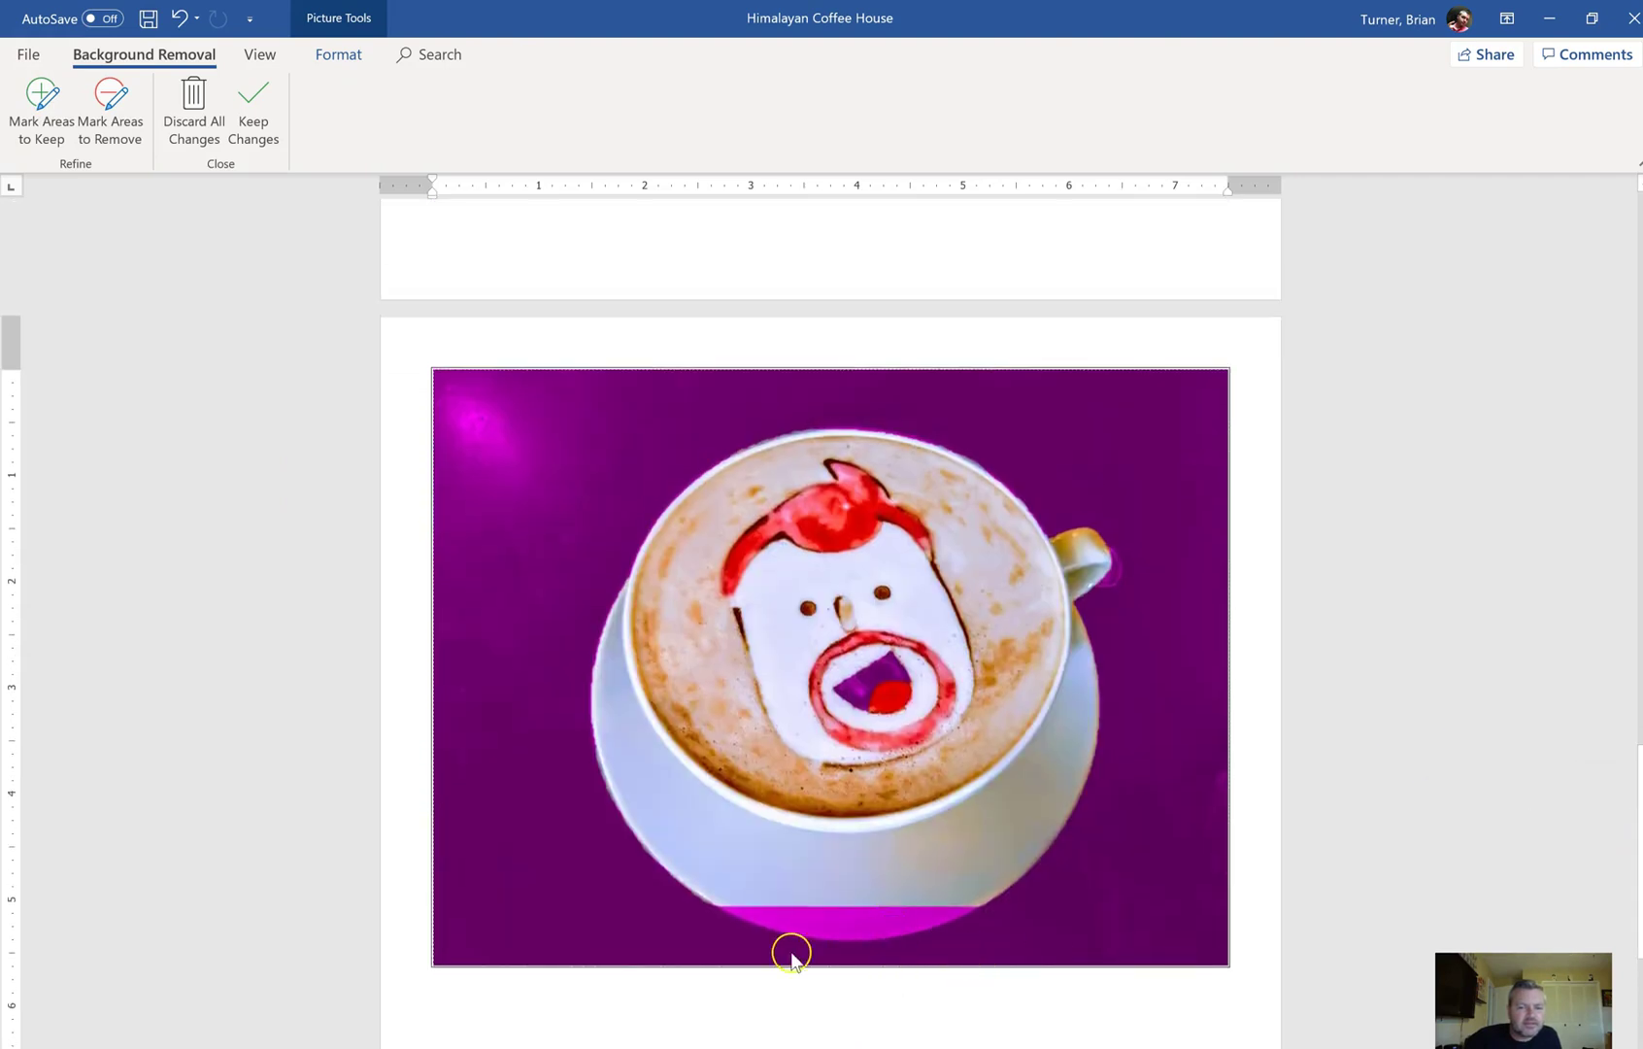
left_click(42, 129)
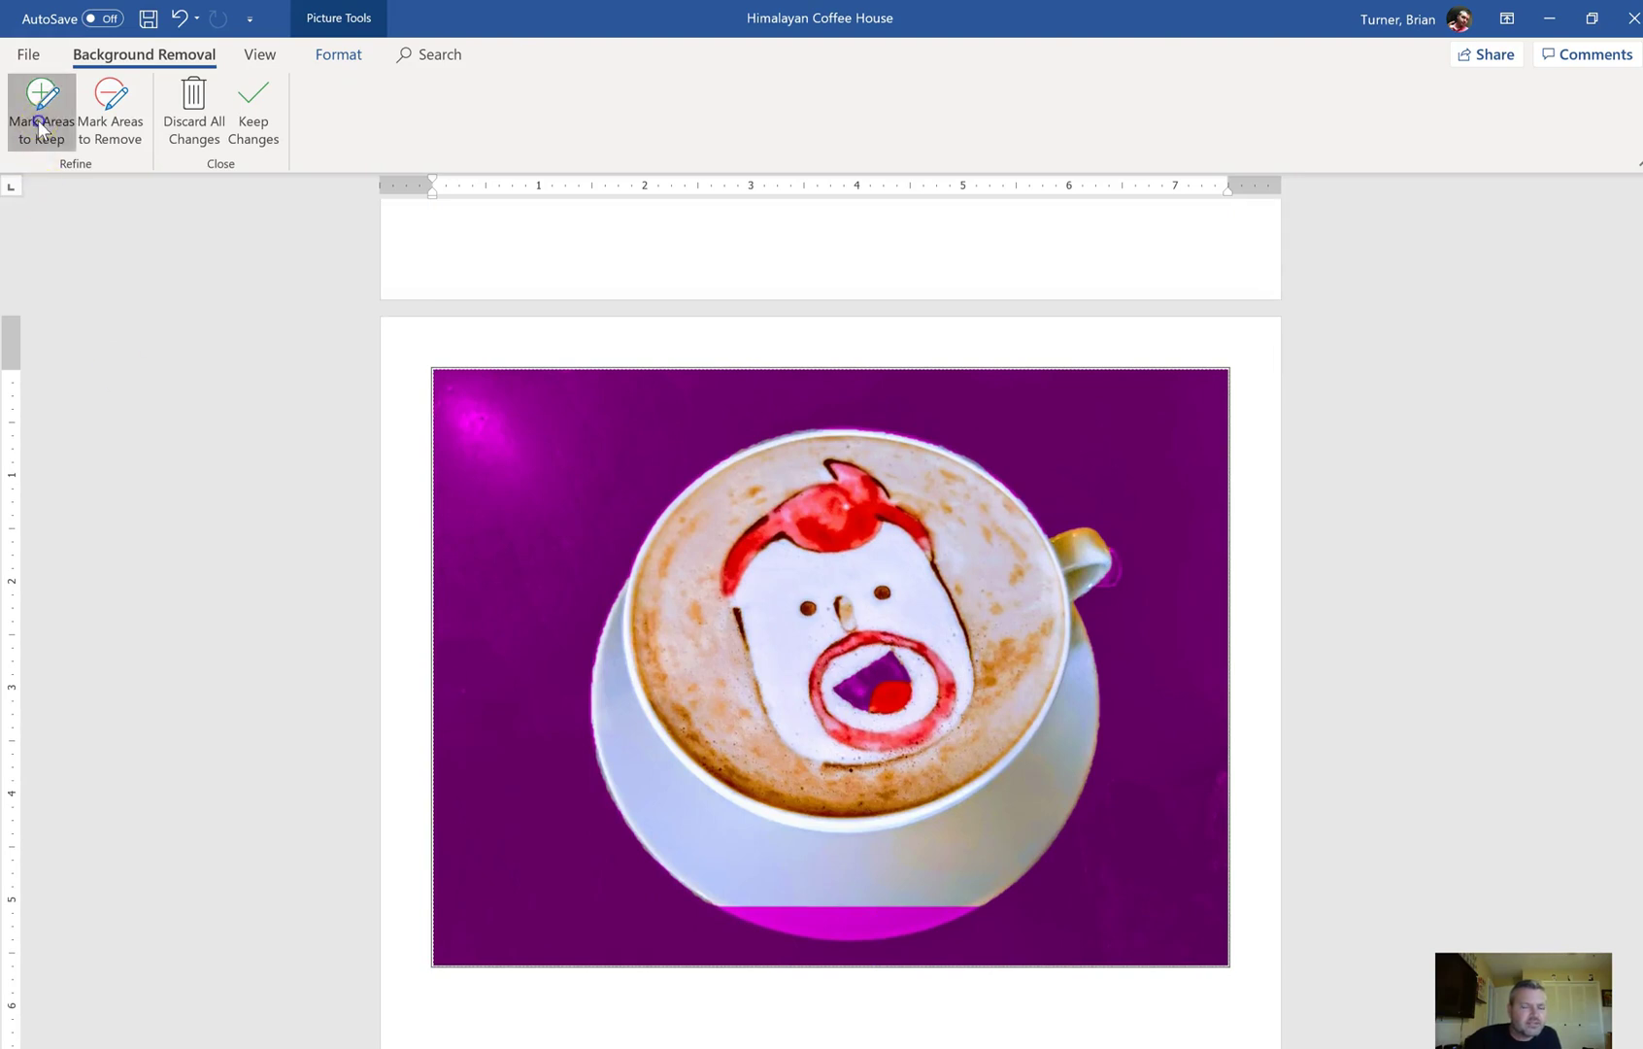
left_click(859, 923)
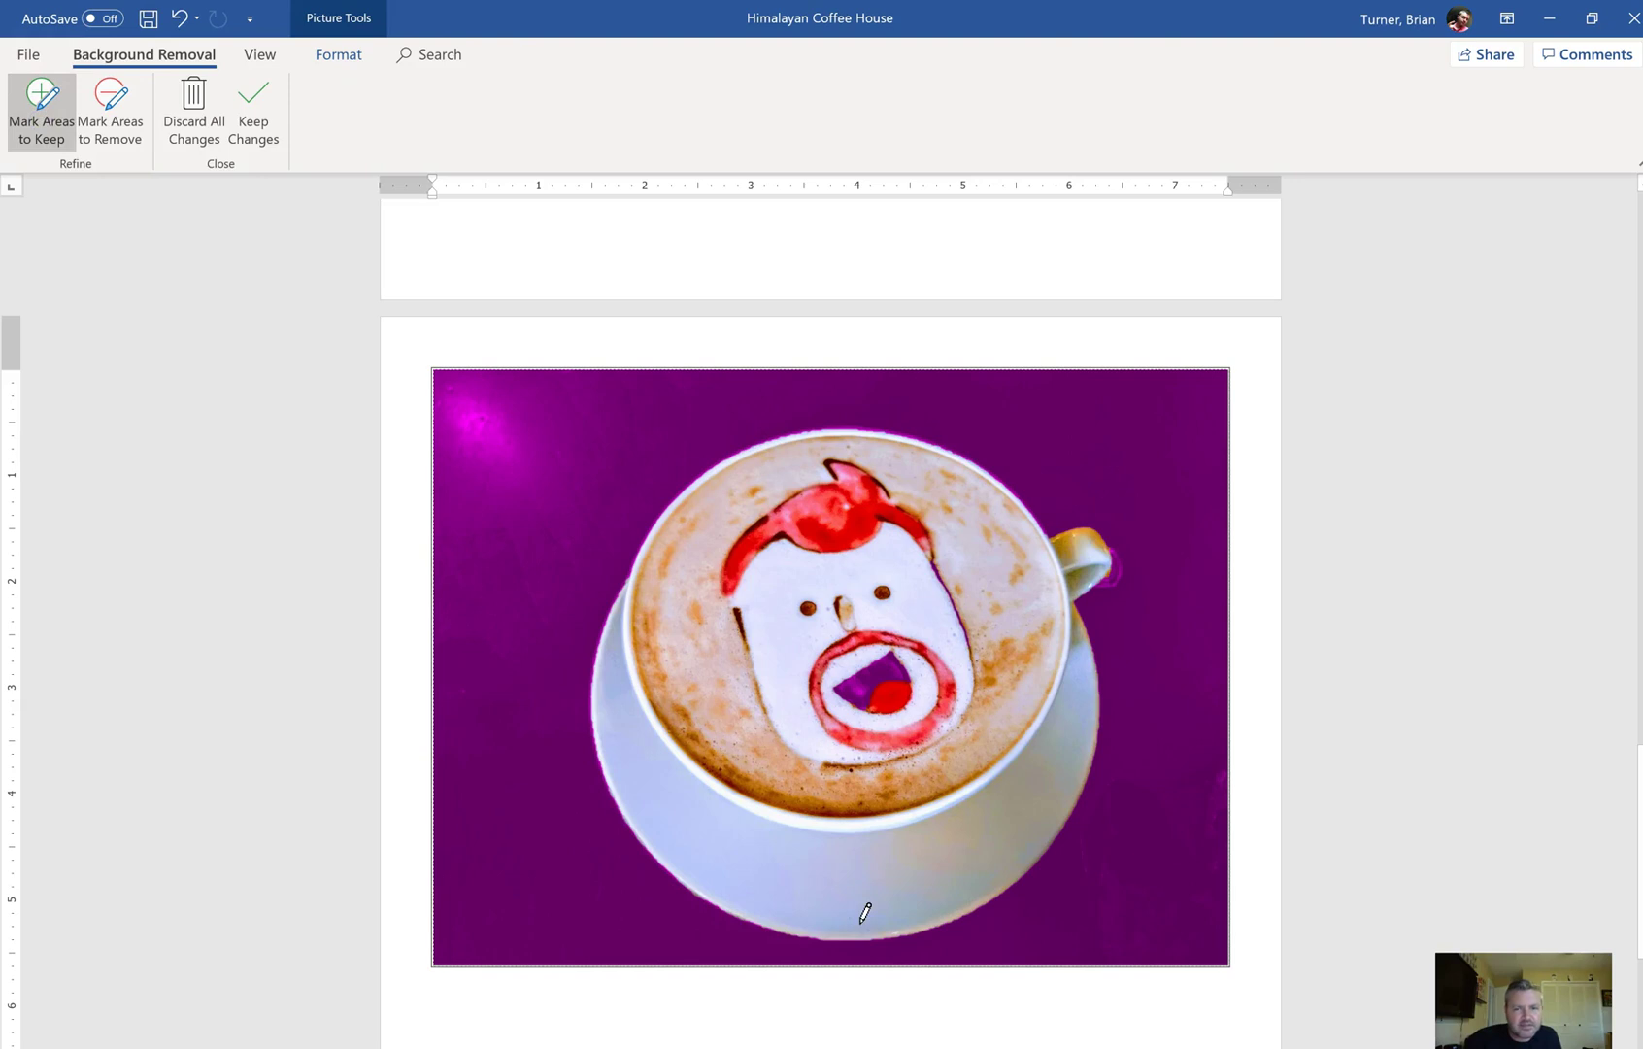
mouse_move(864, 912)
left_mouse_down()
mouse_move(1100, 661)
mouse_move(1119, 580)
left_mouse_up()
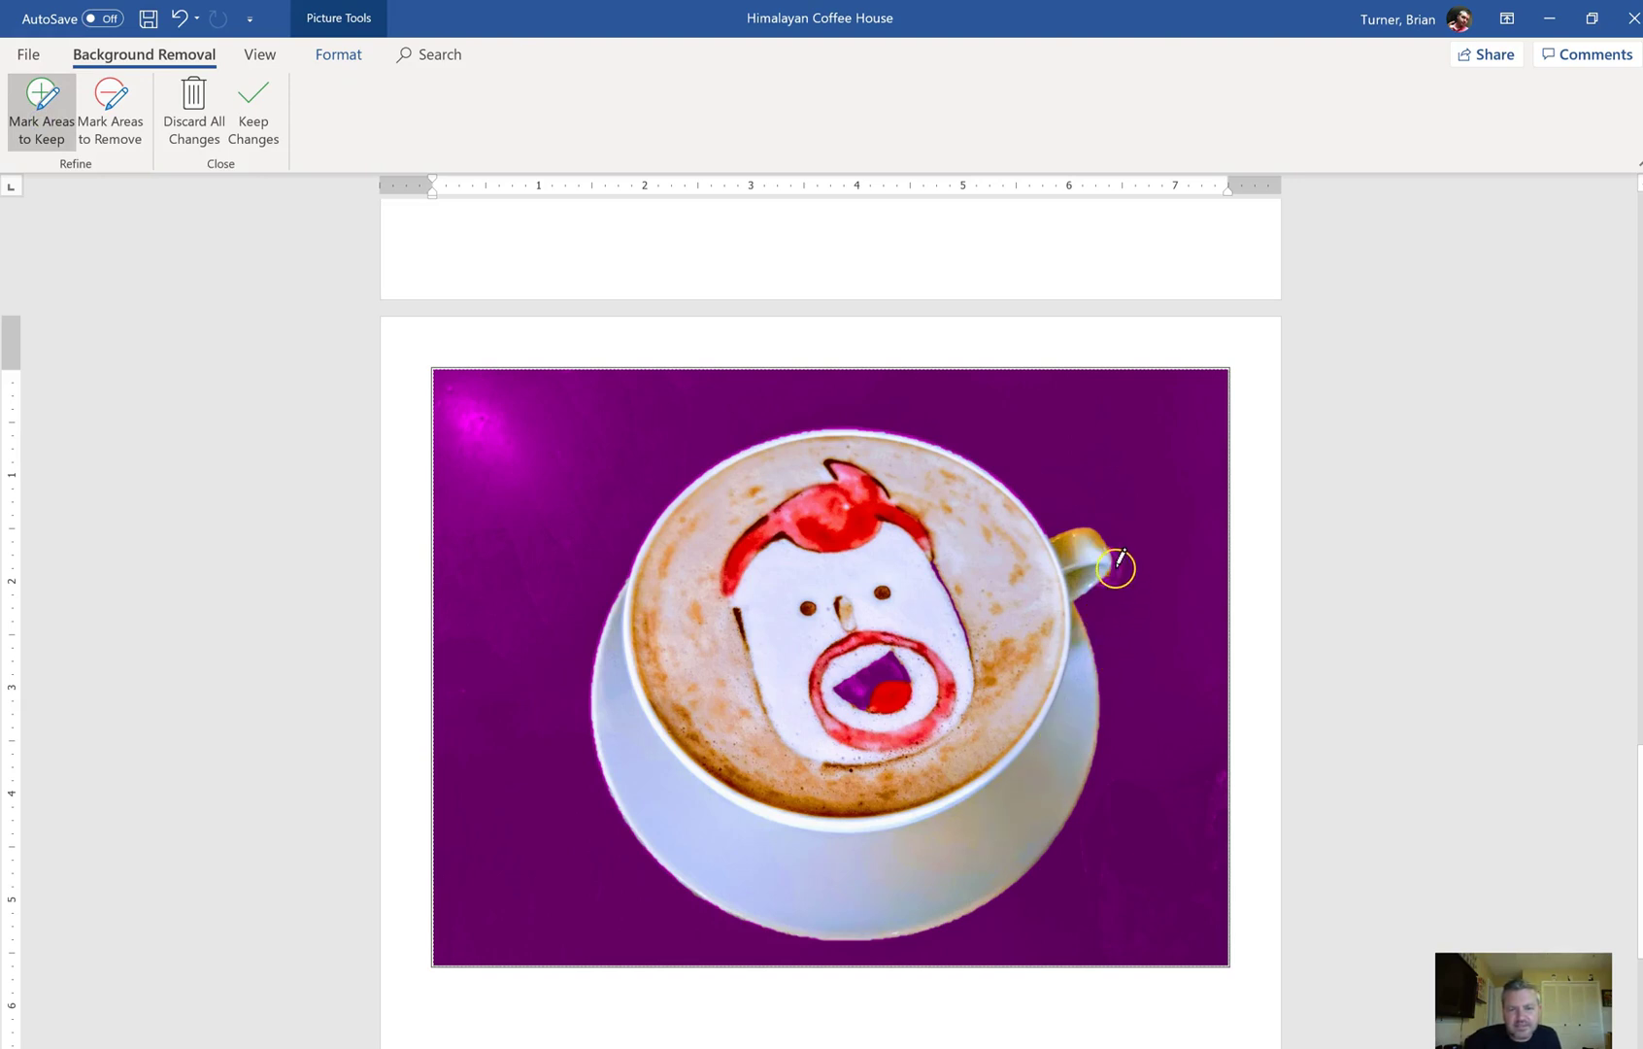
mouse_move(1121, 557)
left_mouse_down()
mouse_move(1100, 722)
mouse_move(958, 851)
mouse_move(448, 442)
left_mouse_up()
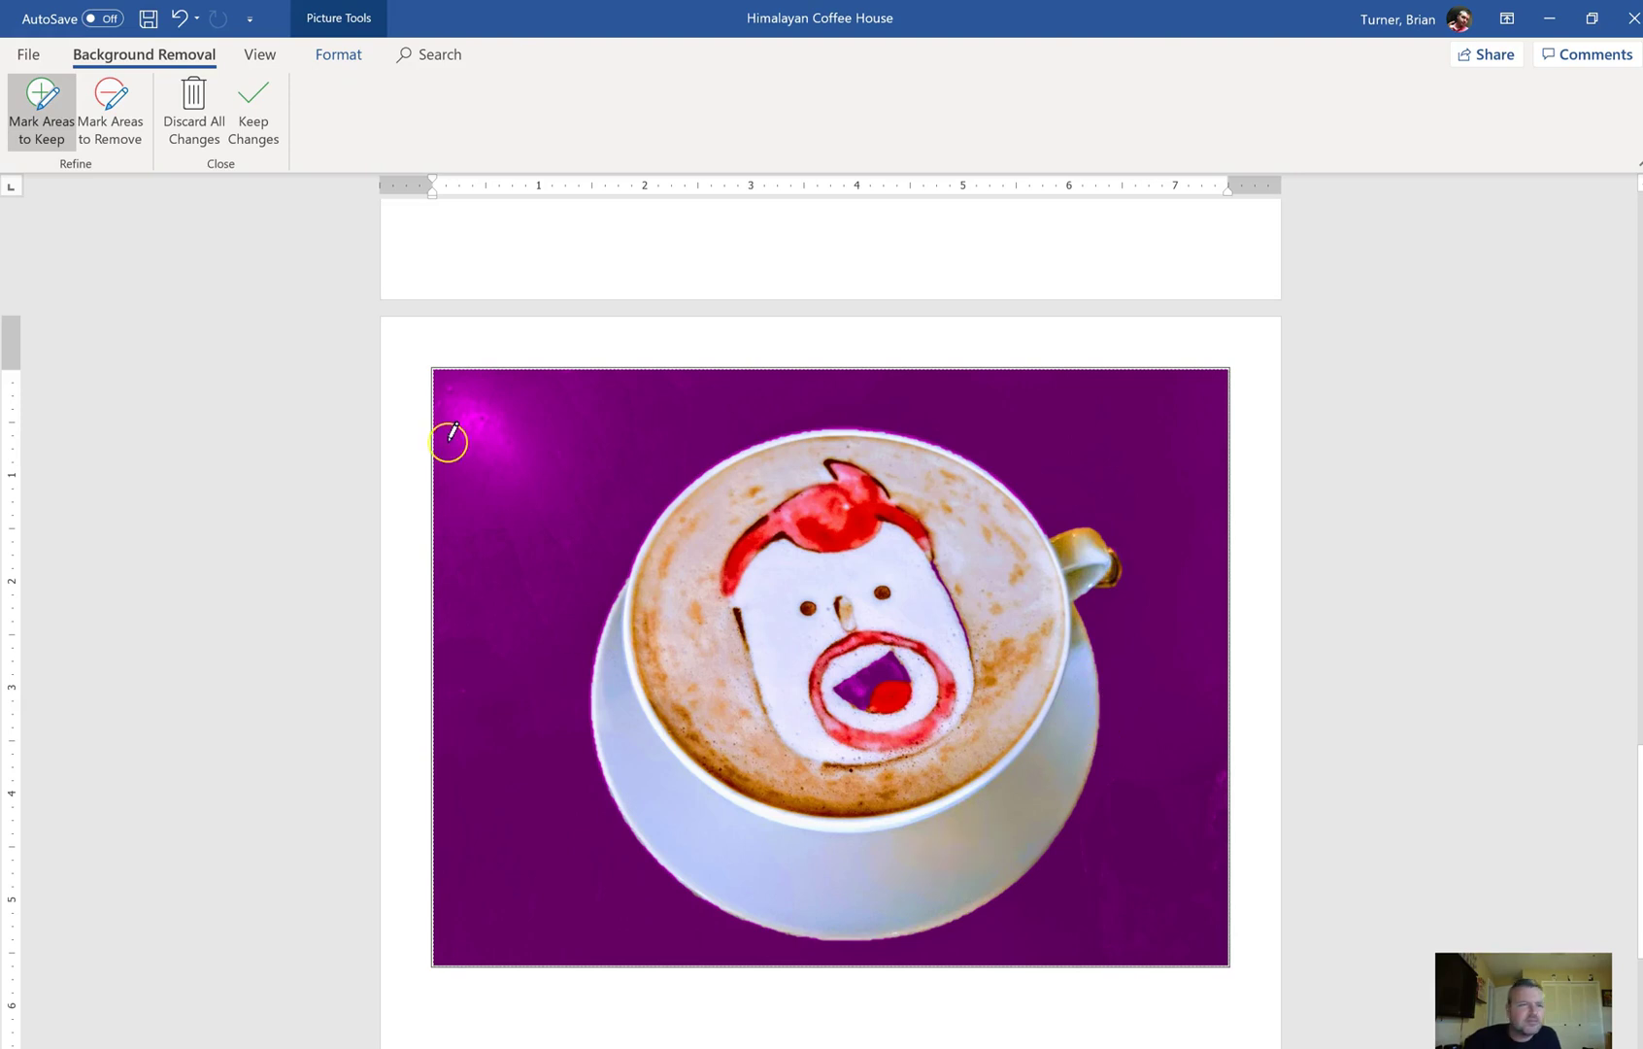
left_click(261, 126)
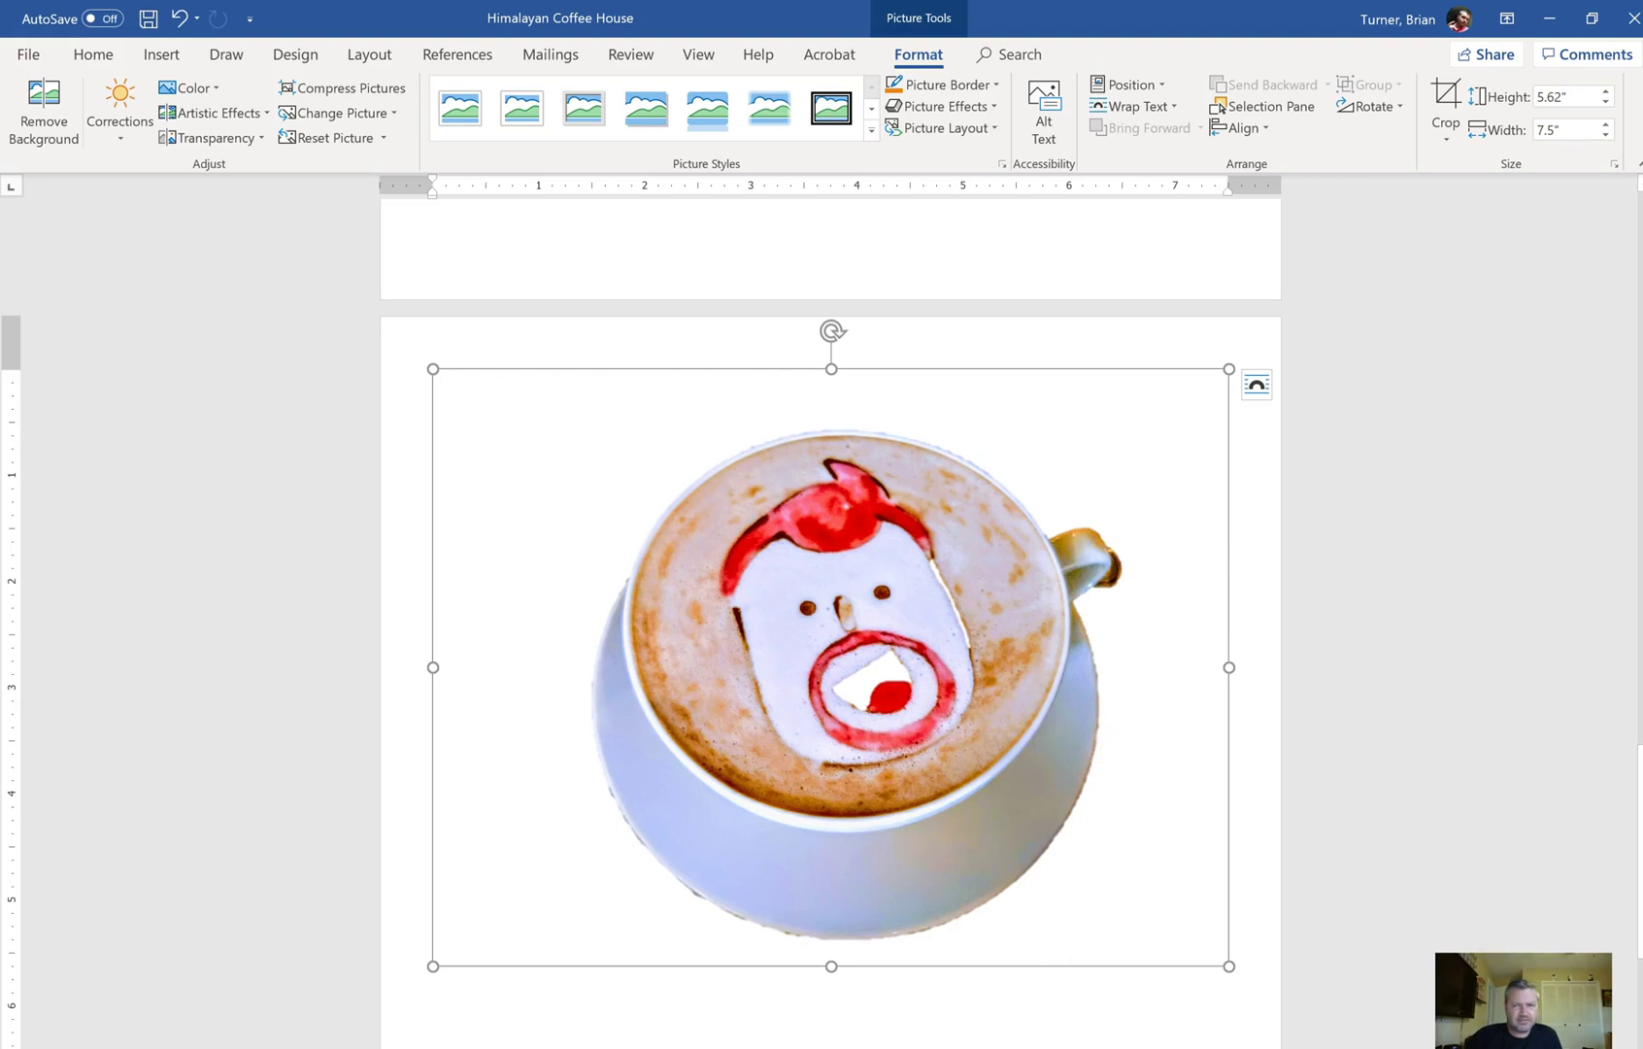
Try removing the two-latte photo's background, keep the changes, then undo it to restore the photo.
scroll(830, 621, "up", 10)
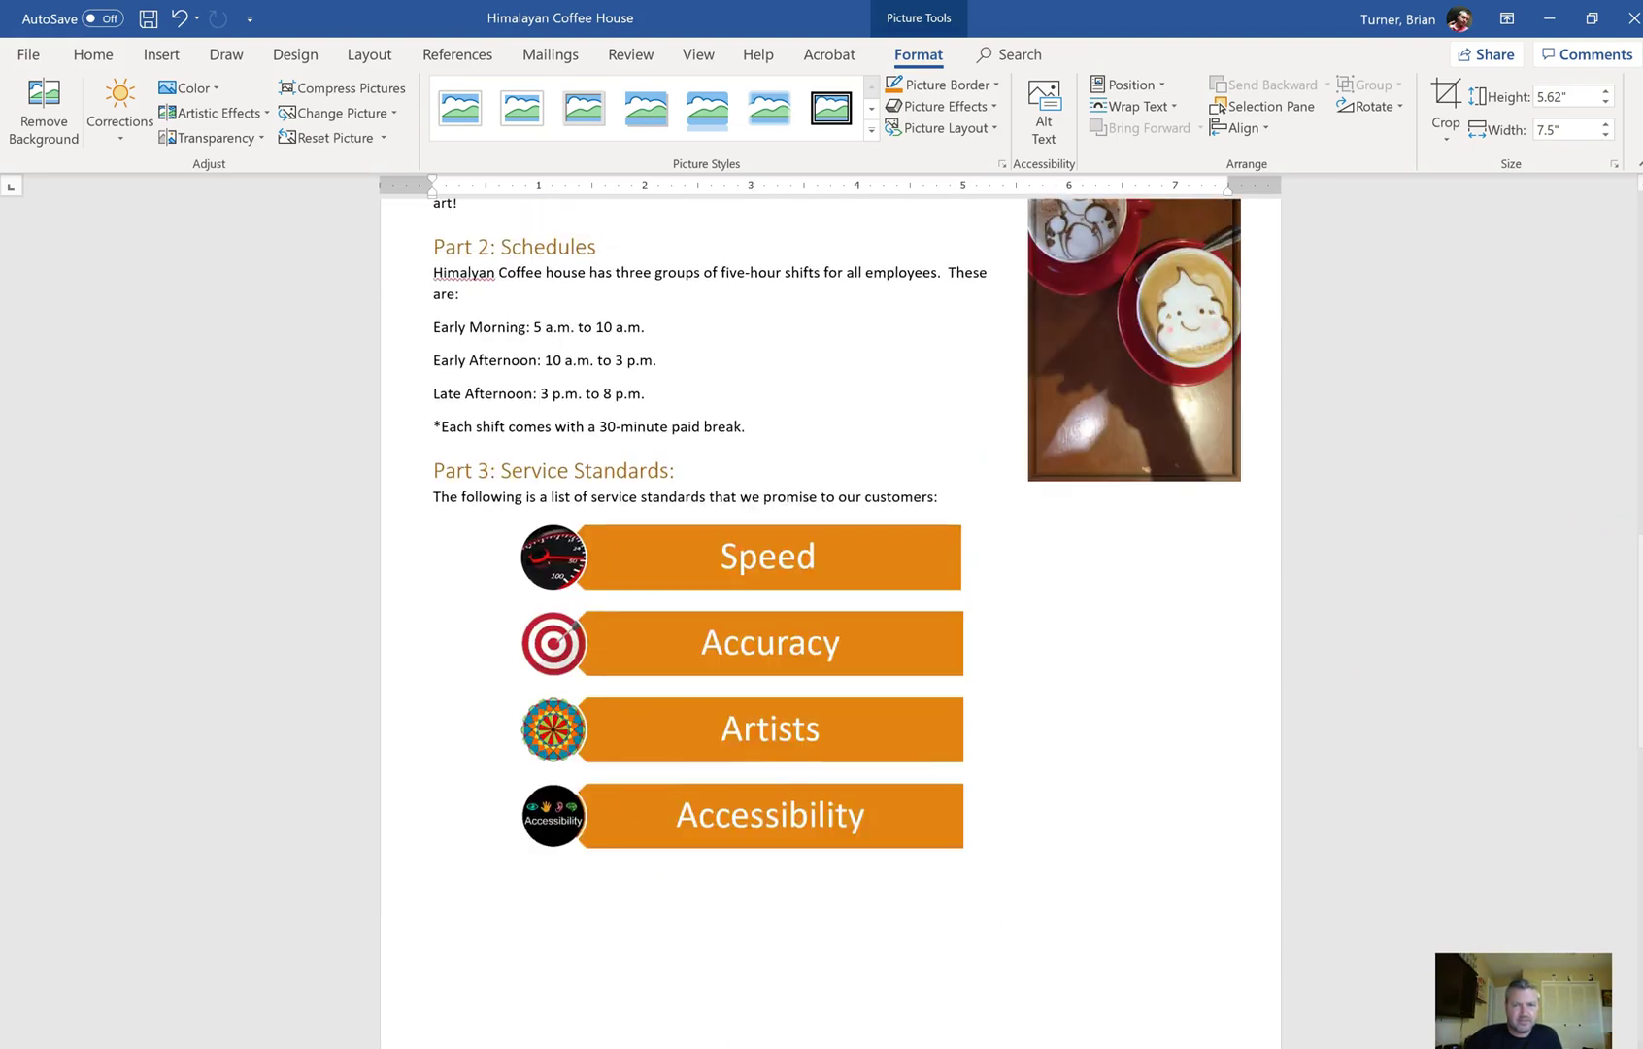
left_click_drag(1639, 593, 1639, 530)
left_click(1182, 376)
left_click(44, 105)
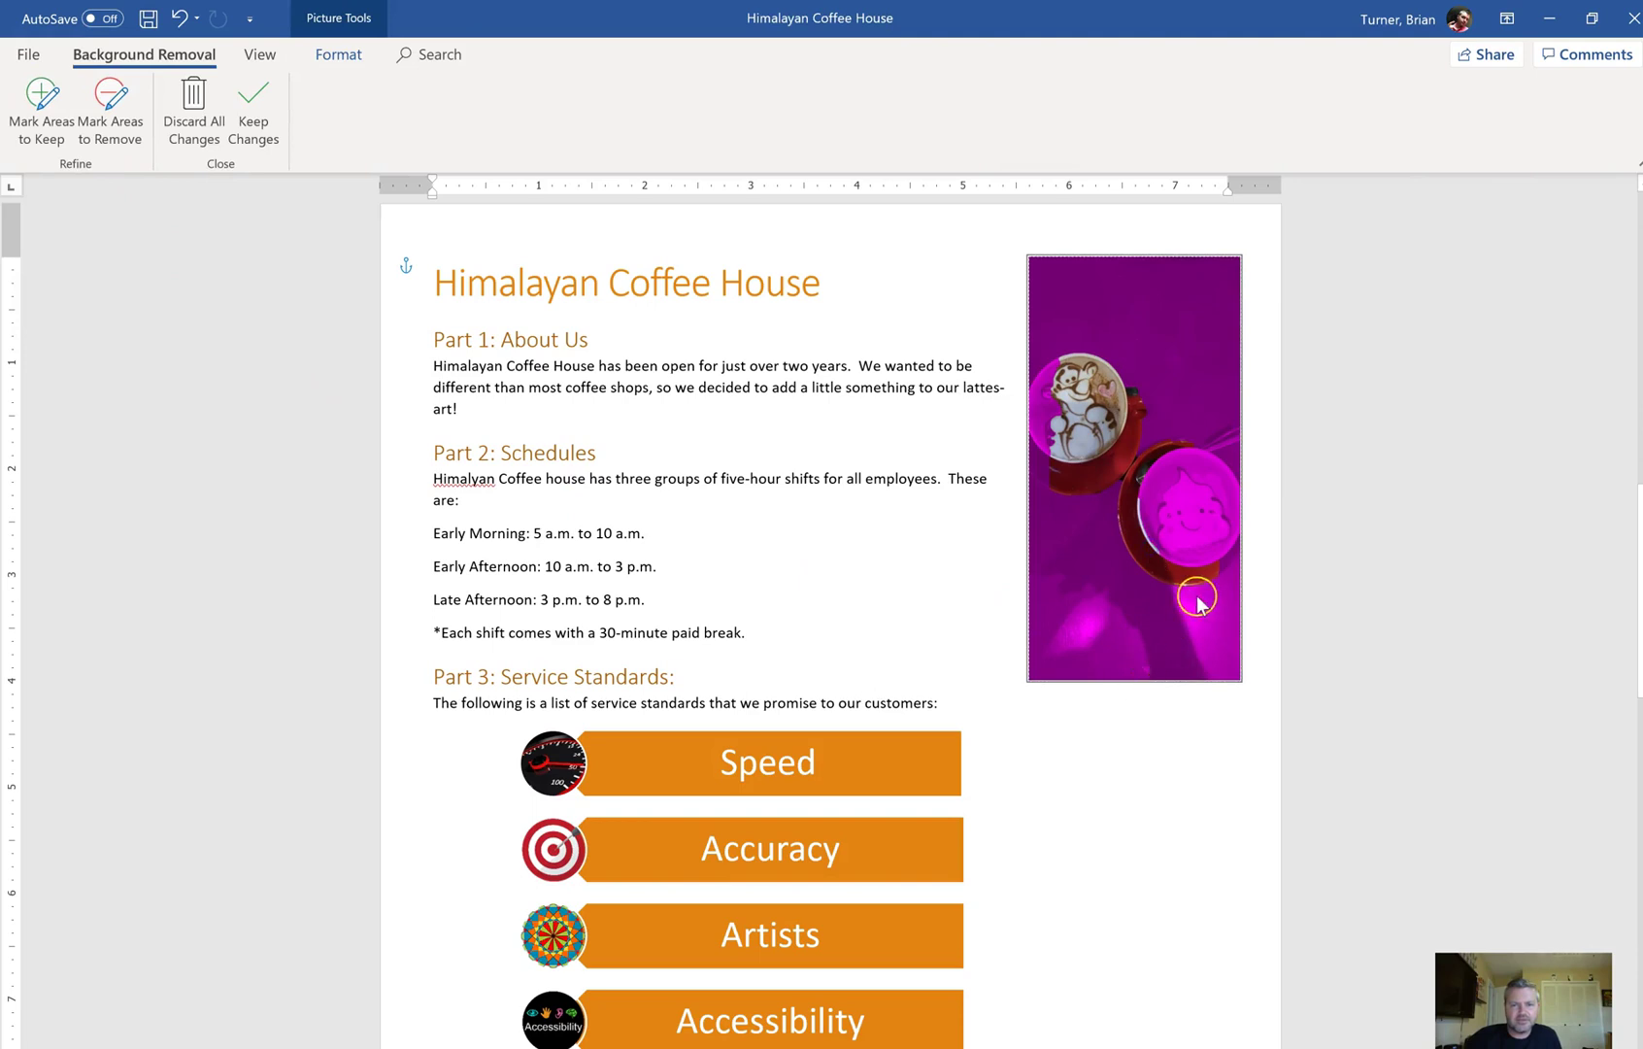
left_click(254, 127)
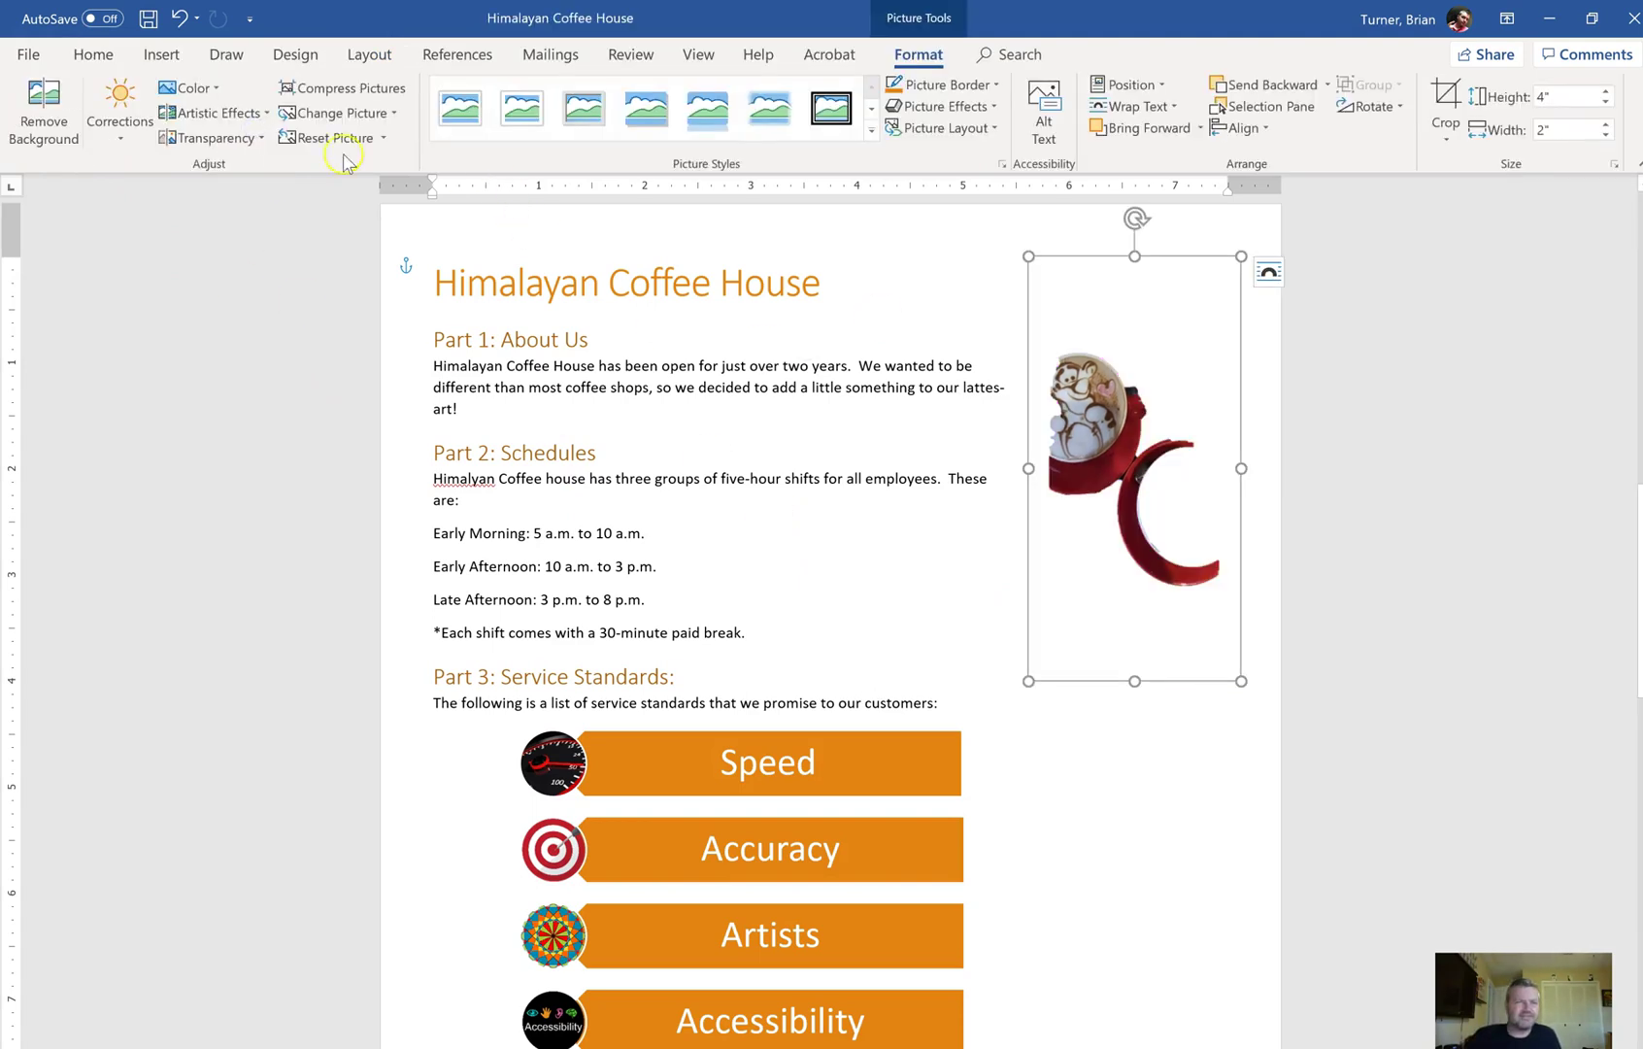
left_click(180, 19)
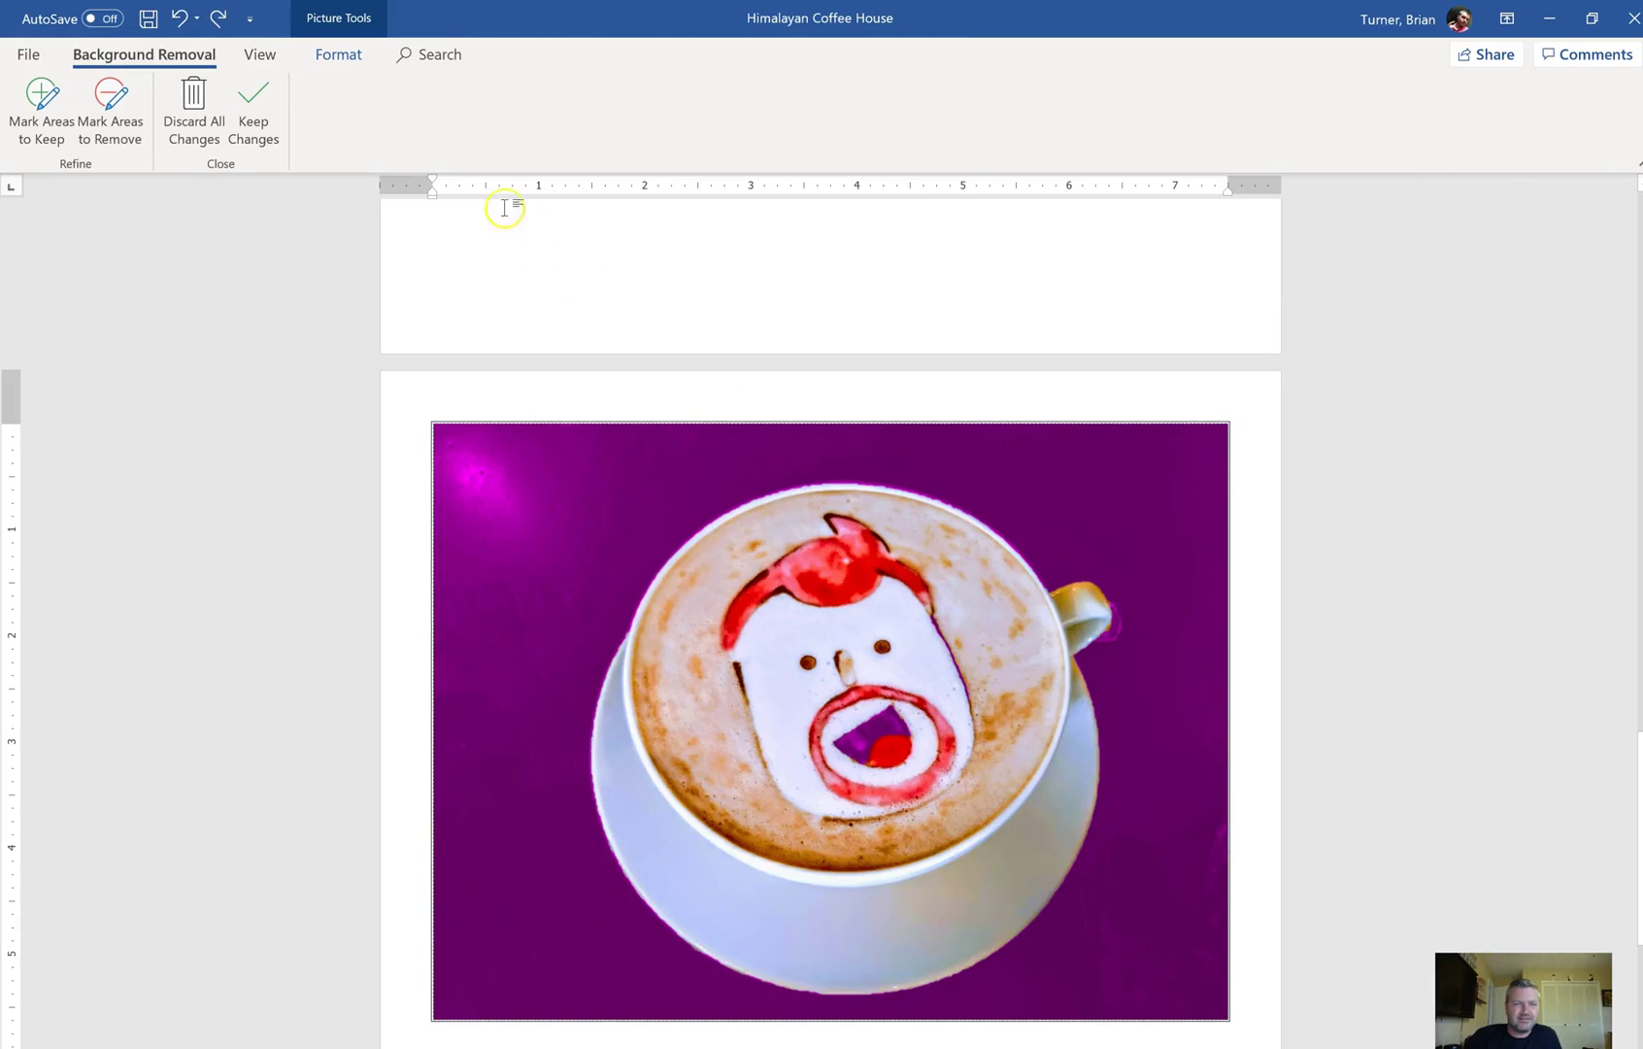
Redo and undo to bring the clown-face latte picture back into background-removal editing.
left_click(219, 27)
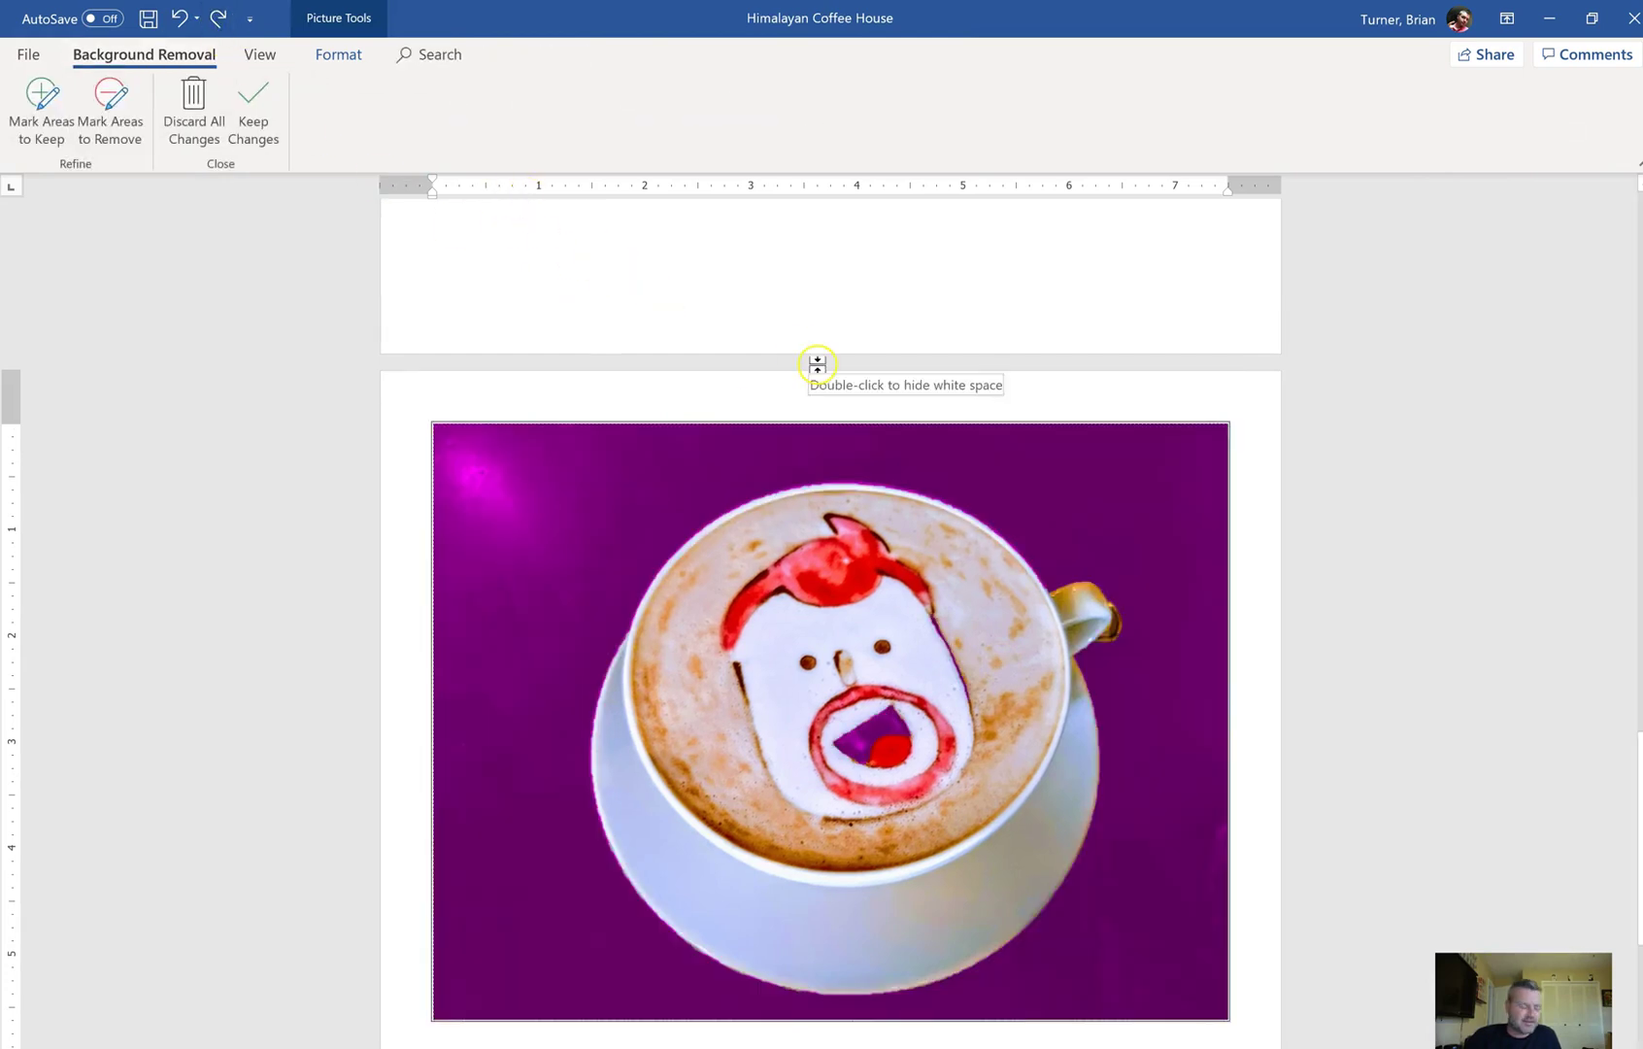
left_click(816, 364)
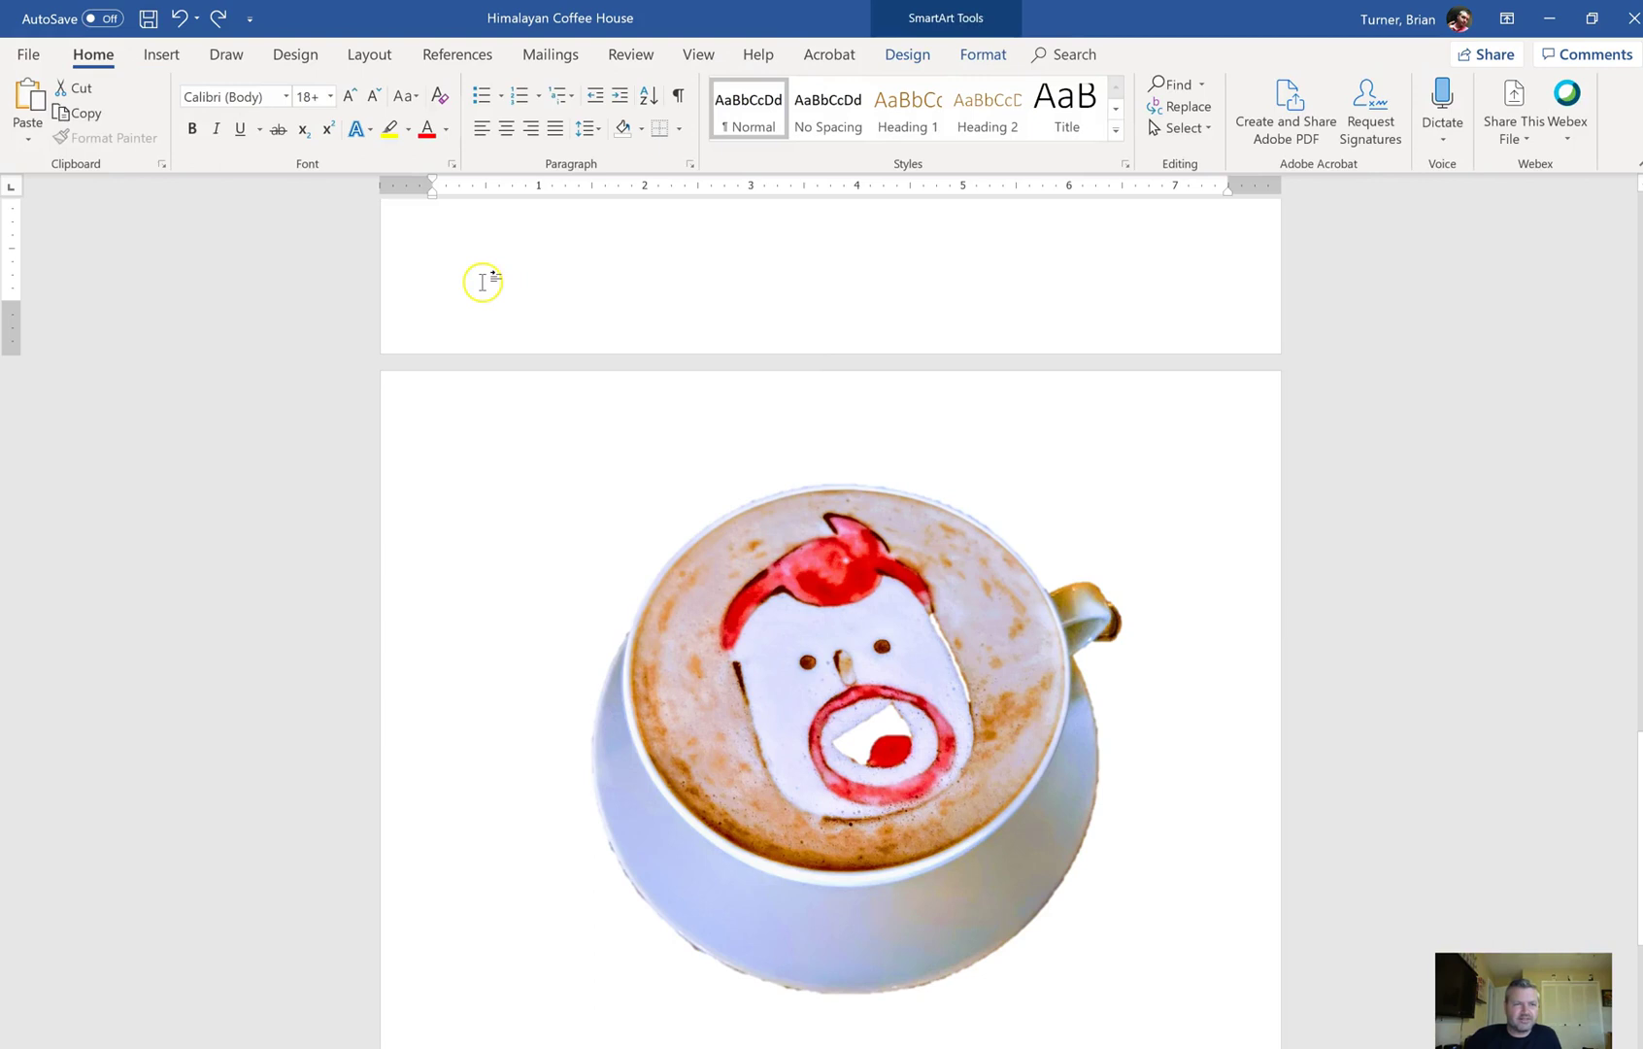
left_click(181, 19)
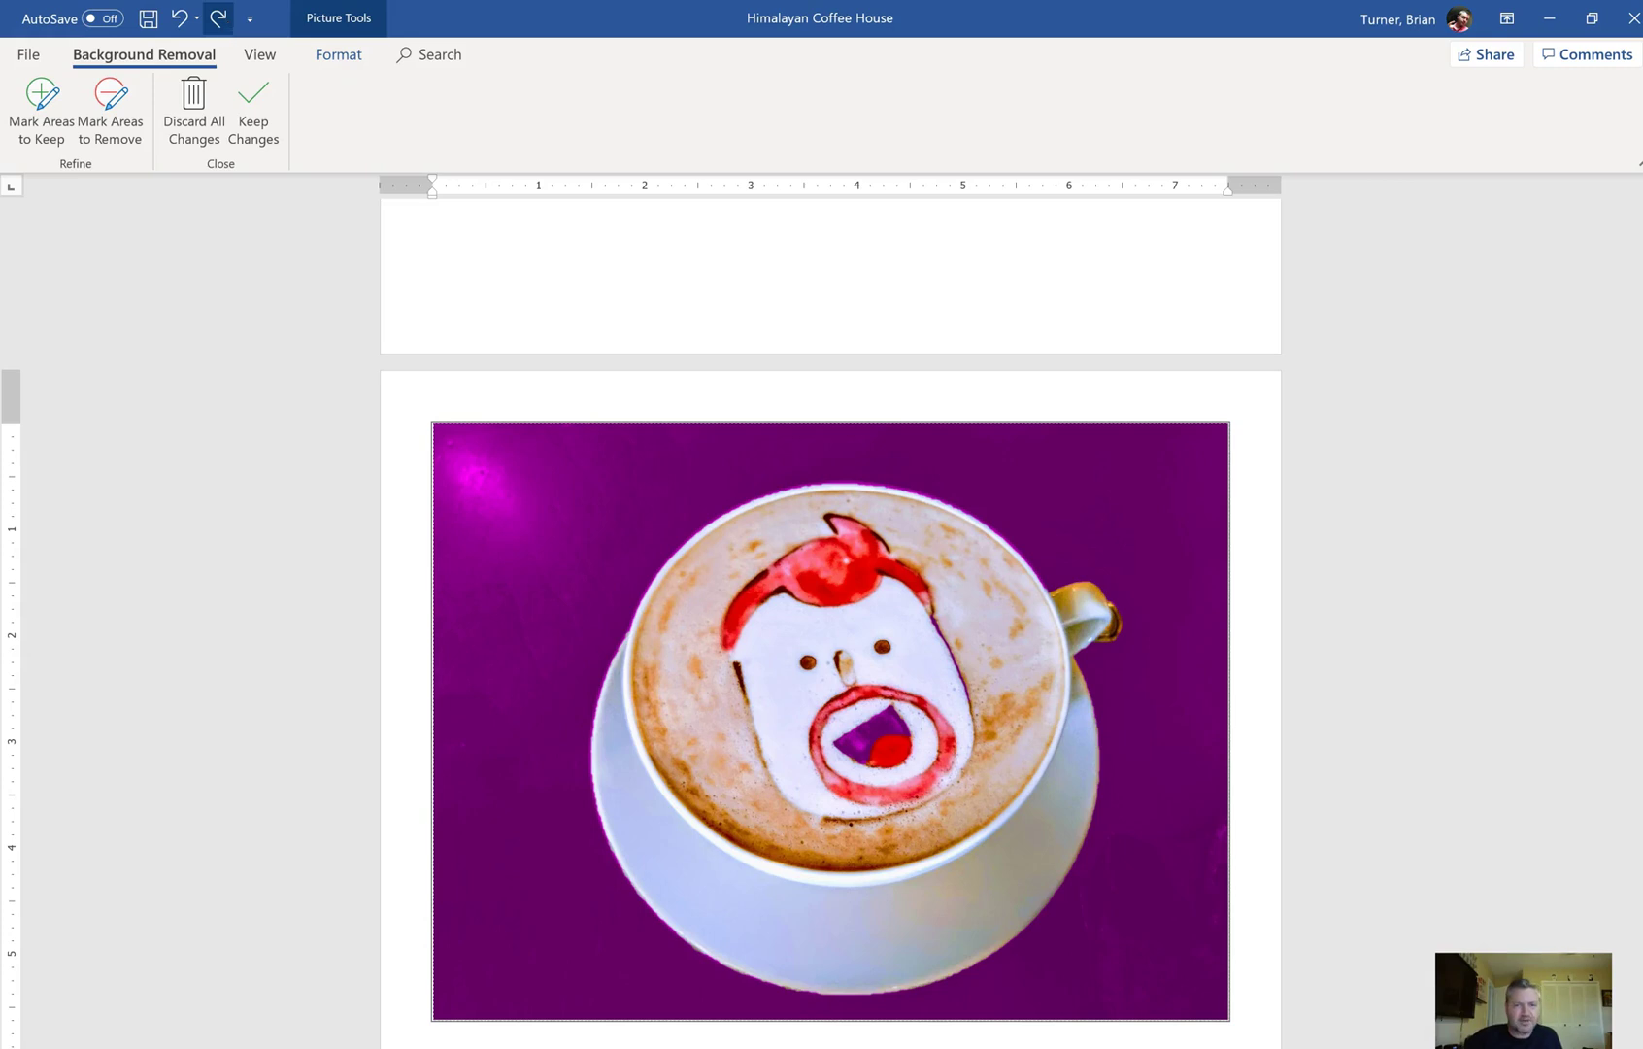
Apply a Soft Round bevel from Shape Effects to the service-standards SmartArt bars.
scroll(780, 605, "up", 10)
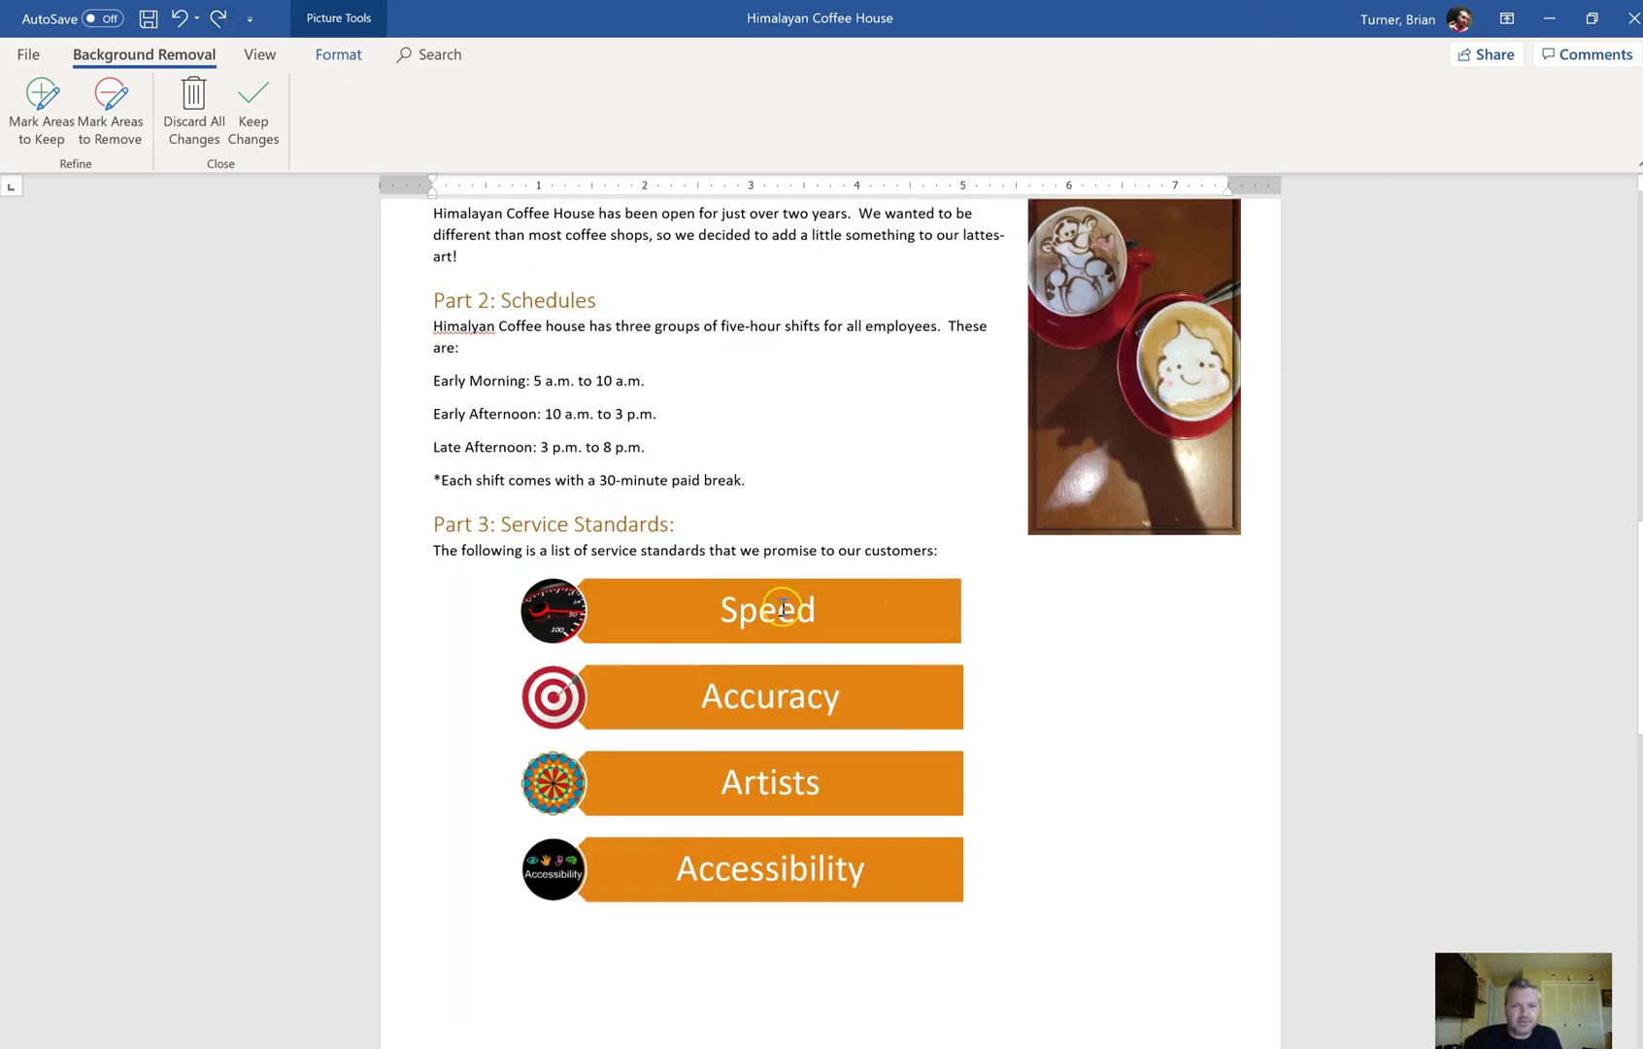
left_click(975, 770)
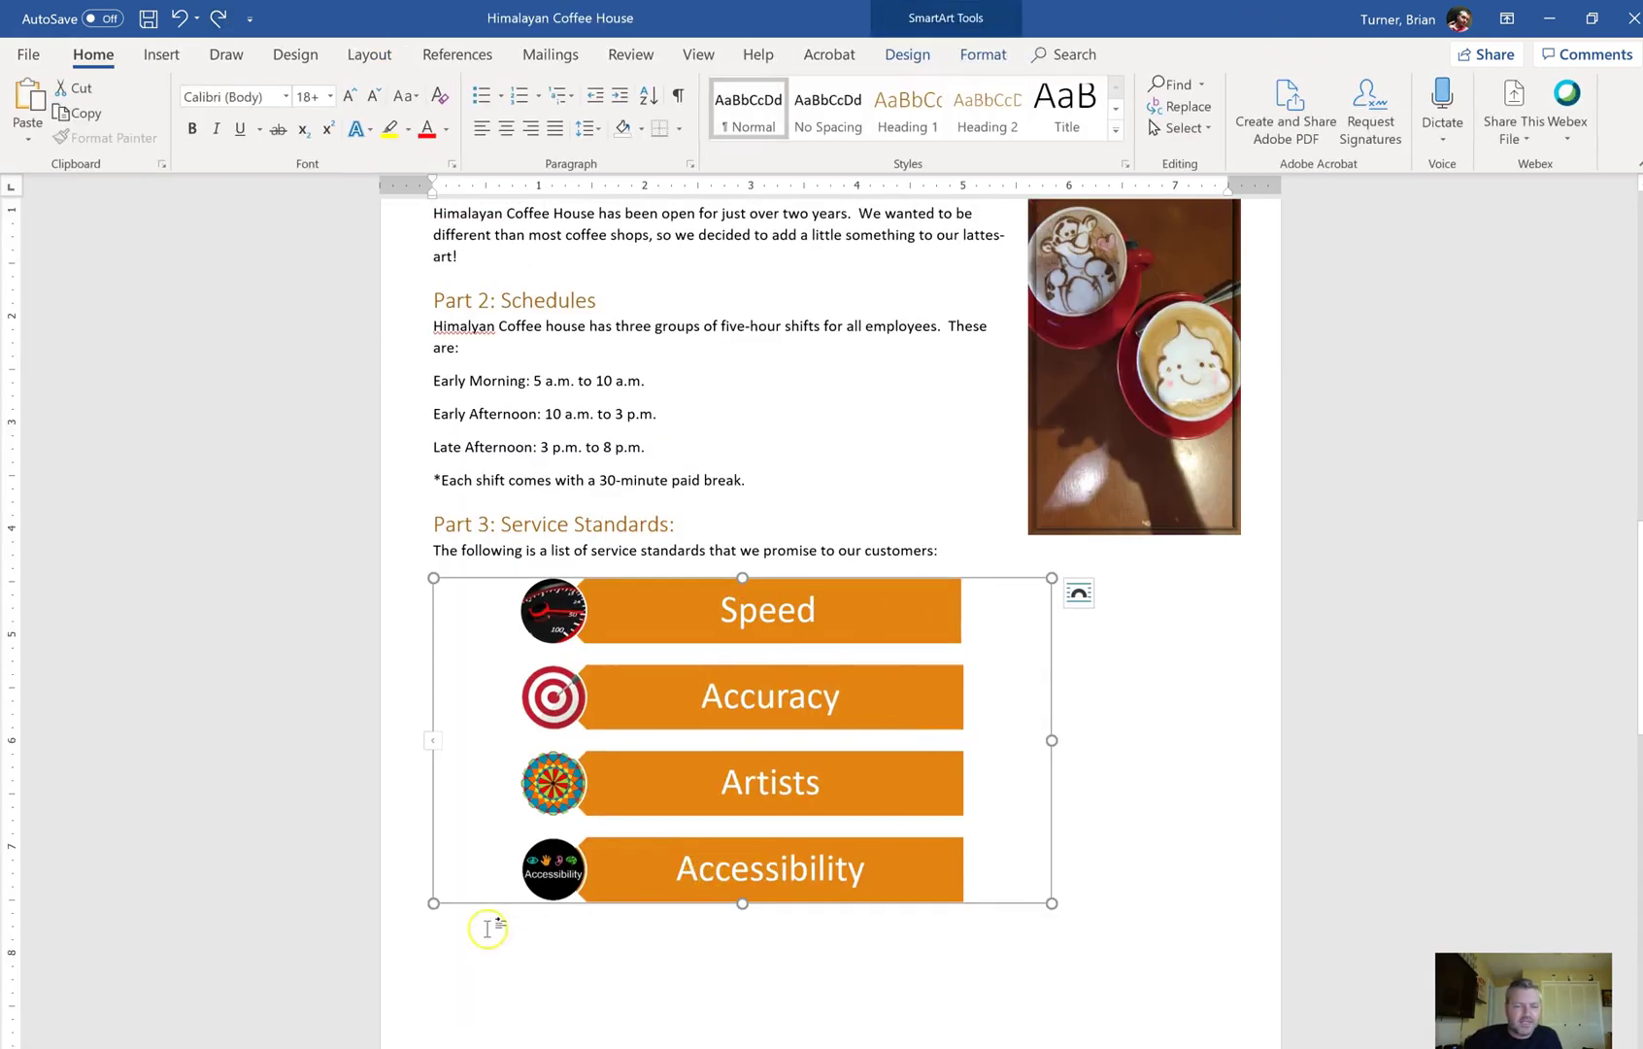
left_click(904, 56)
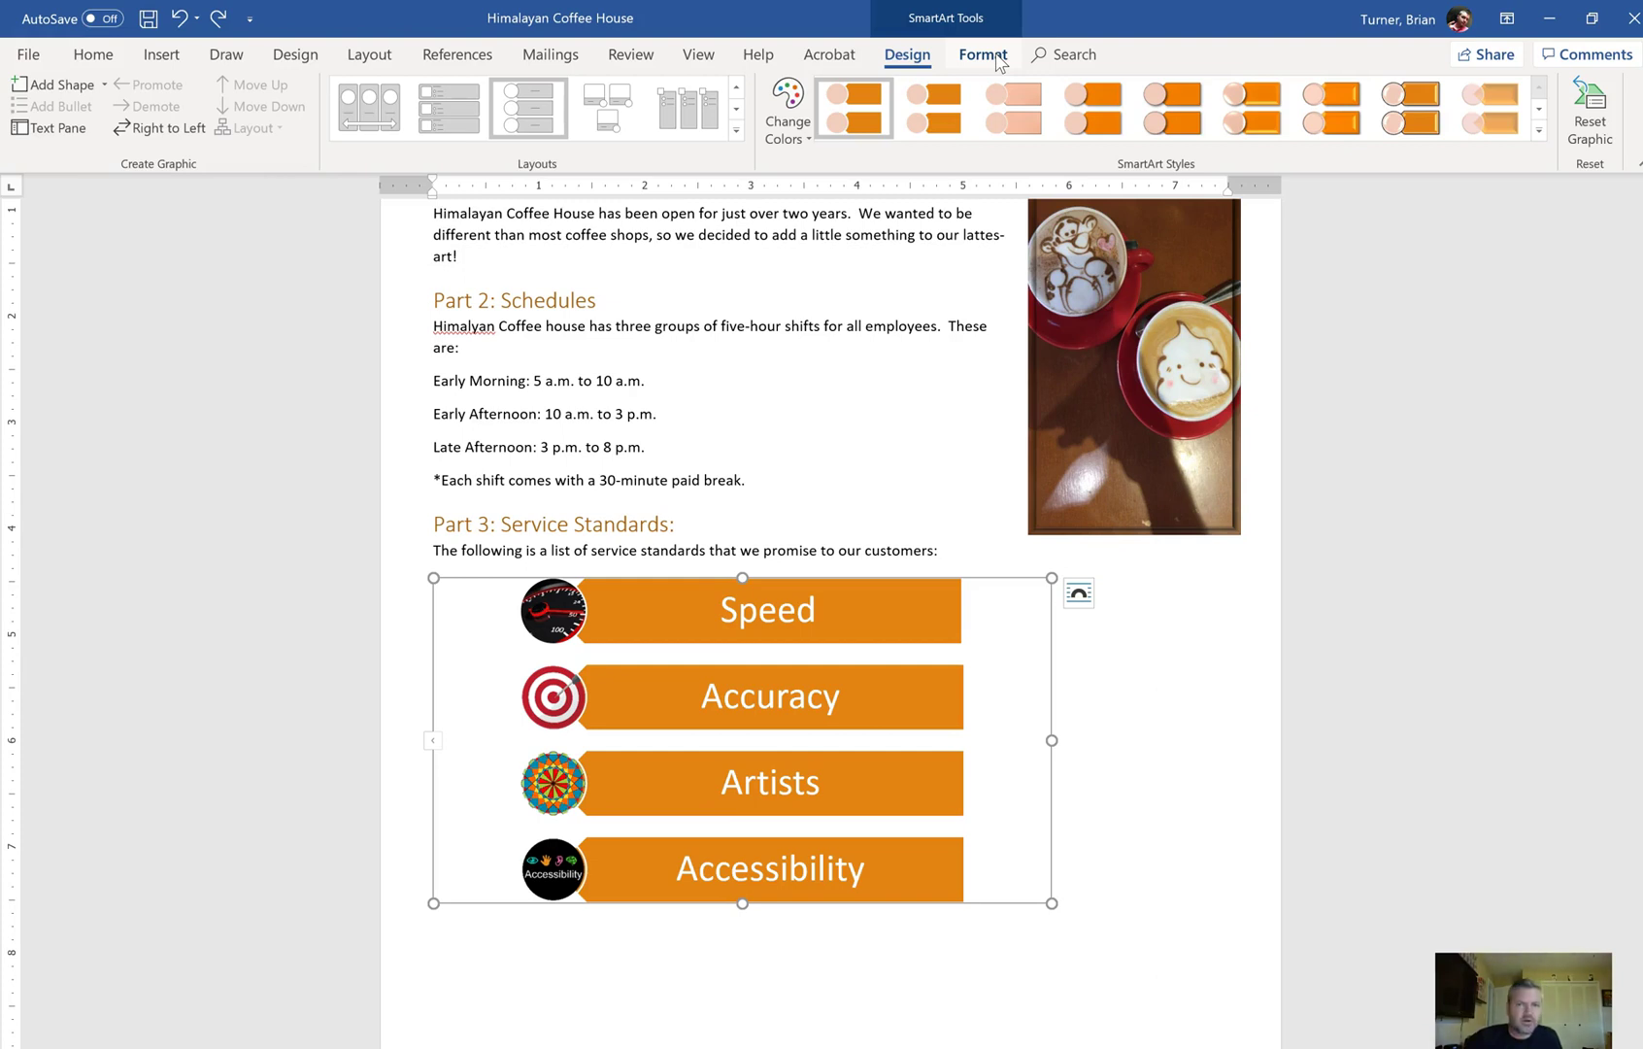
left_click(984, 58)
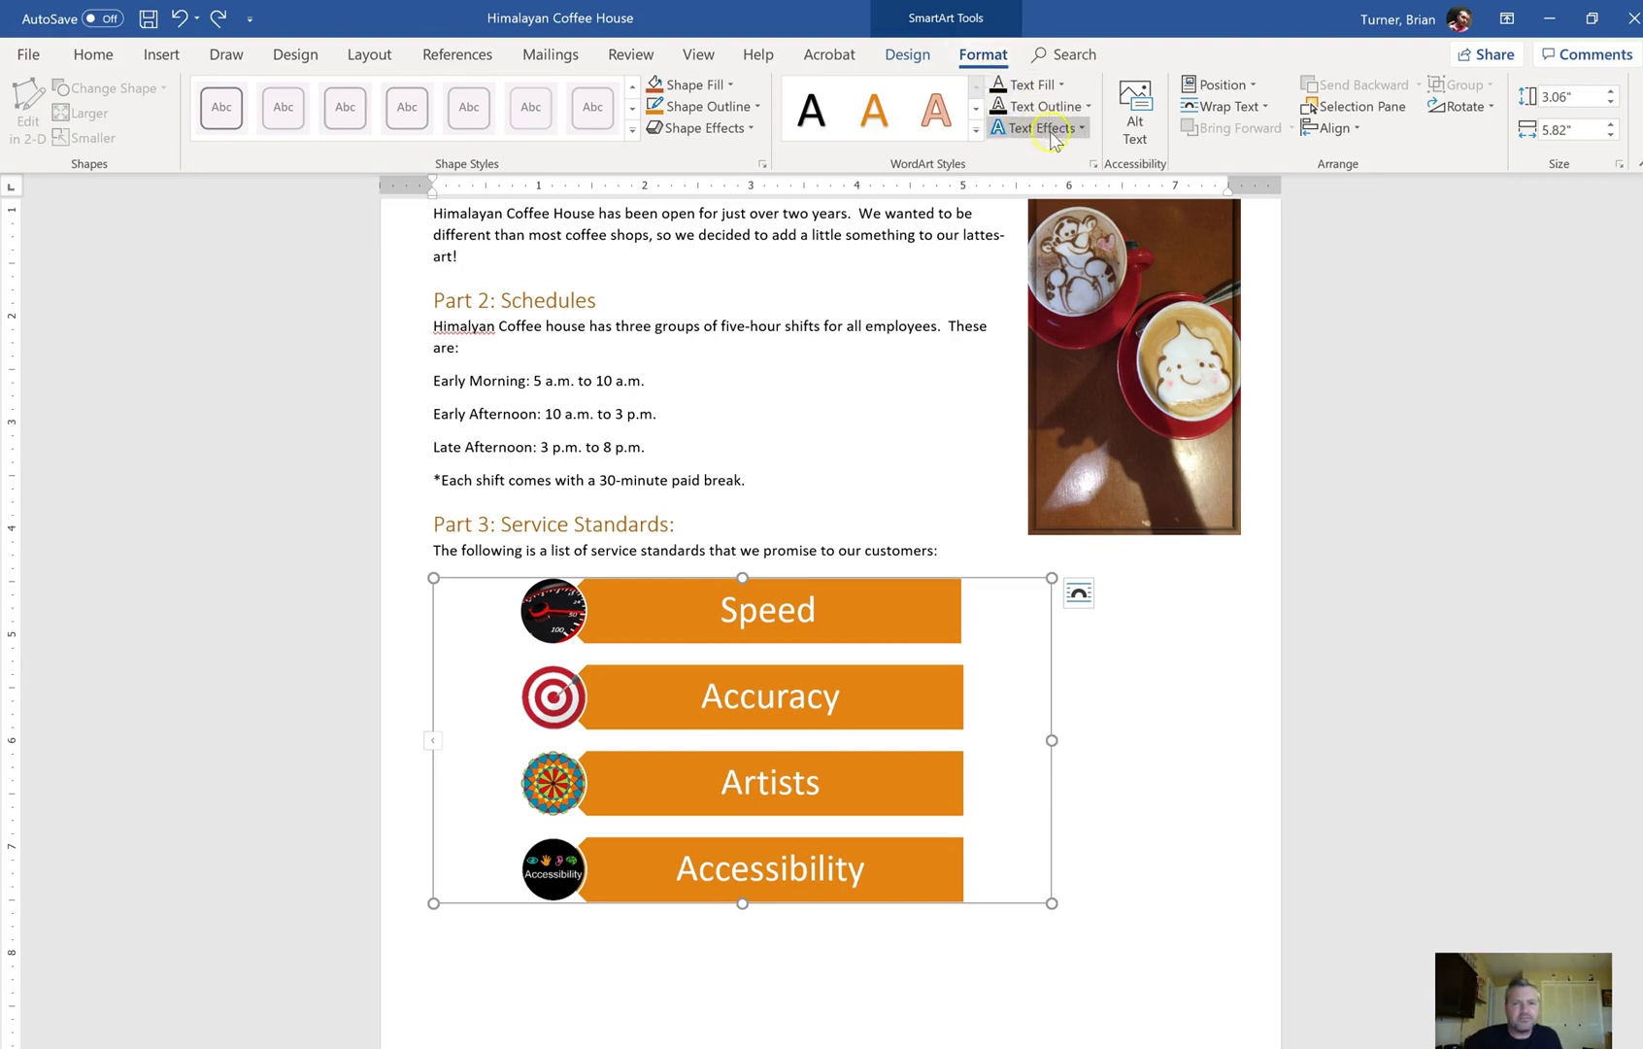
left_click(741, 130)
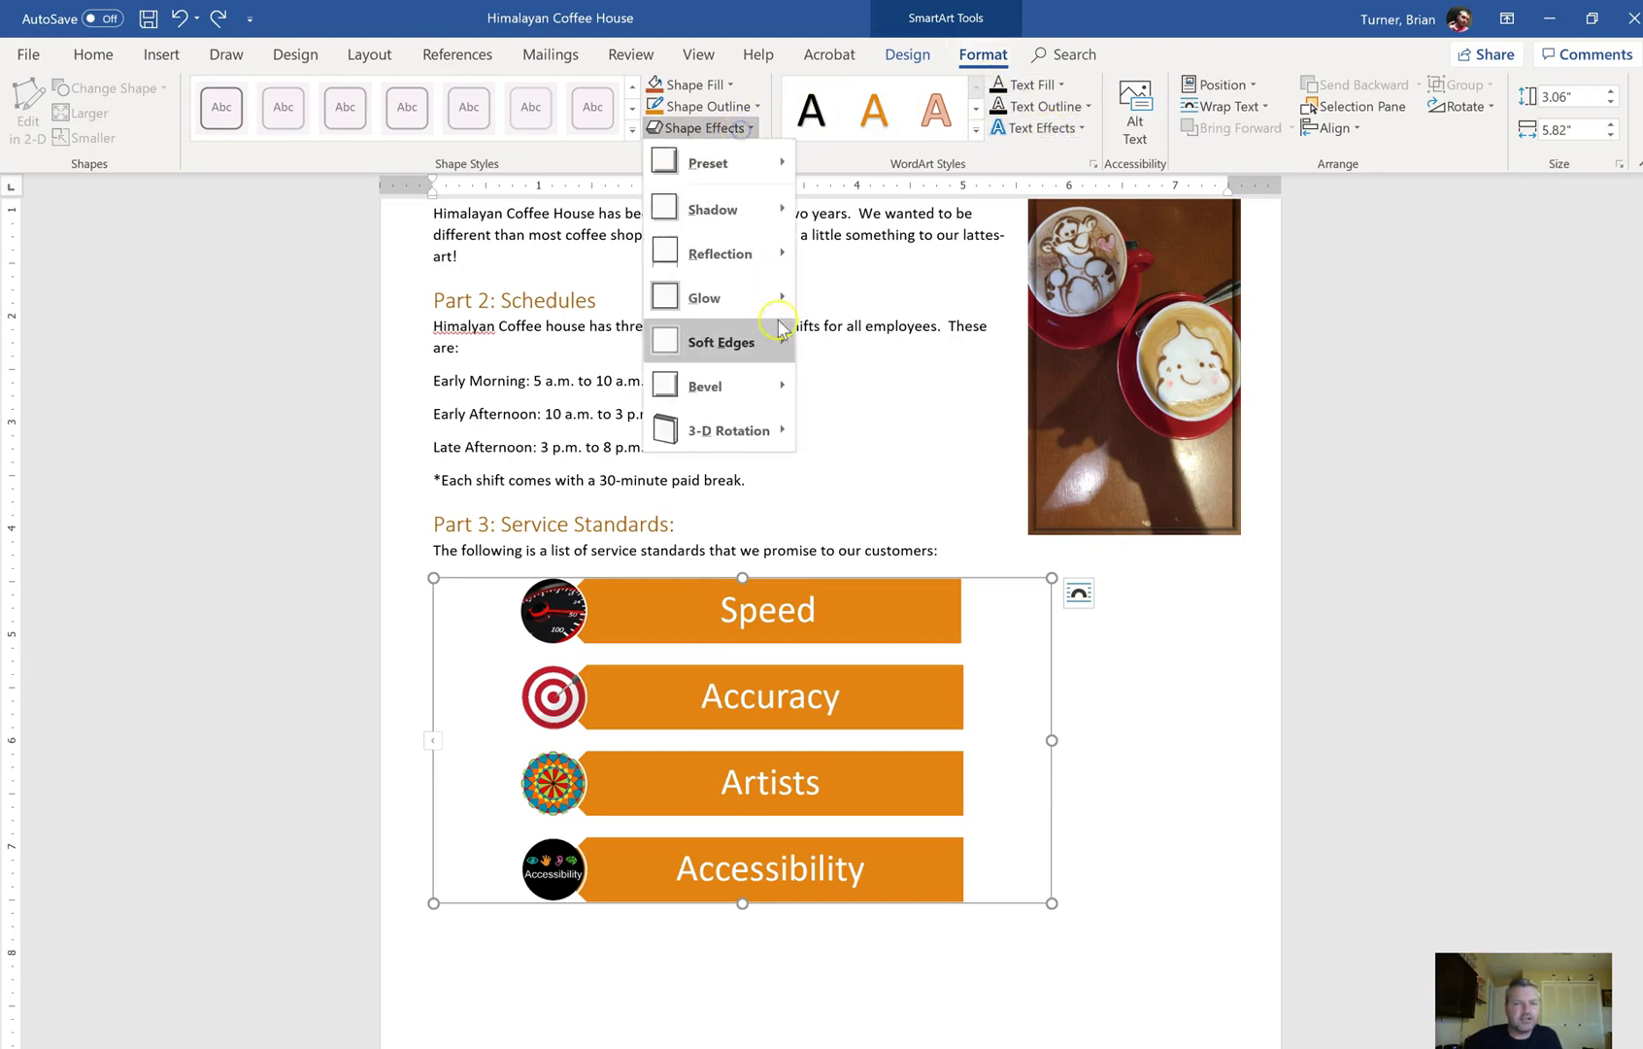
mouse_move(785, 385)
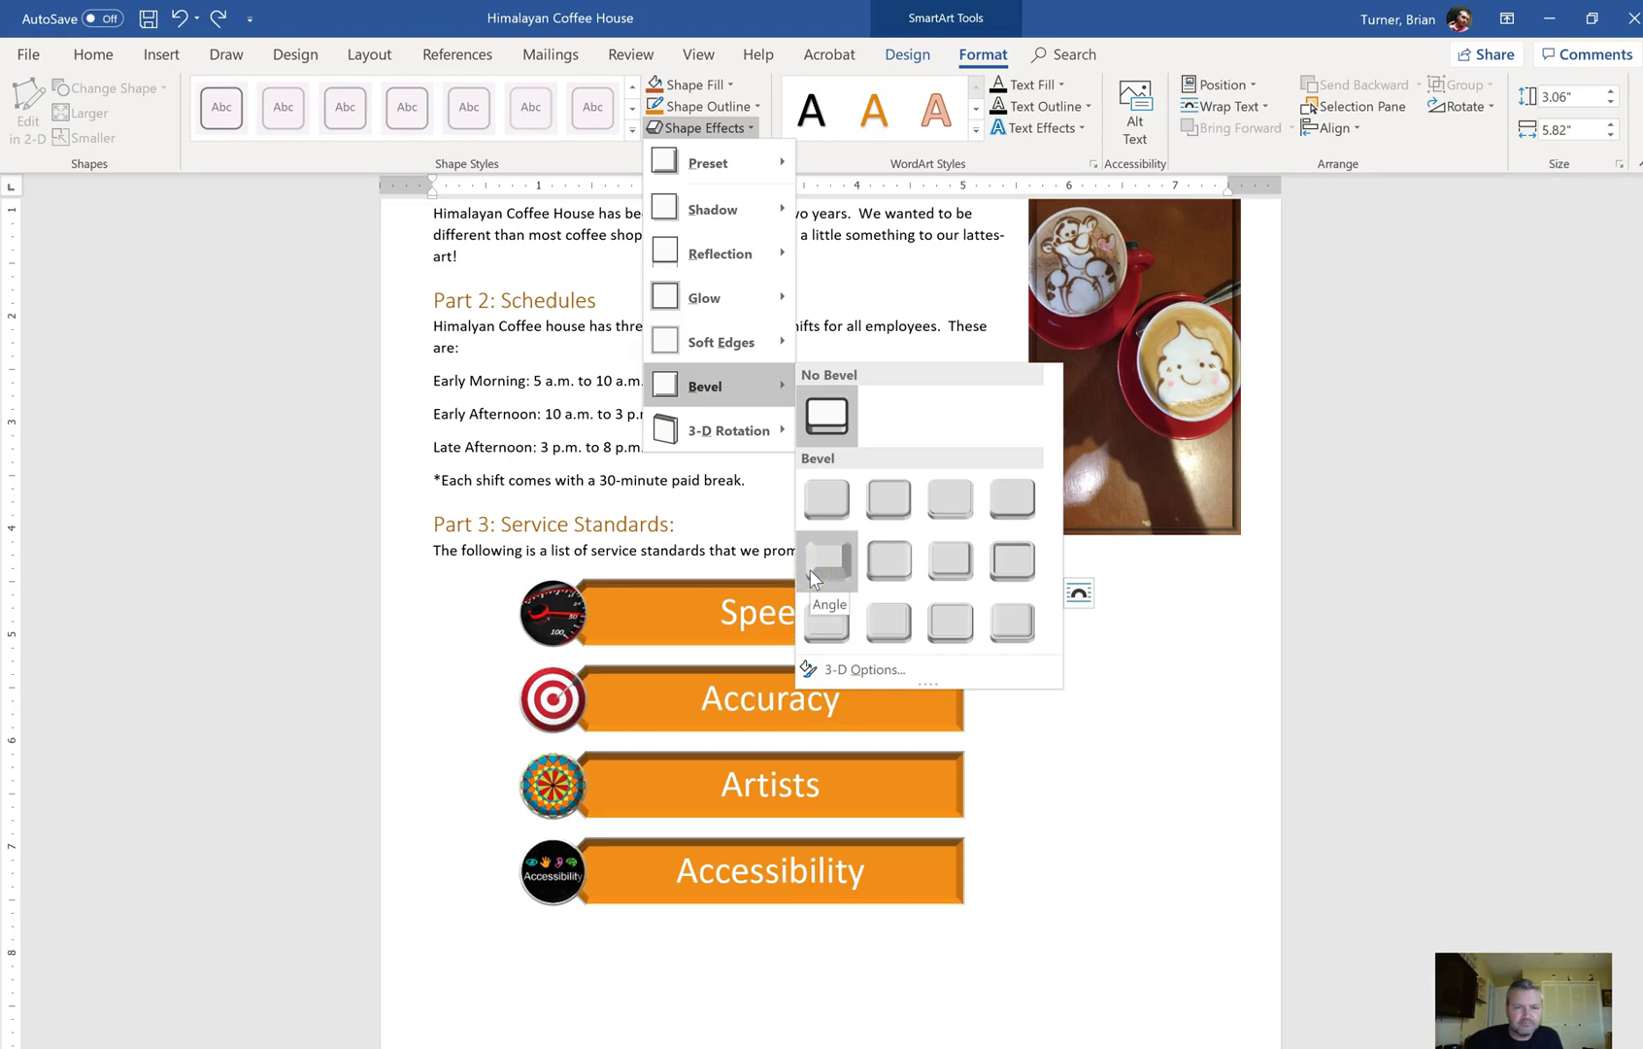
left_click(874, 566)
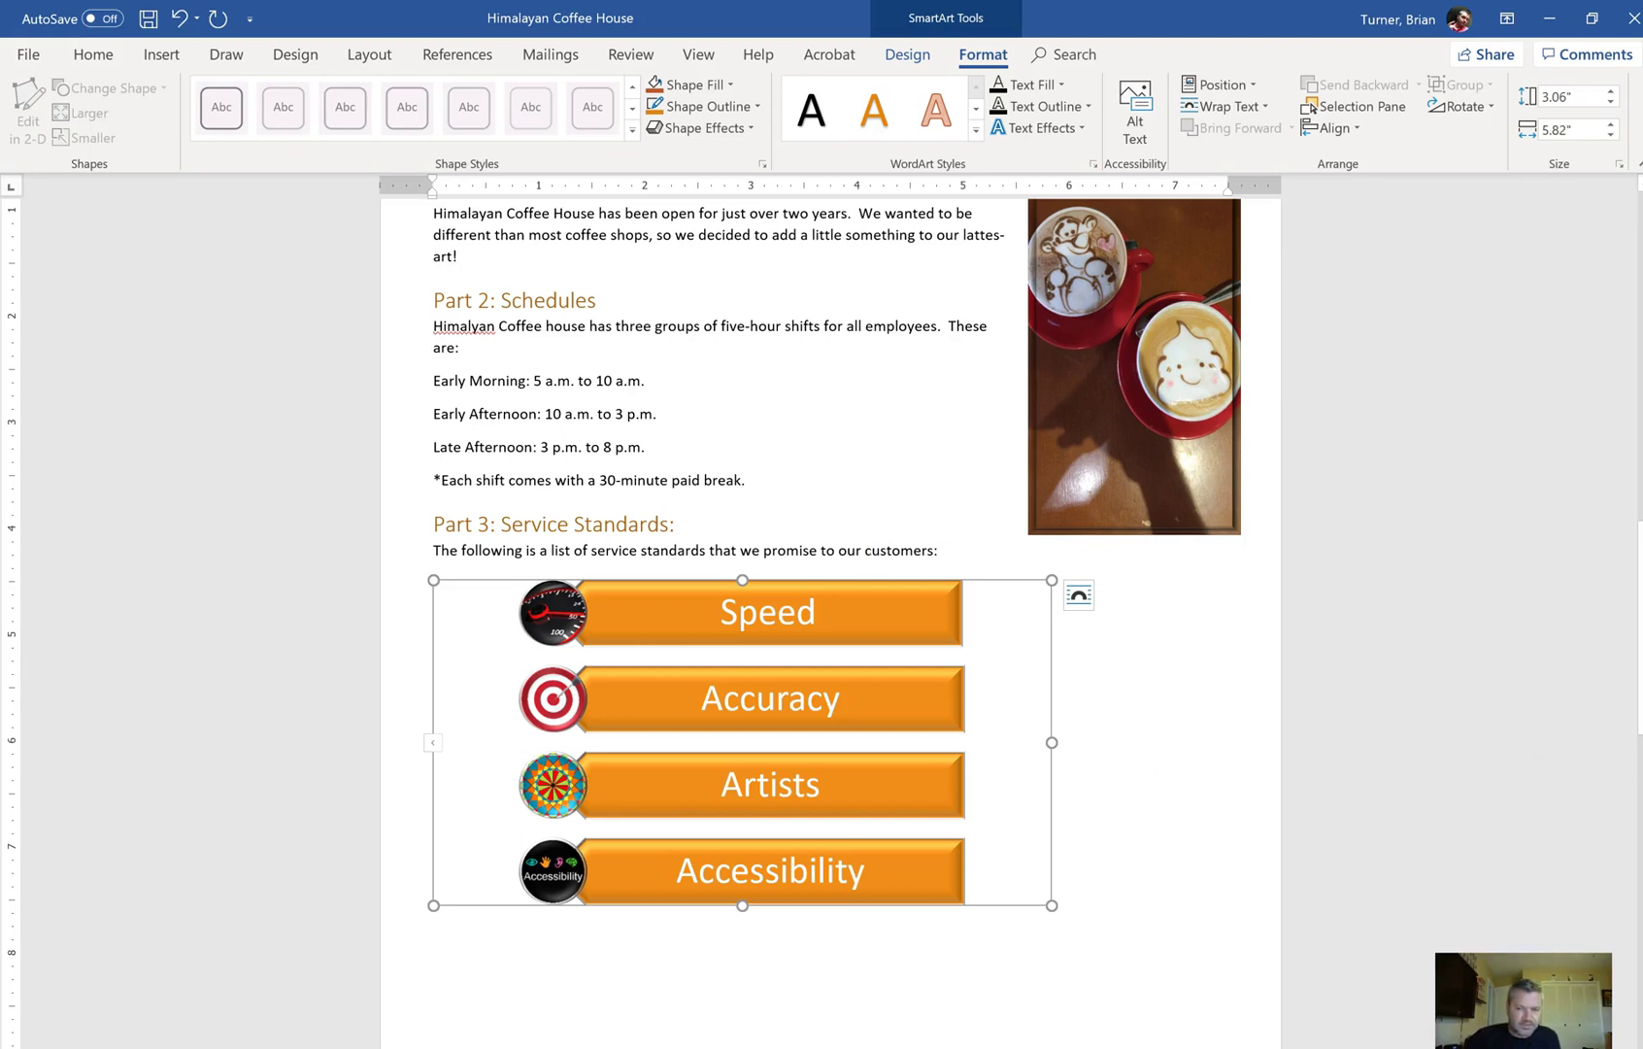
left_click_drag(1637, 622, 1637, 704)
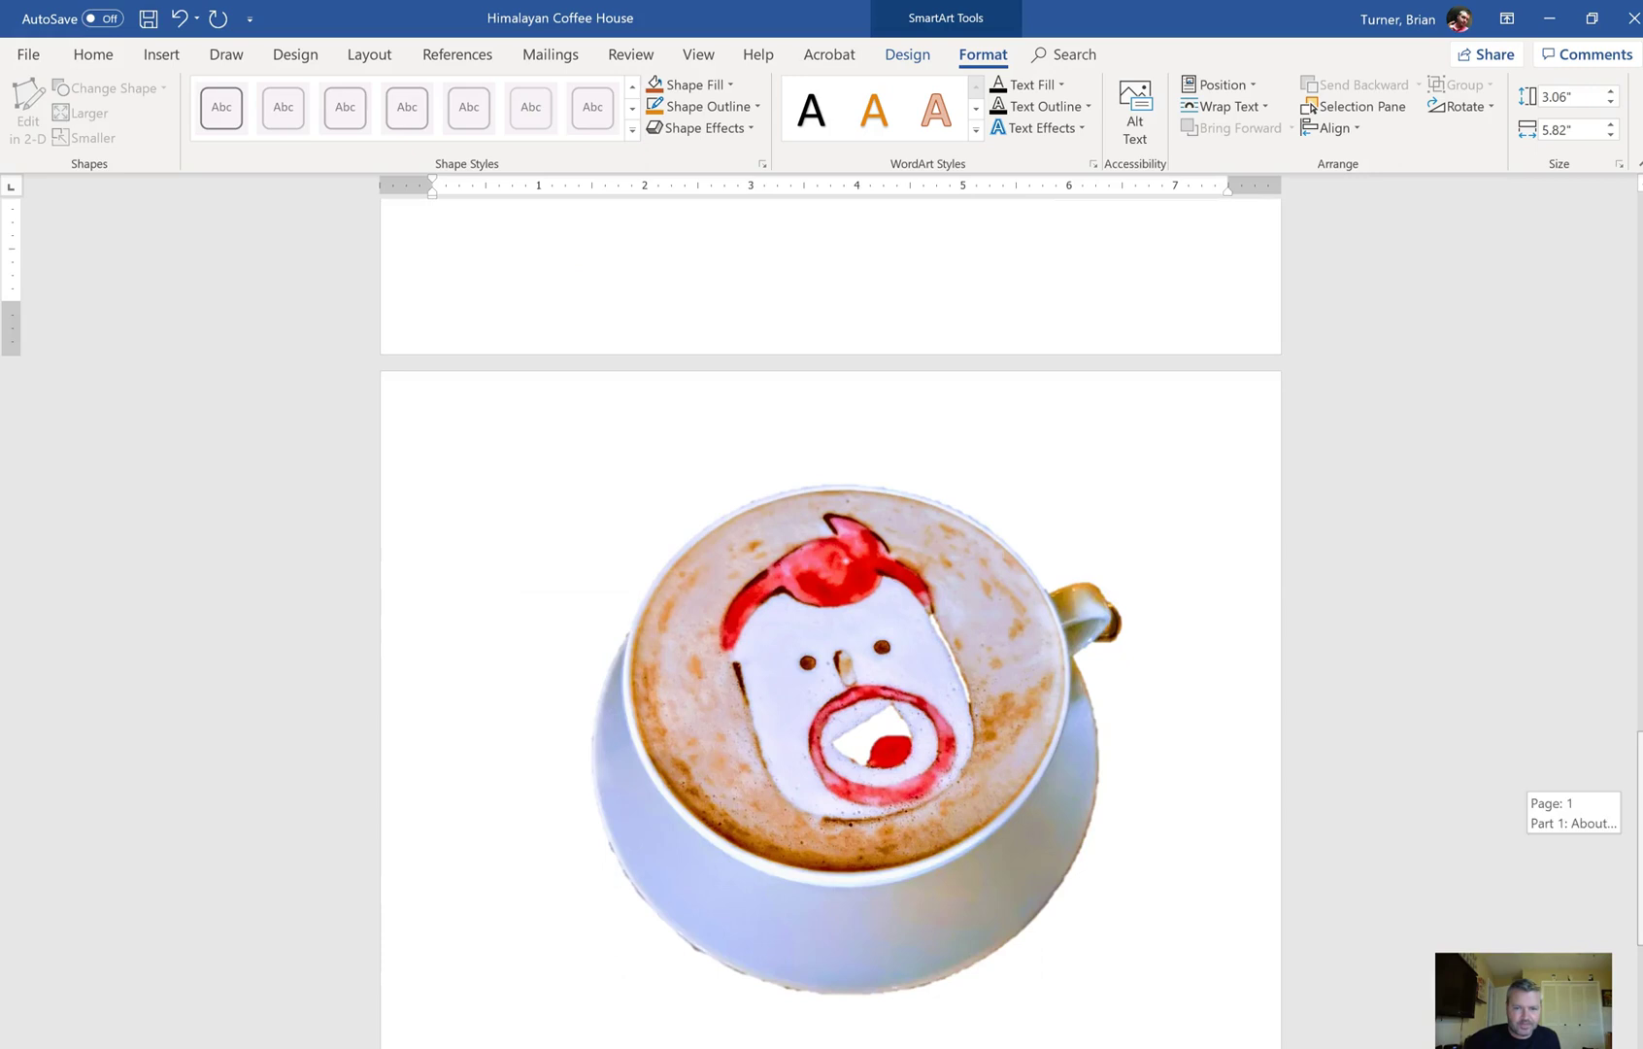
Insert footnote 1 after the 'Part 2: Schedules' heading.
scroll(663, 645, "up", 10)
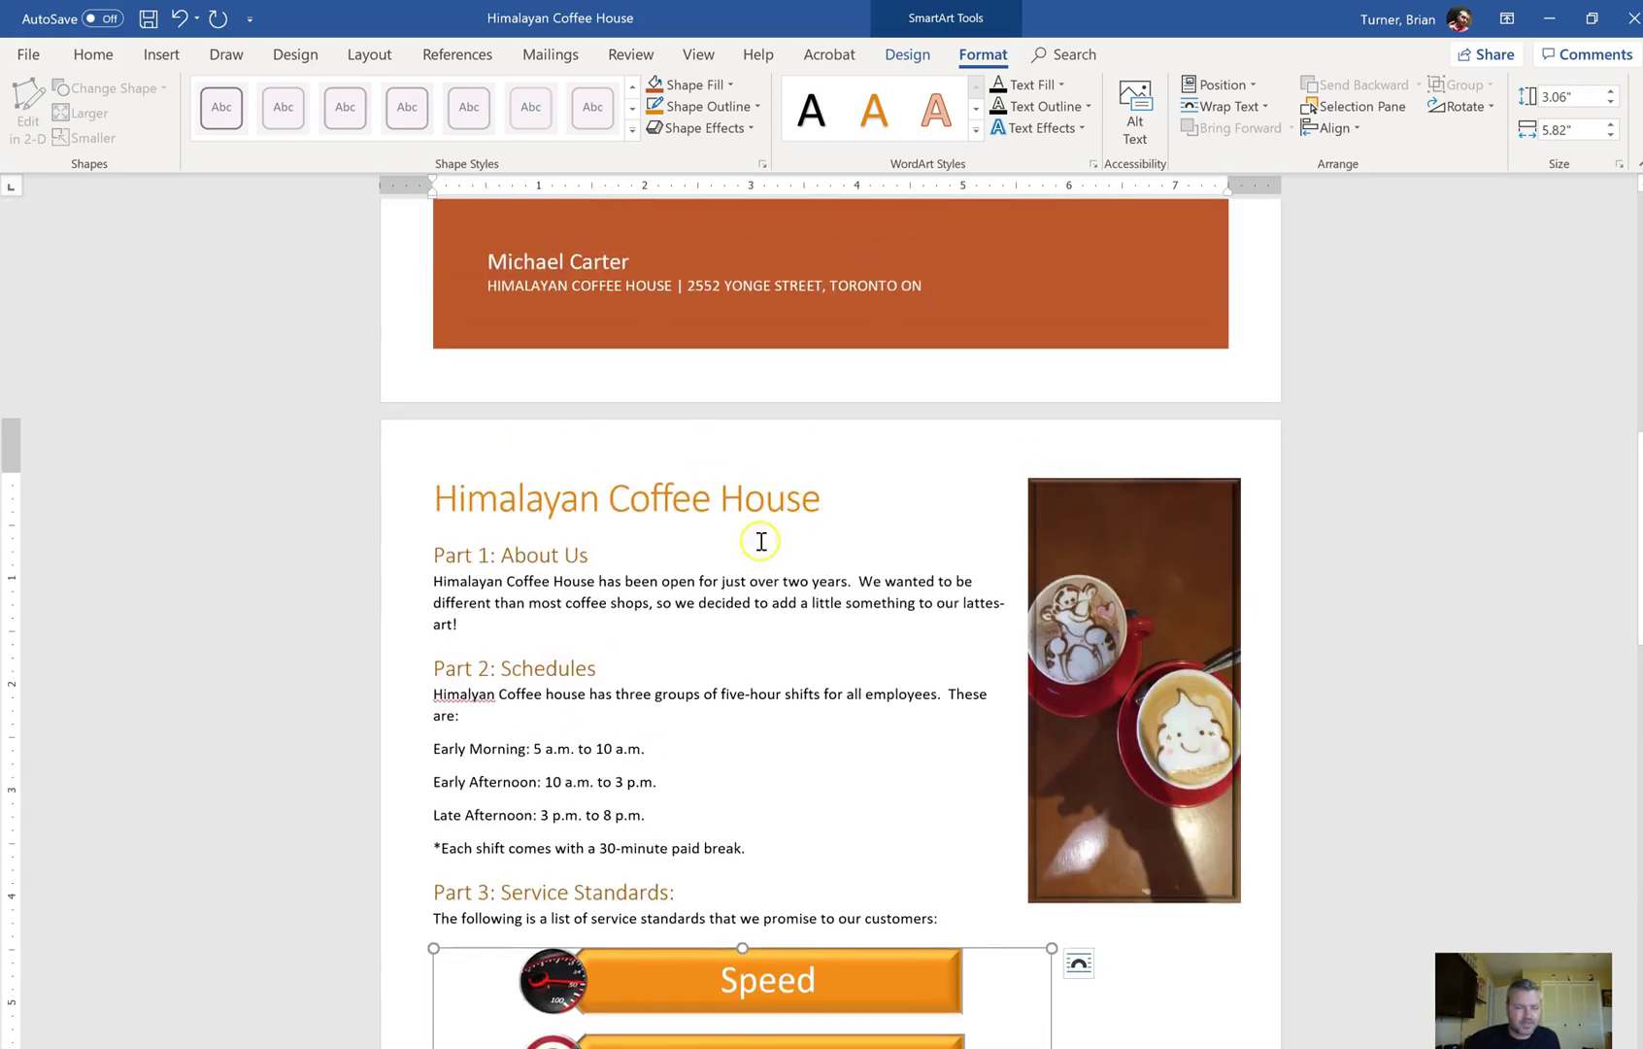
left_click(636, 669)
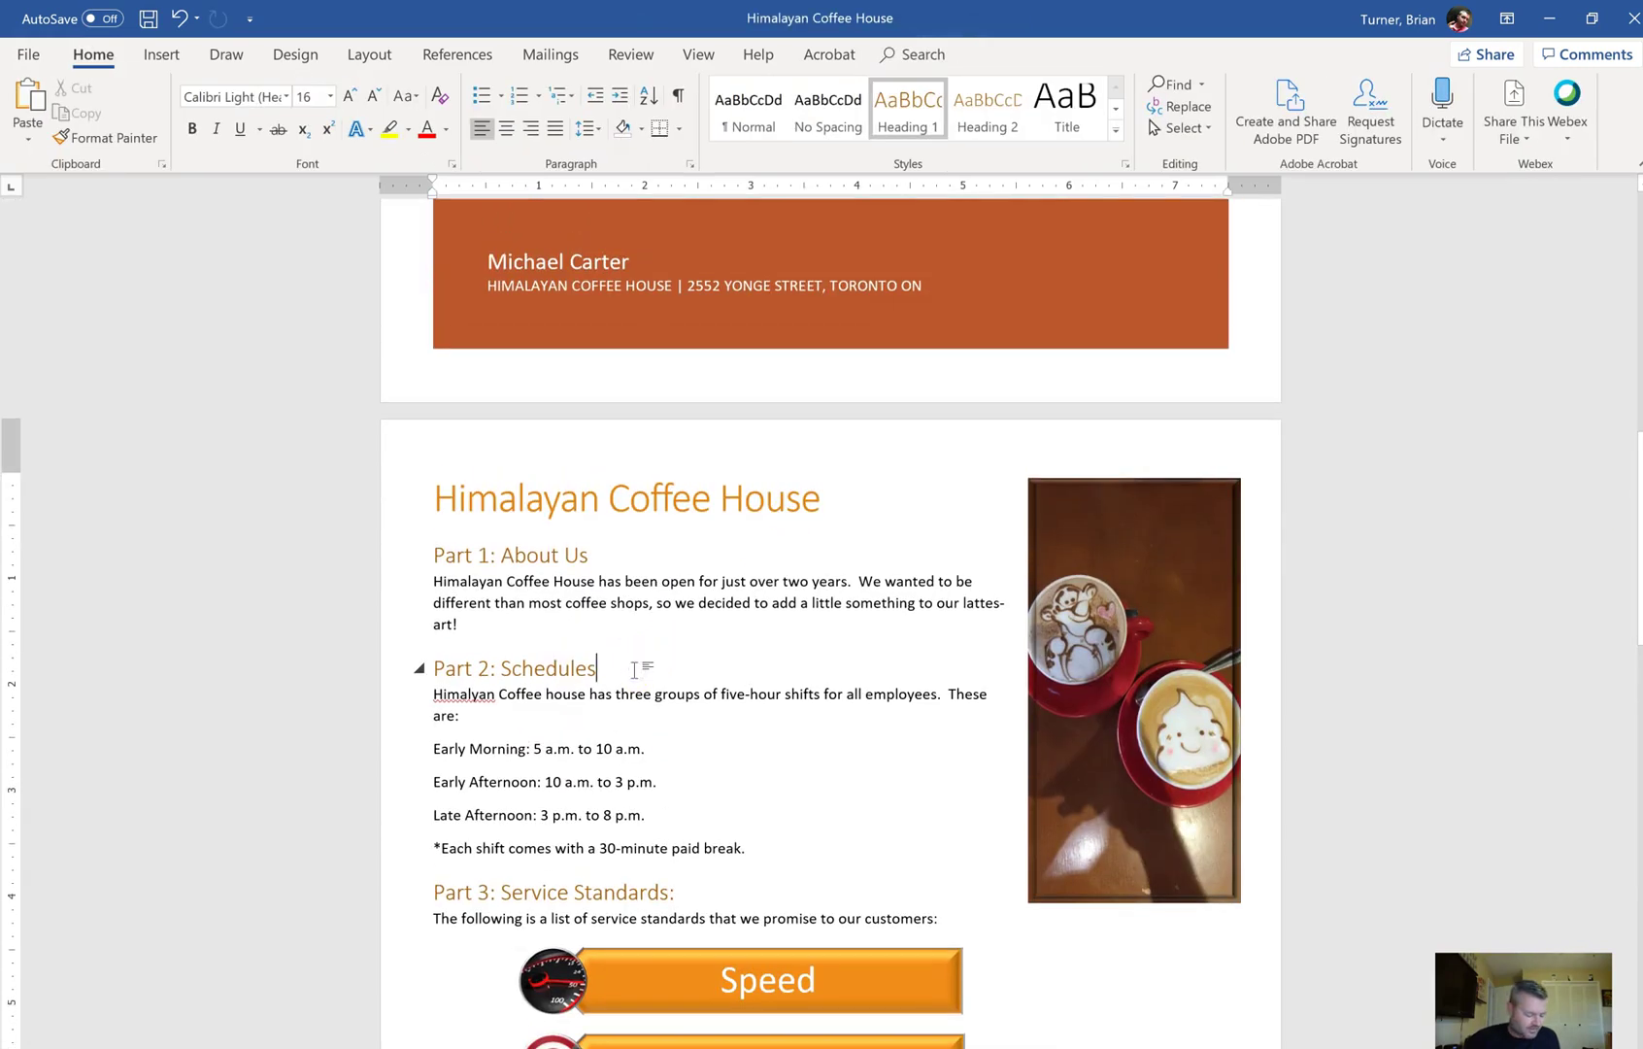
left_click(467, 55)
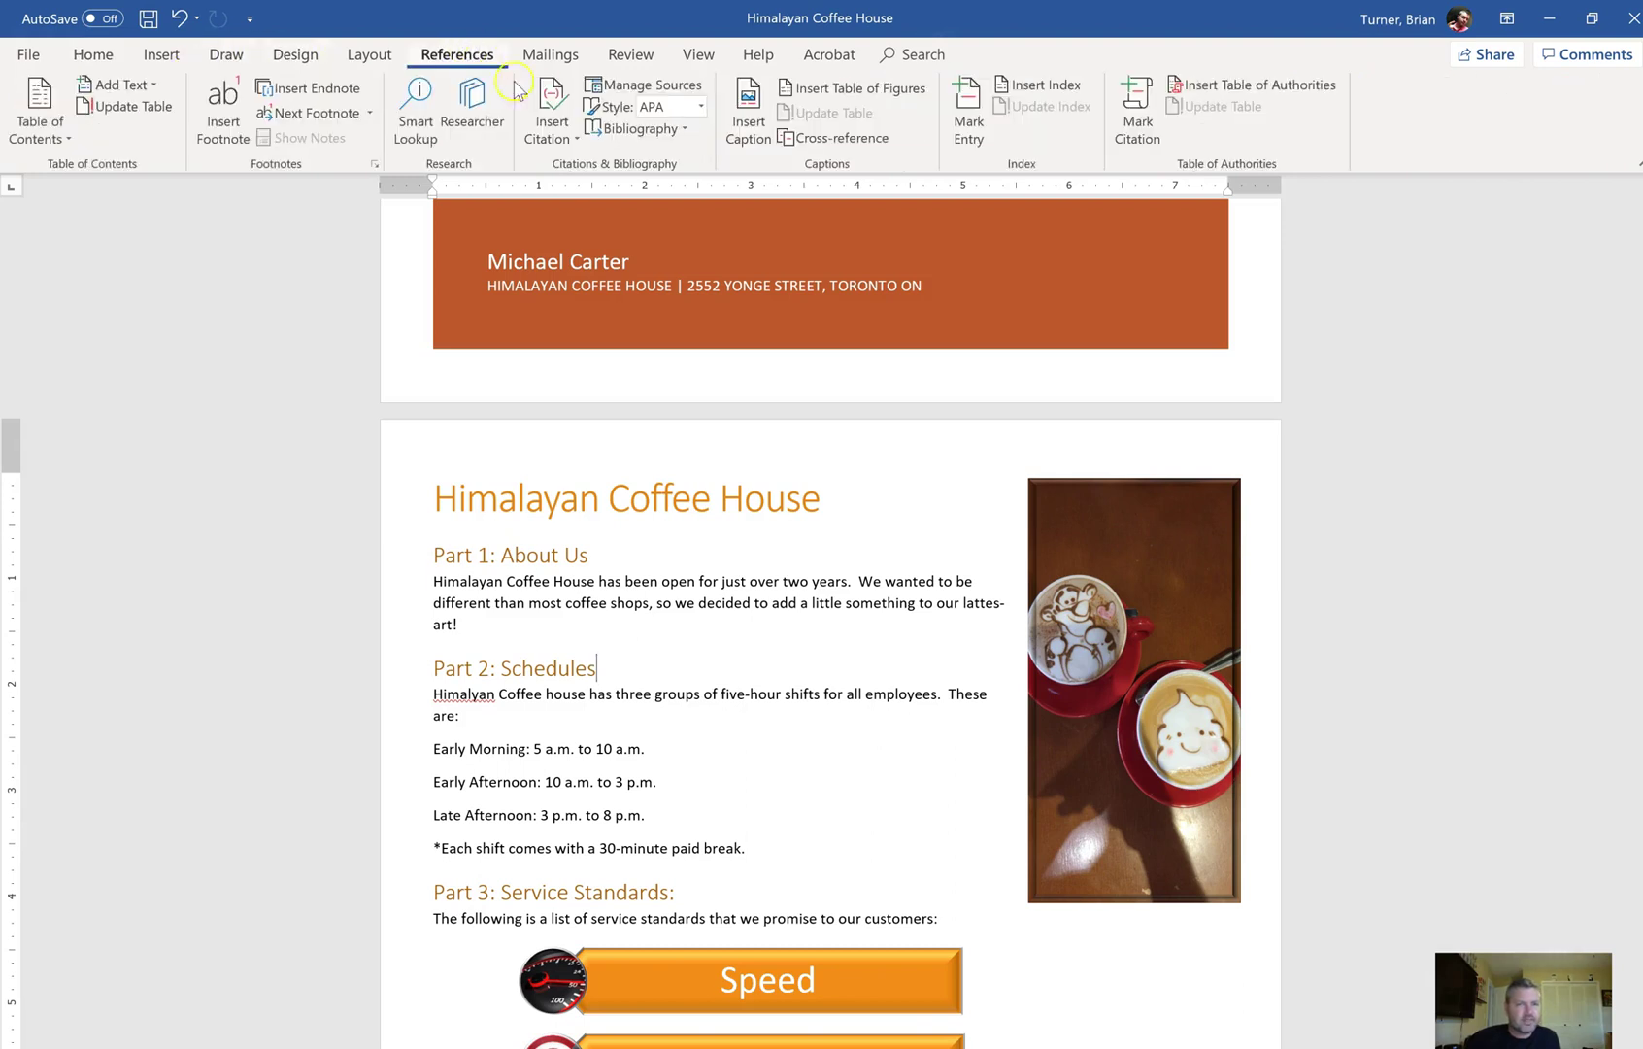
left_click(231, 139)
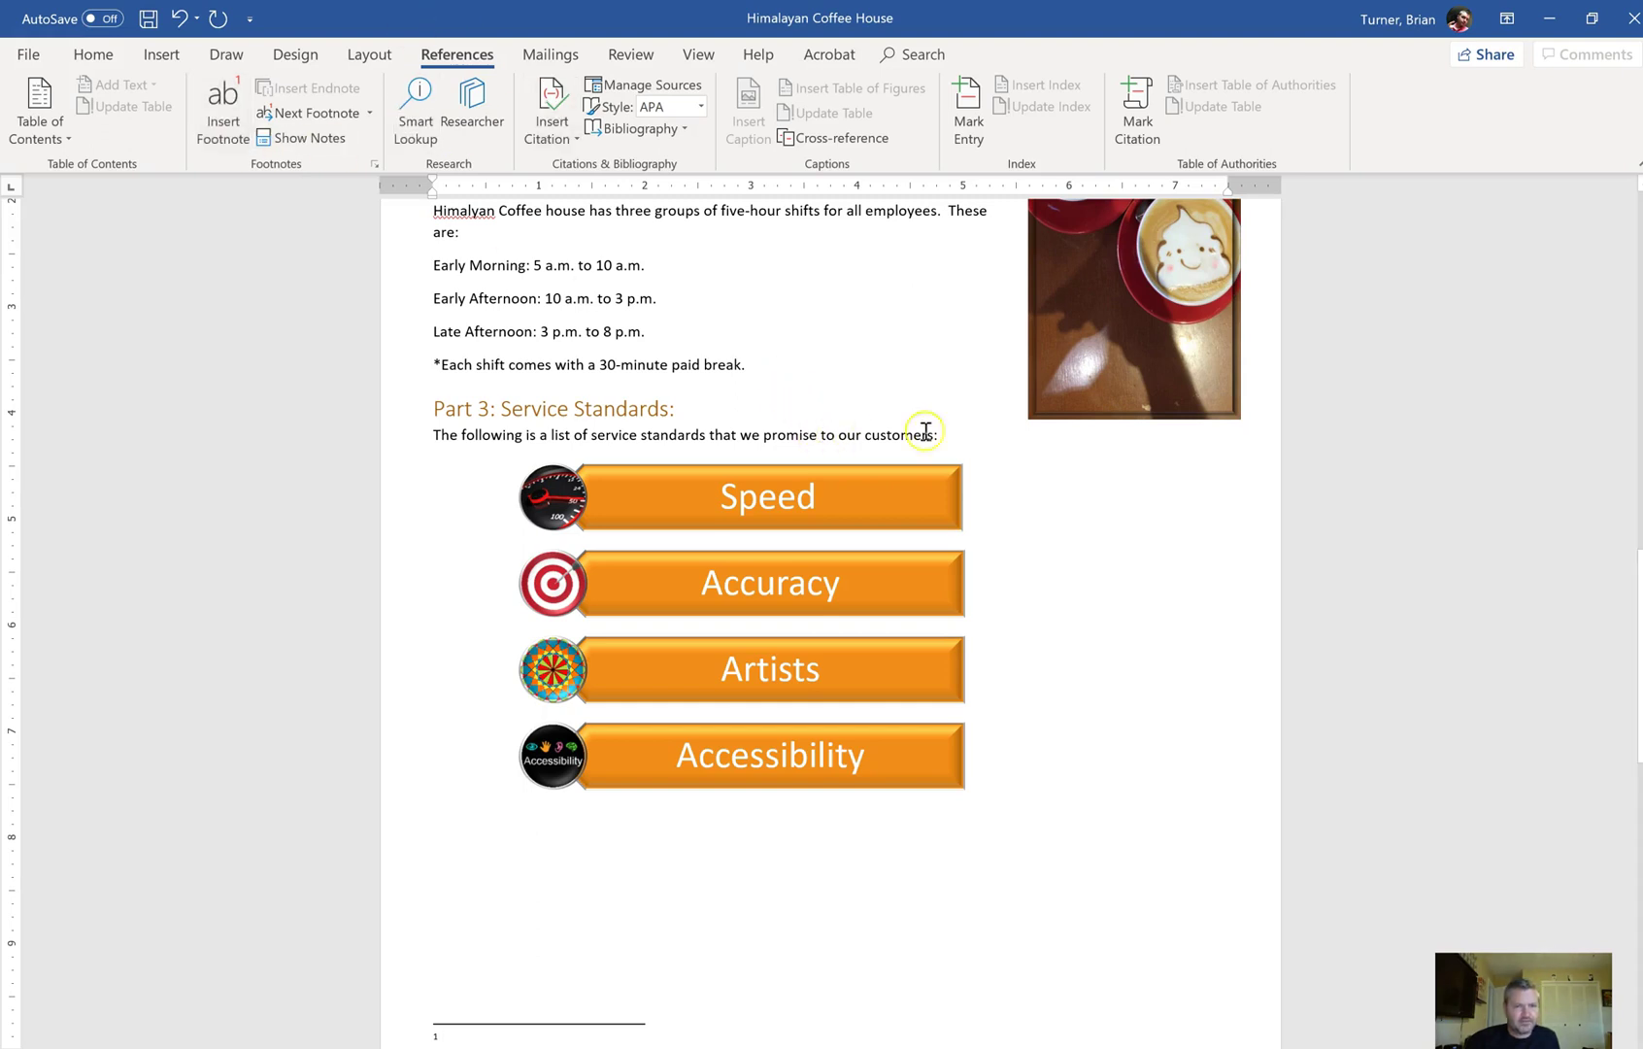
Move the '*Each shift…' 30-minute paid-break line from the body text into footnote 1.
left_click_drag(756, 366, 428, 369)
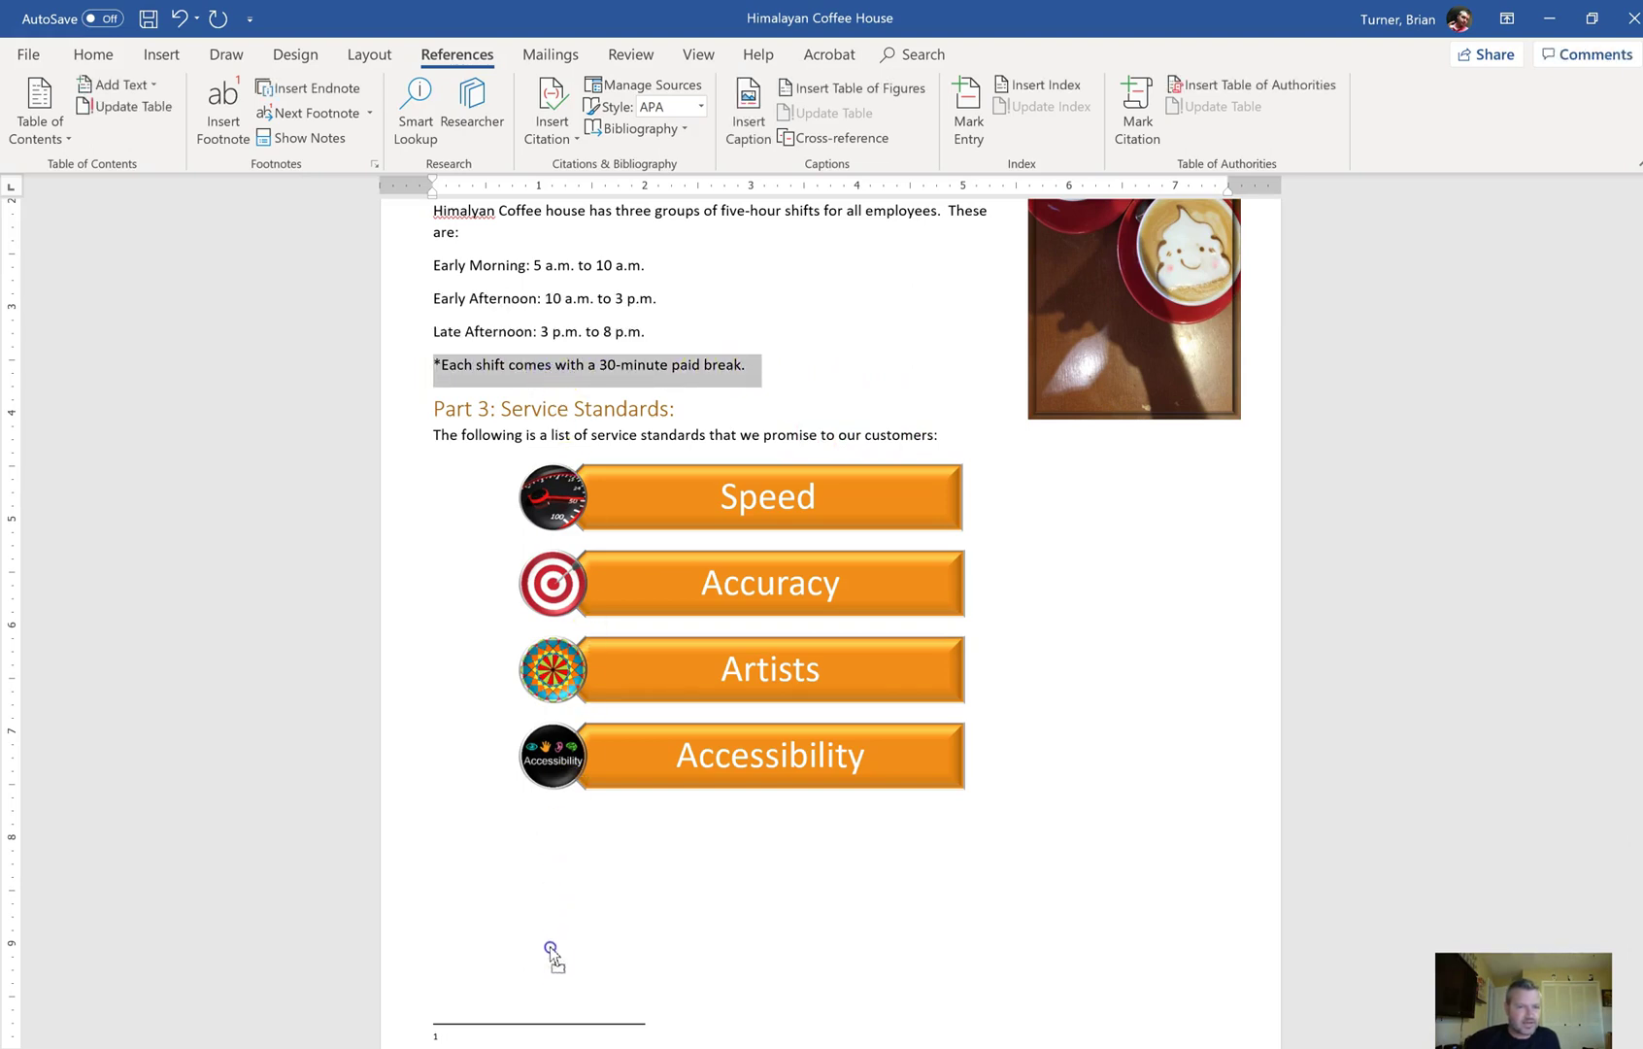
left_click(550, 1038)
scroll(525, 1020, "down", 1)
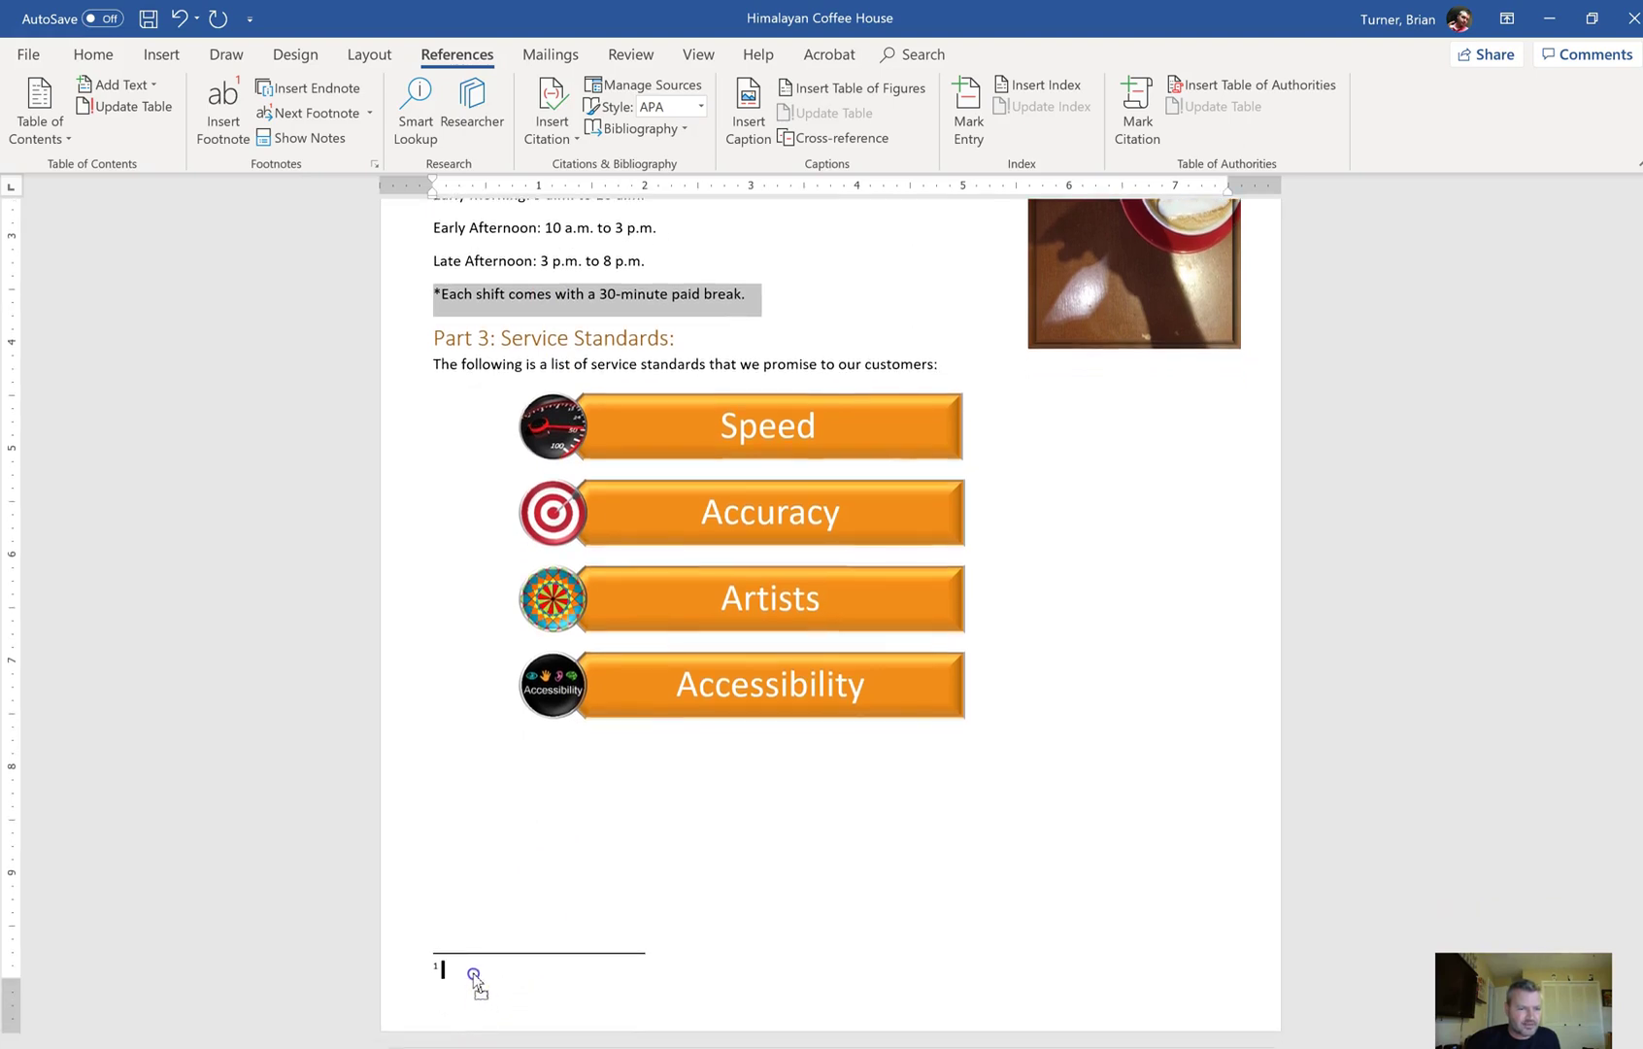
left_click_drag(473, 974, 469, 972)
left_click(931, 855)
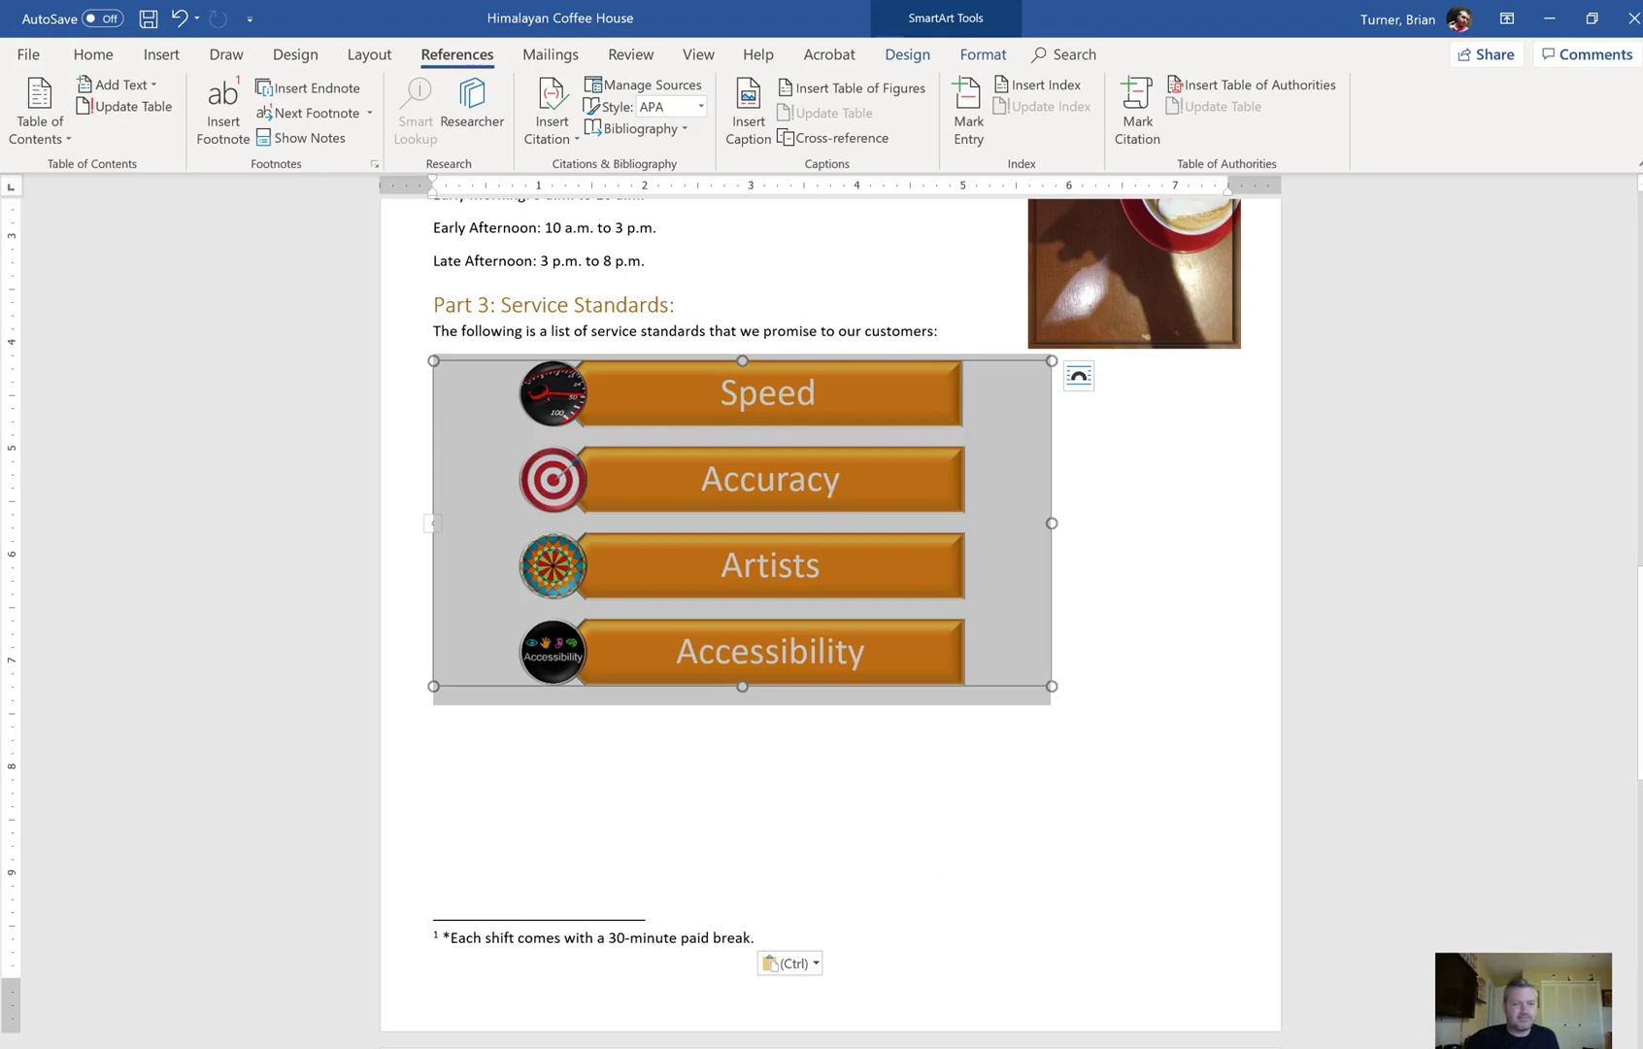